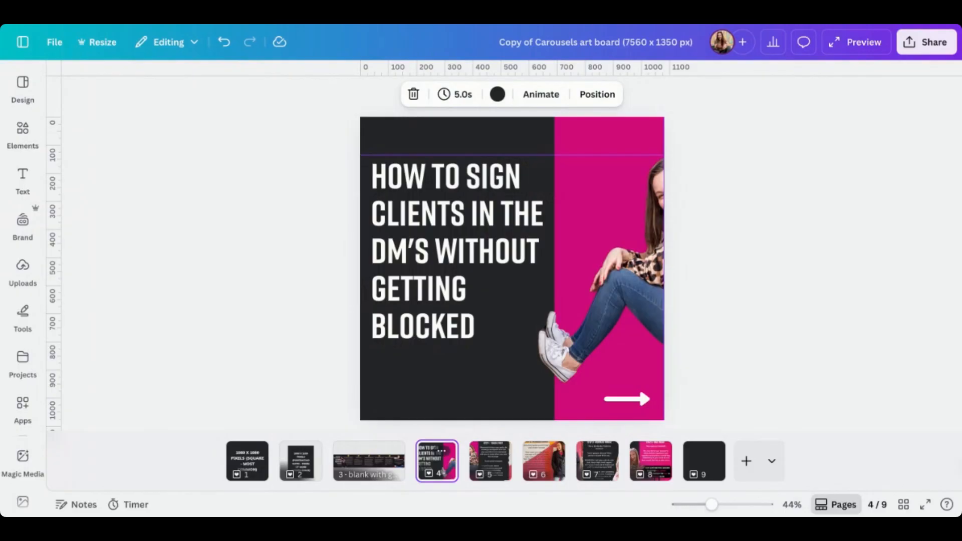
Browse the carousel pages 5, 6 and 4 to compare their slide designs
{"action": "left_click", "coordinate": [485, 467]}
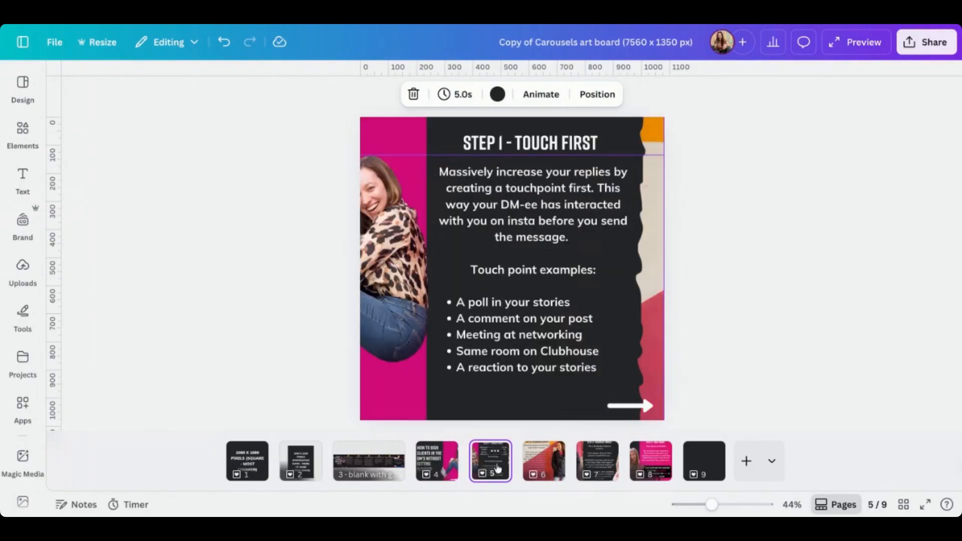
{"action": "left_click", "coordinate": [536, 466]}
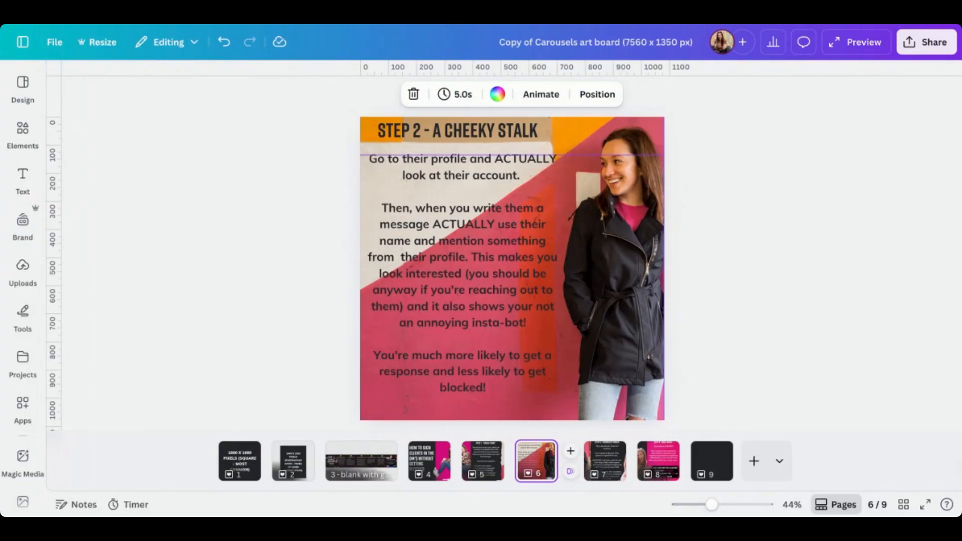
{"action": "left_click", "coordinate": [434, 463]}
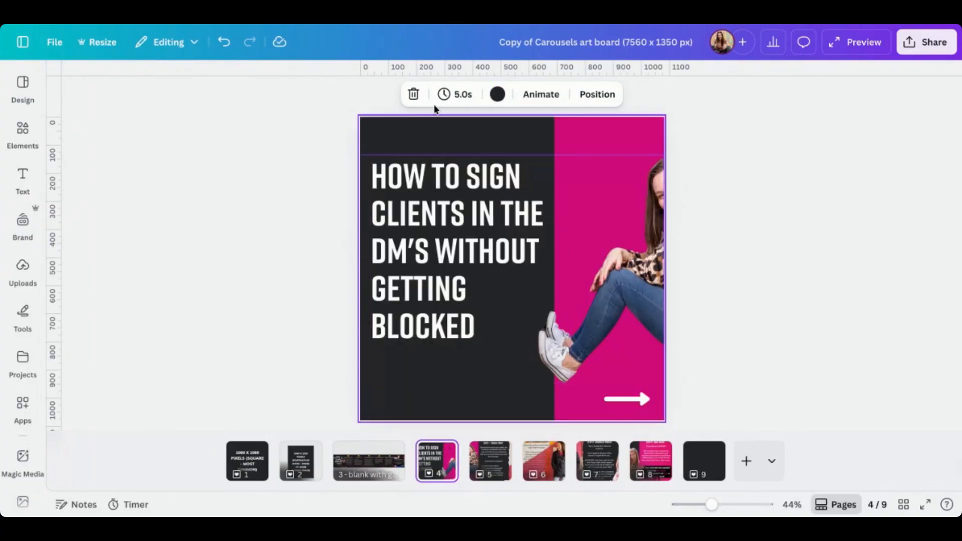
{"action": "left_click", "coordinate": [538, 304]}
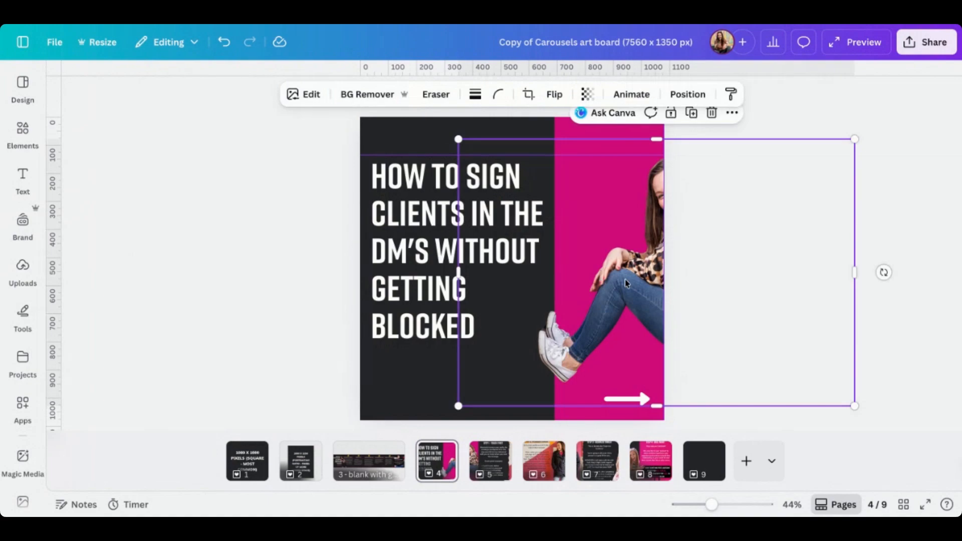
{"action": "left_click_drag", "start_coordinate": [547, 264], "coordinate": [579, 264]}
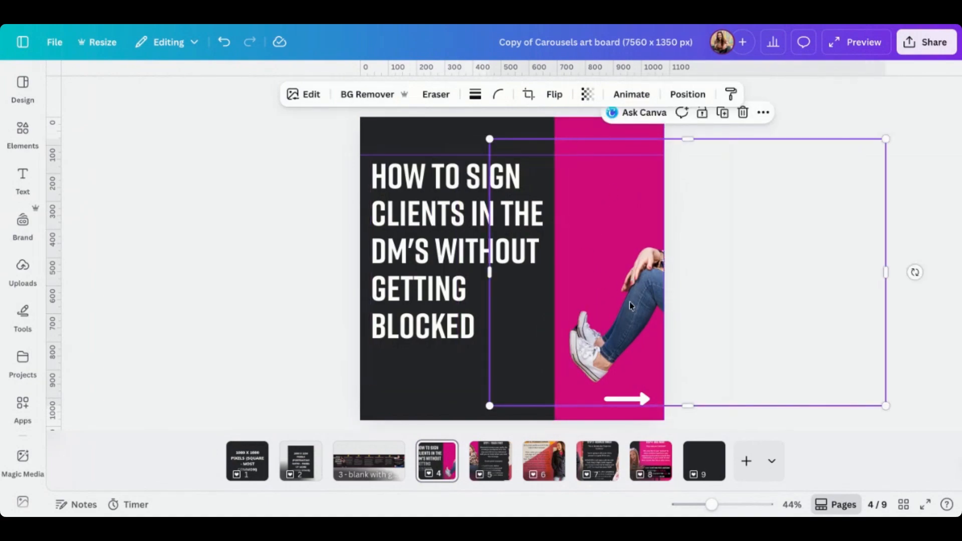
{"action": "key", "text": "ctrl+z"}
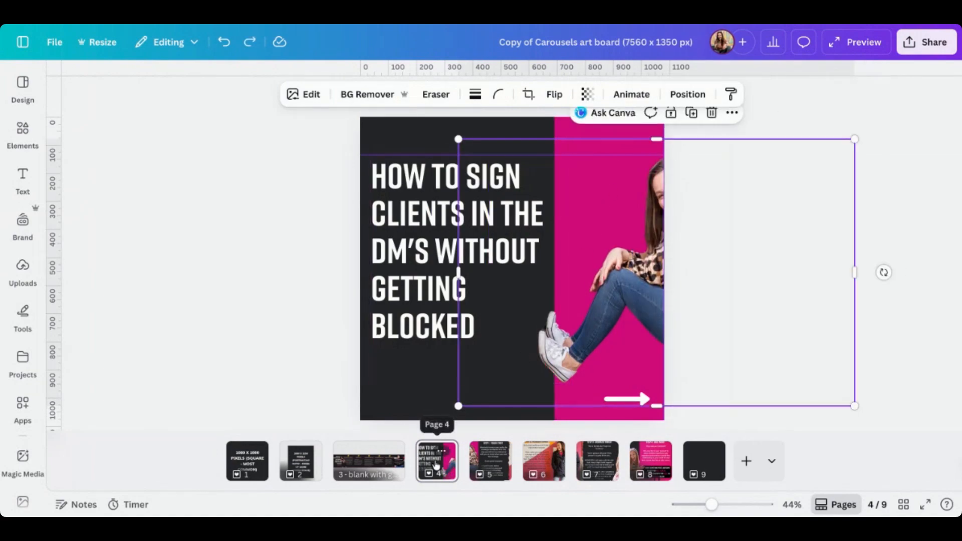
Review the carousel pages in the grid overview and the square, portrait and panoramic example slides
{"action": "left_click", "coordinate": [497, 465]}
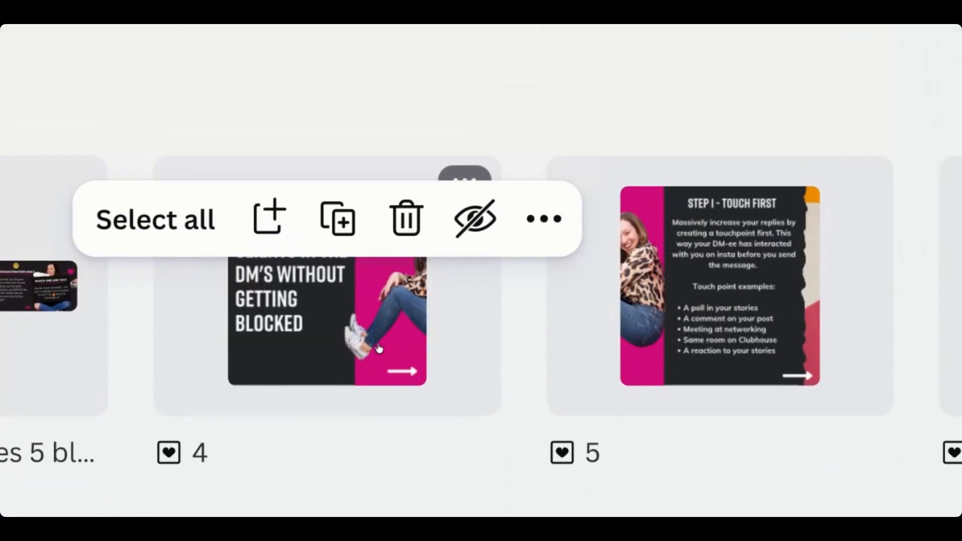
{"action": "left_click_drag", "start_coordinate": [379, 226], "coordinate": [495, 226]}
{"action": "left_click_drag", "start_coordinate": [495, 349], "coordinate": [491, 347]}
{"action": "left_click", "coordinate": [325, 105]}
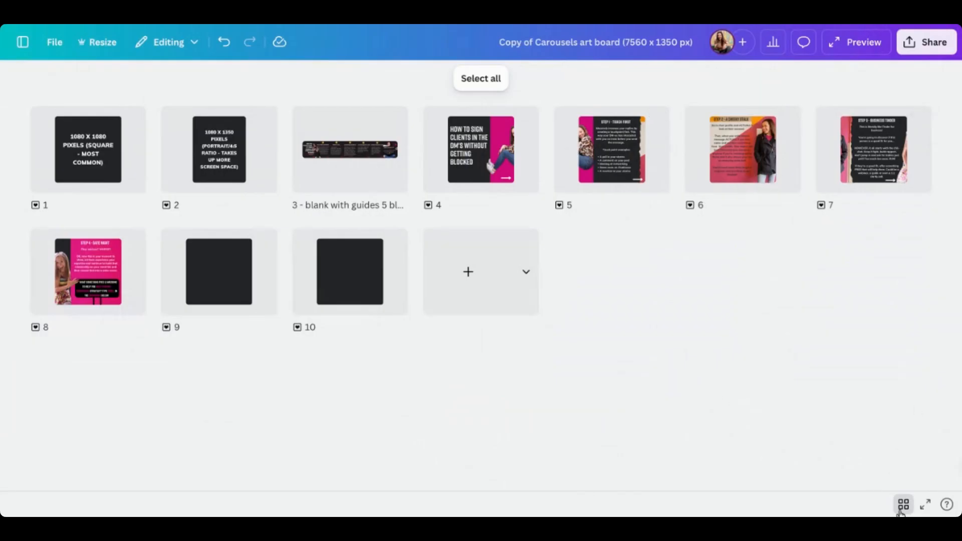
{"action": "left_click", "coordinate": [902, 510]}
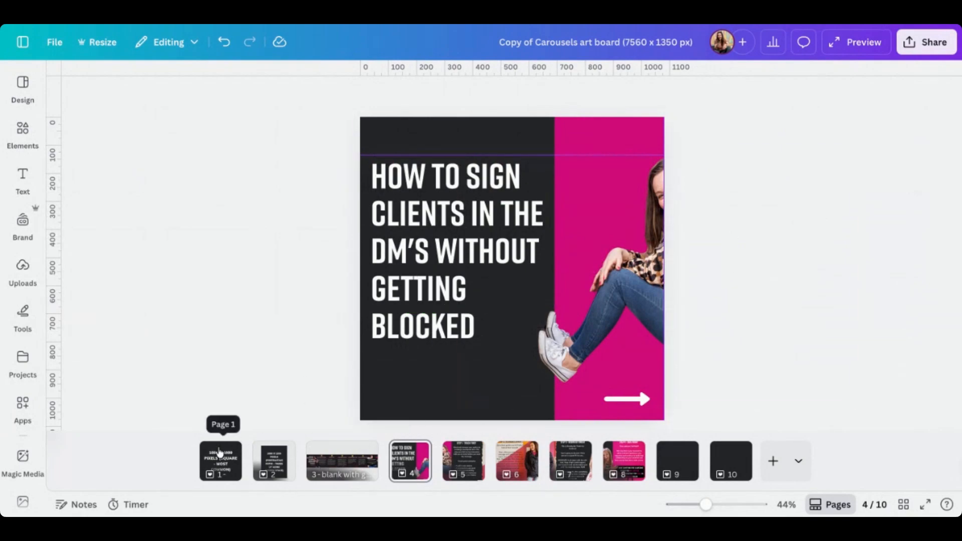
{"action": "left_click", "coordinate": [221, 458]}
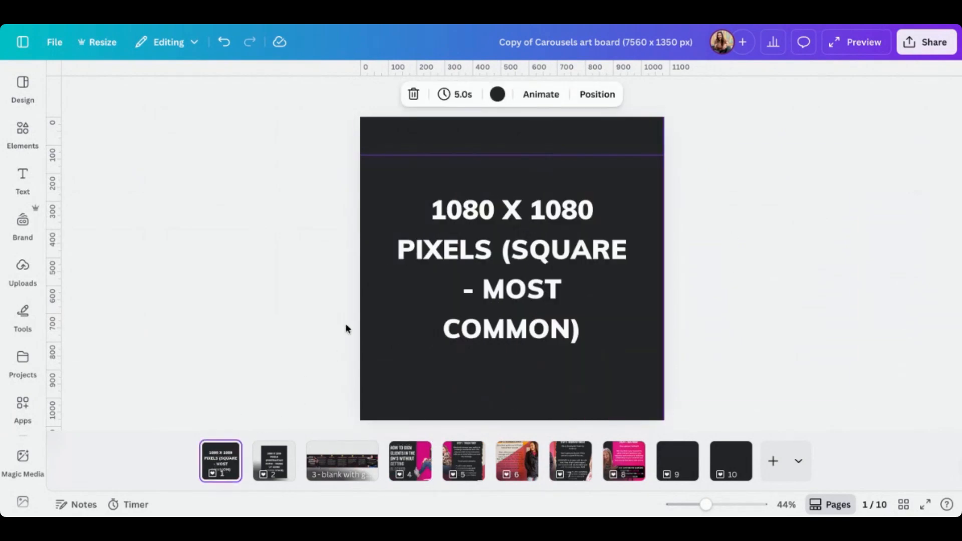
{"action": "left_click", "coordinate": [278, 458]}
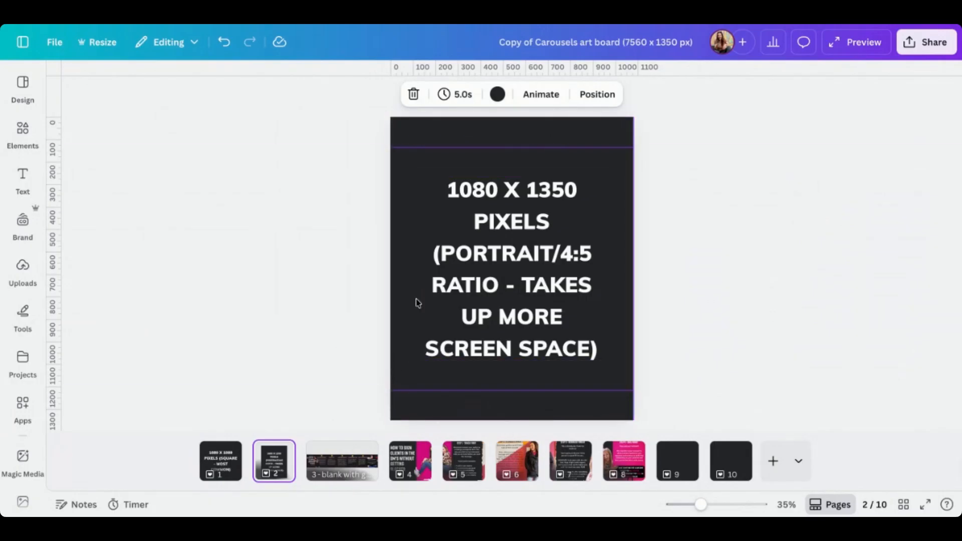
{"action": "left_click", "coordinate": [217, 460]}
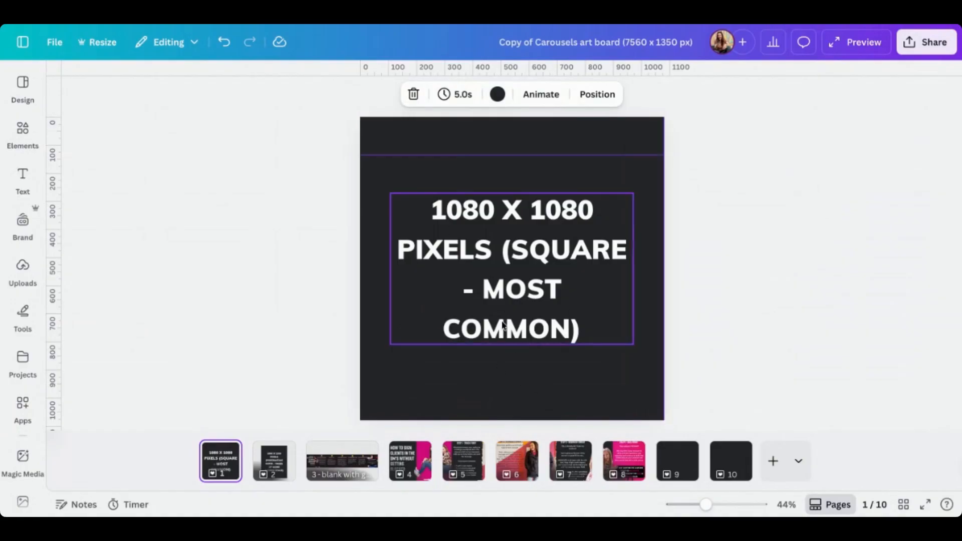
{"action": "left_click", "coordinate": [343, 472]}
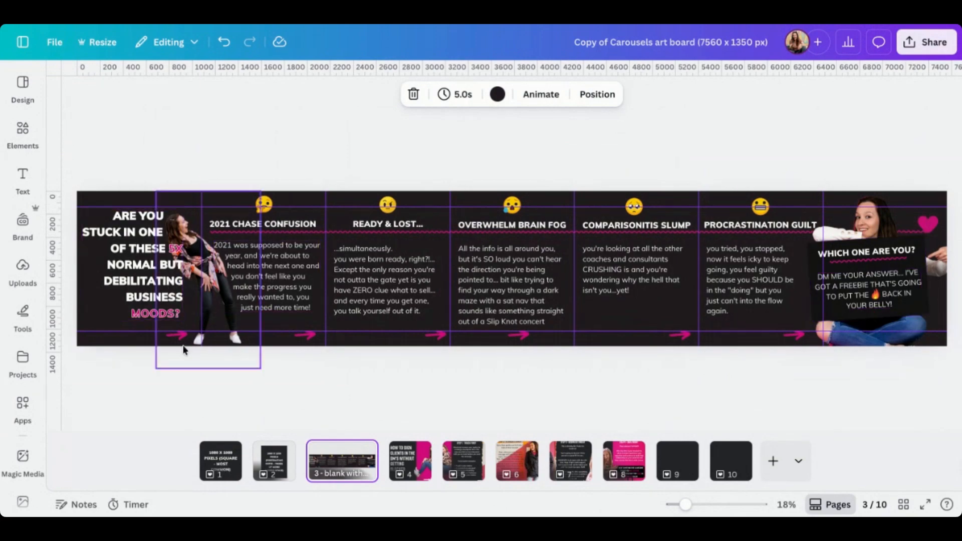
{"action": "left_click", "coordinate": [218, 463]}
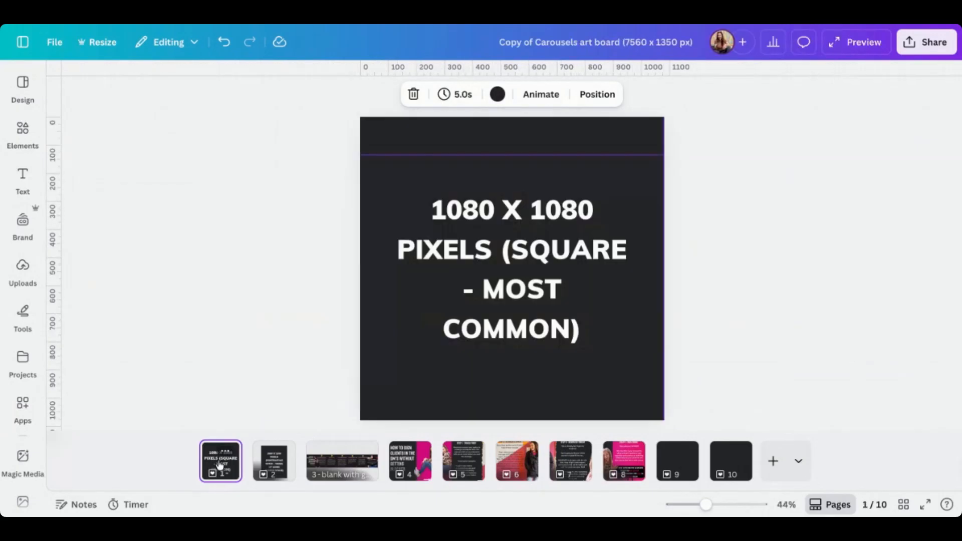
{"action": "left_click", "coordinate": [272, 471]}
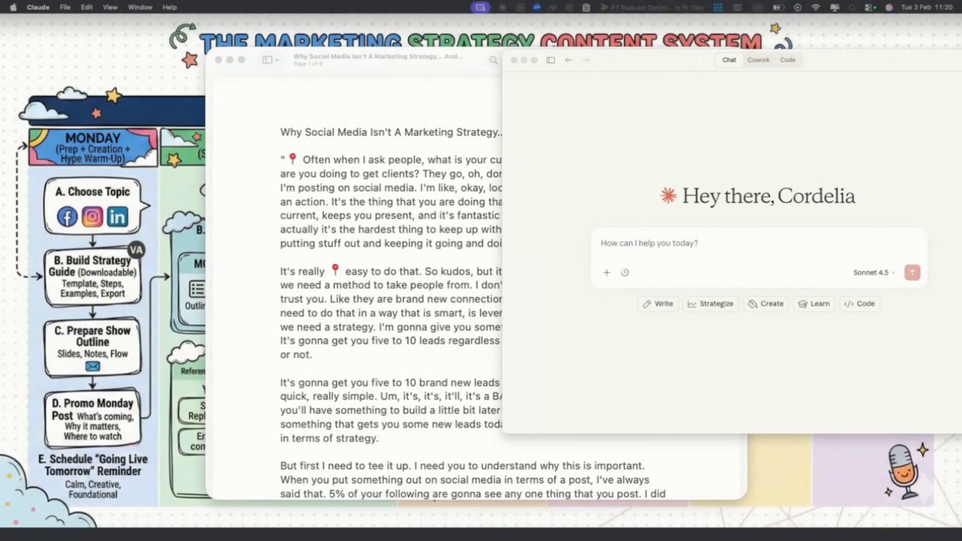
Switch to the Claude chat window and paste the carousel outline prompt with the transcript into the message box
{"action": "left_click", "coordinate": [357, 67]}
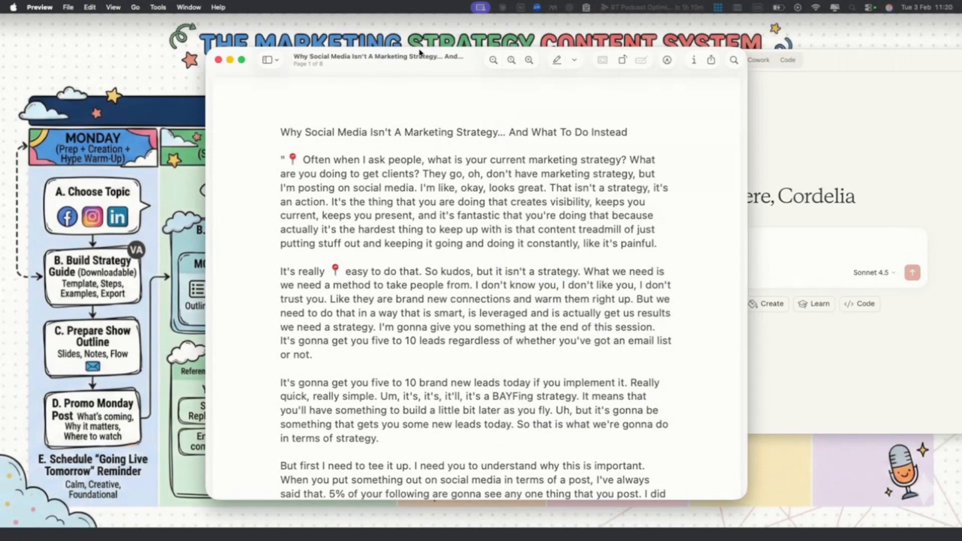
{"action": "scroll", "coordinate": [557, 253], "scroll_direction": "down", "scroll_amount": 20}
{"action": "scroll", "coordinate": [557, 253], "scroll_direction": "down", "scroll_amount": 20}
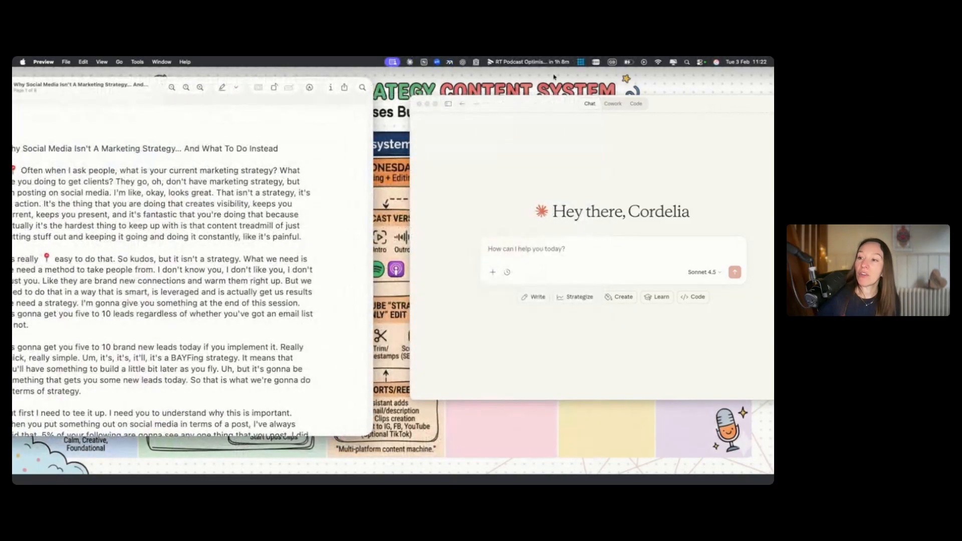
{"action": "left_click_drag", "start_coordinate": [556, 110], "coordinate": [476, 90]}
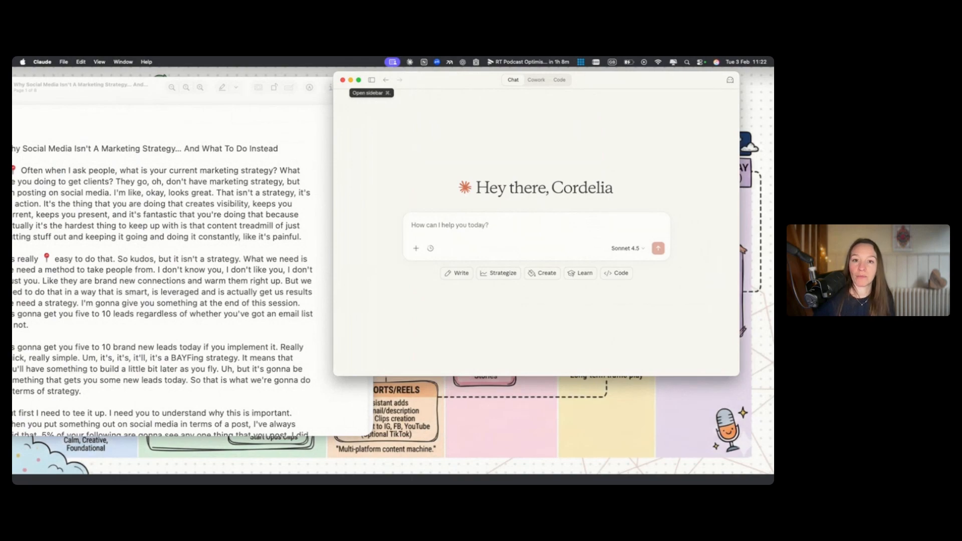
{"action": "key", "text": "super+Tab"}
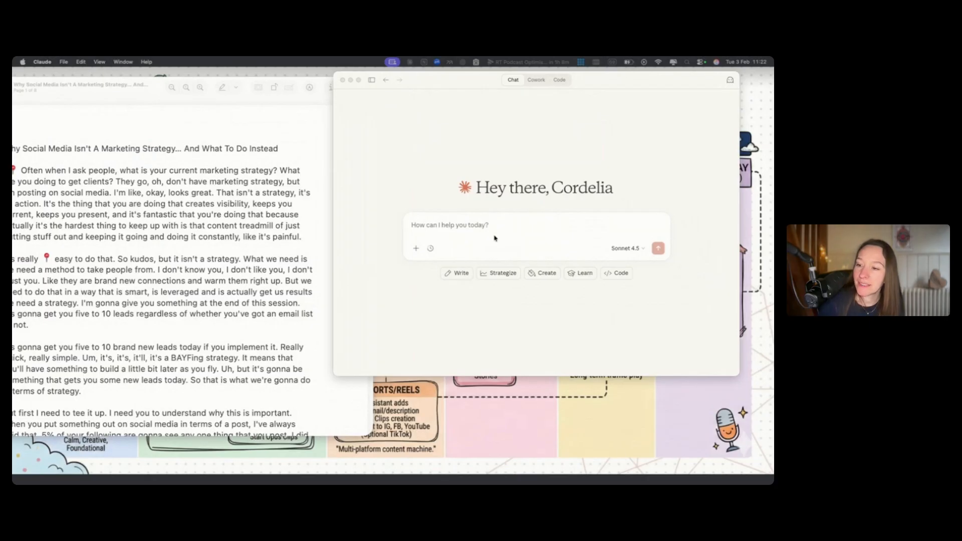
{"action": "left_click", "coordinate": [437, 226]}
{"action": "key", "text": "super+v"}
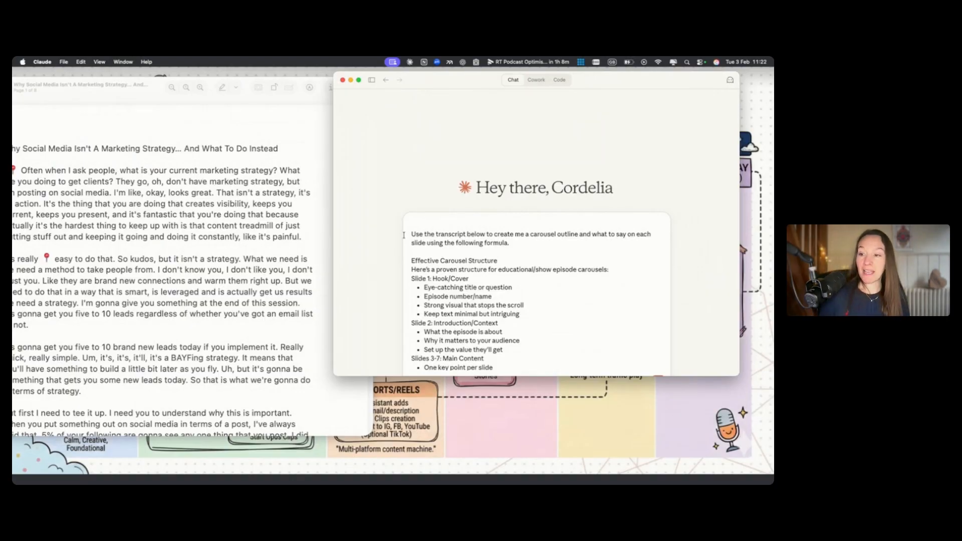
In the pasted prompt, change the main content range from the Slides 3-7 heading to Slides 3-5
{"action": "scroll", "coordinate": [410, 233], "scroll_direction": "down", "scroll_amount": 10}
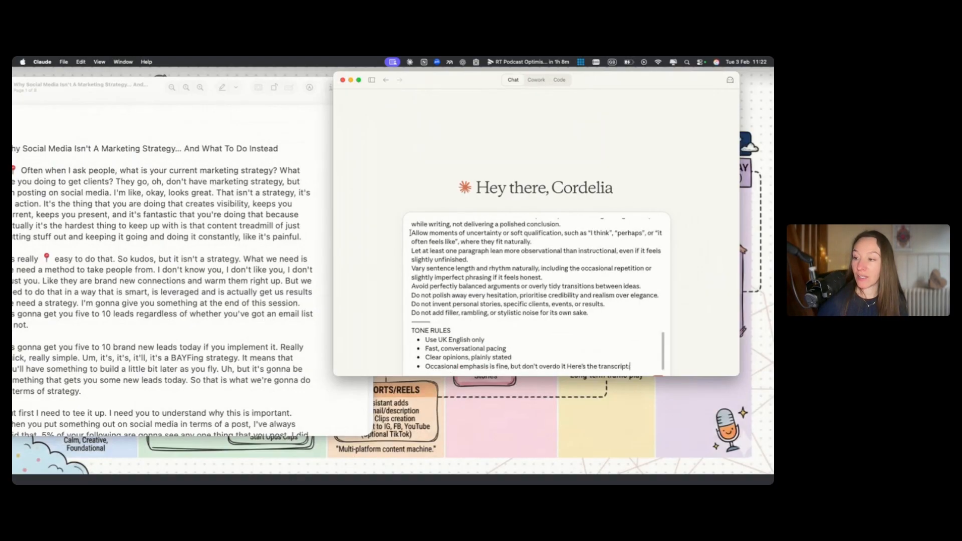
{"action": "scroll", "coordinate": [424, 250], "scroll_direction": "up", "scroll_amount": 10}
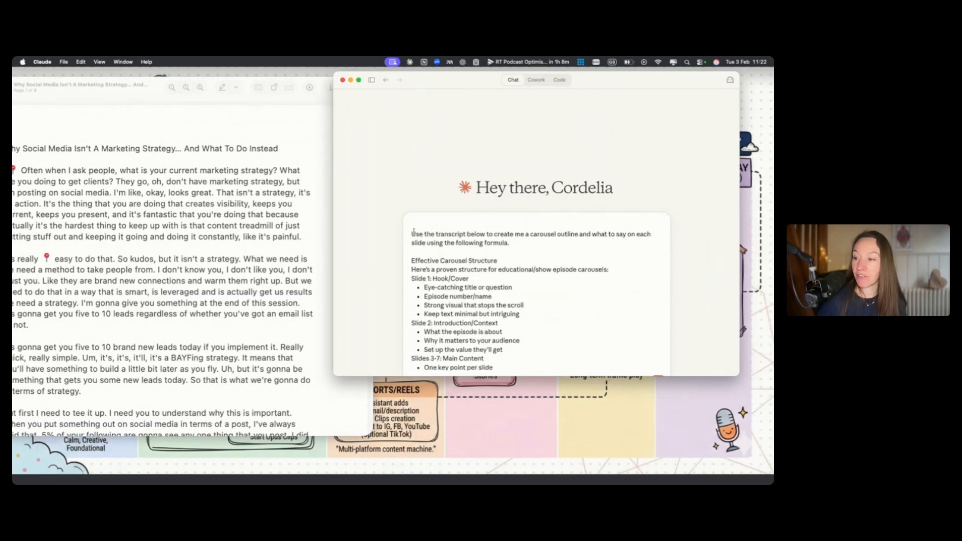
{"action": "scroll", "coordinate": [555, 316], "scroll_direction": "down", "scroll_amount": 2}
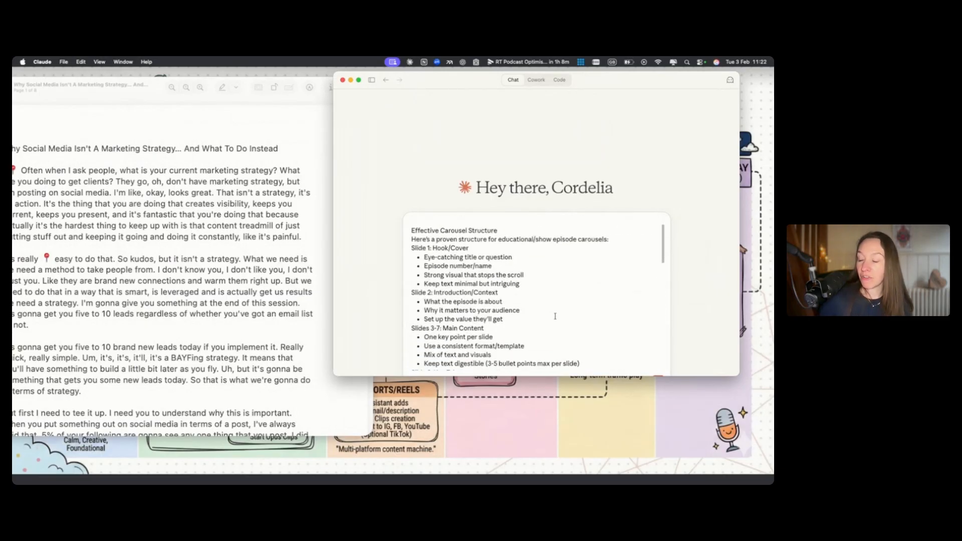
{"action": "scroll", "coordinate": [483, 297], "scroll_direction": "down", "scroll_amount": 4}
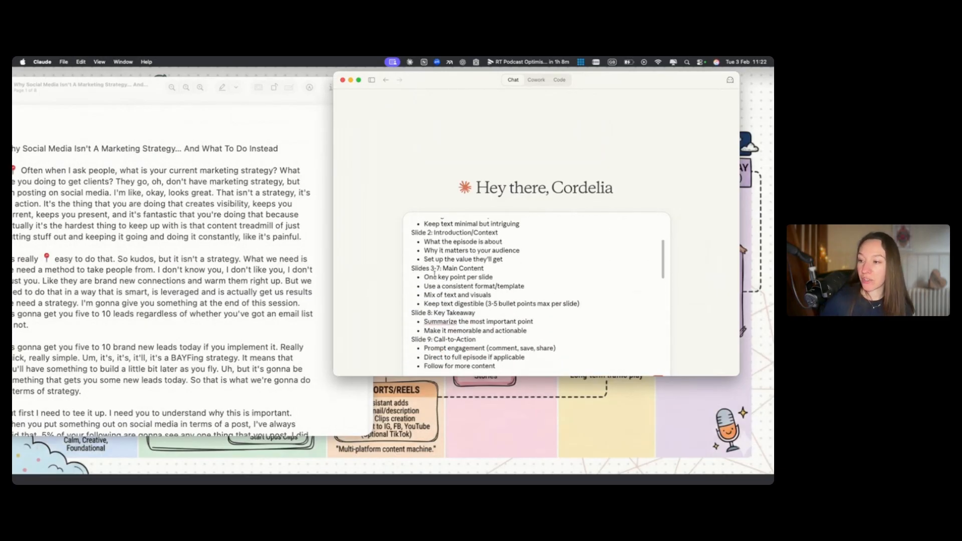
{"action": "scroll", "coordinate": [432, 271], "scroll_direction": "up", "scroll_amount": 2}
{"action": "scroll", "coordinate": [430, 272], "scroll_direction": "down", "scroll_amount": 3}
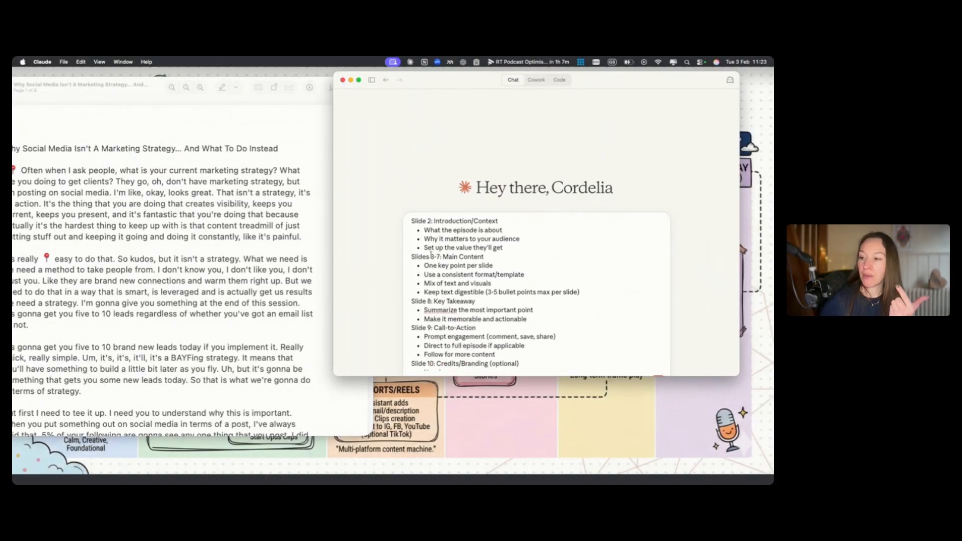
{"action": "left_click", "coordinate": [437, 257]}
{"action": "key", "text": "BackSpace"}
{"action": "type", "text": "5"}
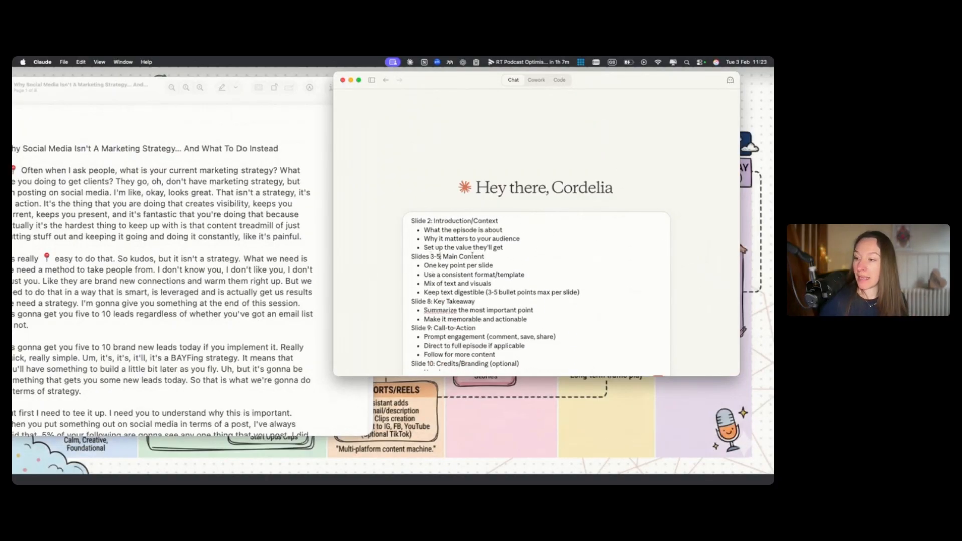
Delete the Slide 8: Key Takeaway section and its bullet points from the prompt
{"action": "double_click", "coordinate": [478, 257]}
{"action": "left_click", "coordinate": [486, 258]}
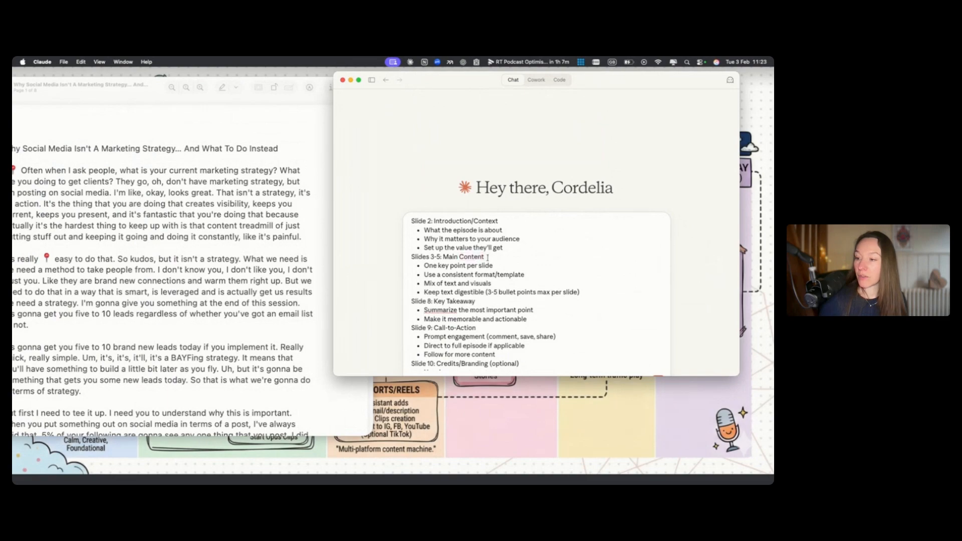
{"action": "scroll", "coordinate": [491, 275], "scroll_direction": "down", "scroll_amount": 3}
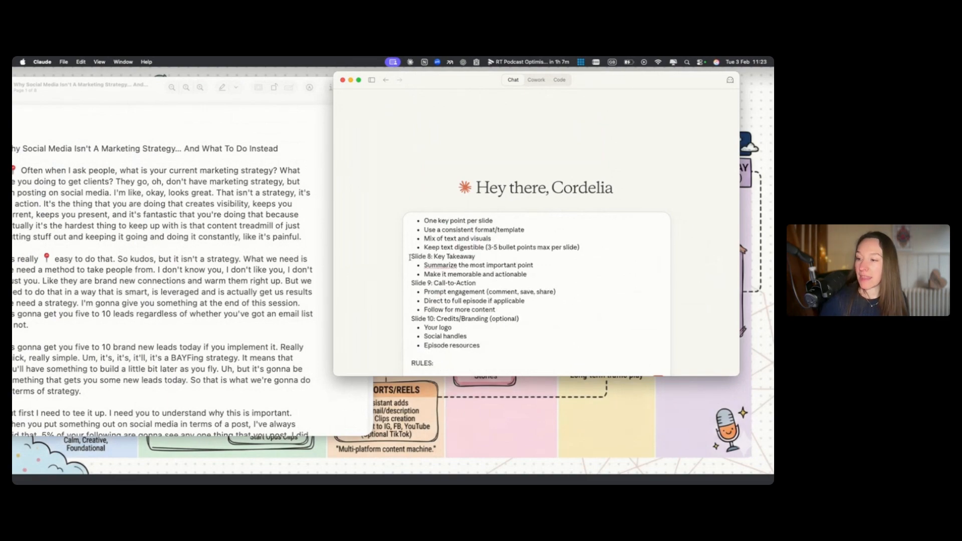
{"action": "left_click_drag", "start_coordinate": [527, 278], "coordinate": [406, 258]}
{"action": "key", "text": "BackSpace"}
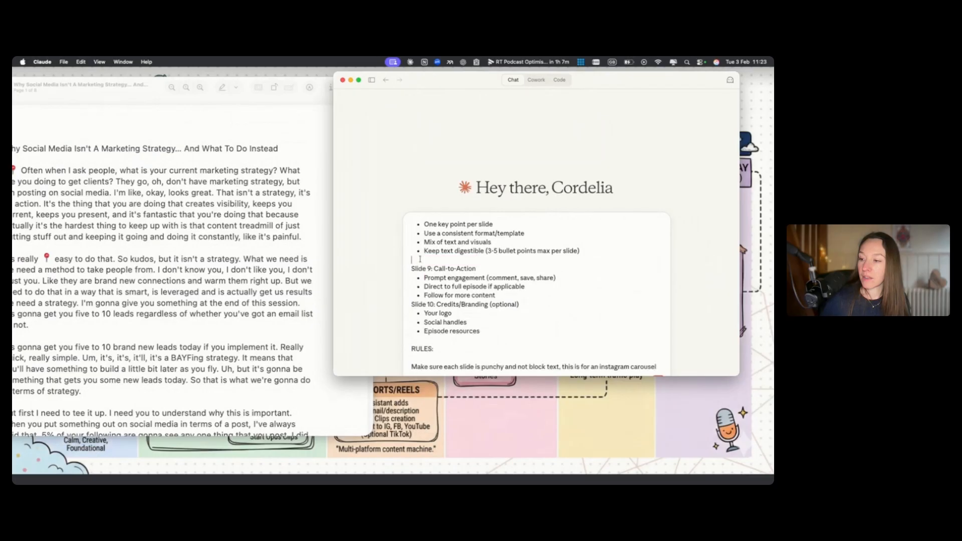
Rename the call-to-action heading to Slide 6: Conclusion + Call-to-Action
{"action": "scroll", "coordinate": [421, 256], "scroll_direction": "up", "scroll_amount": 2}
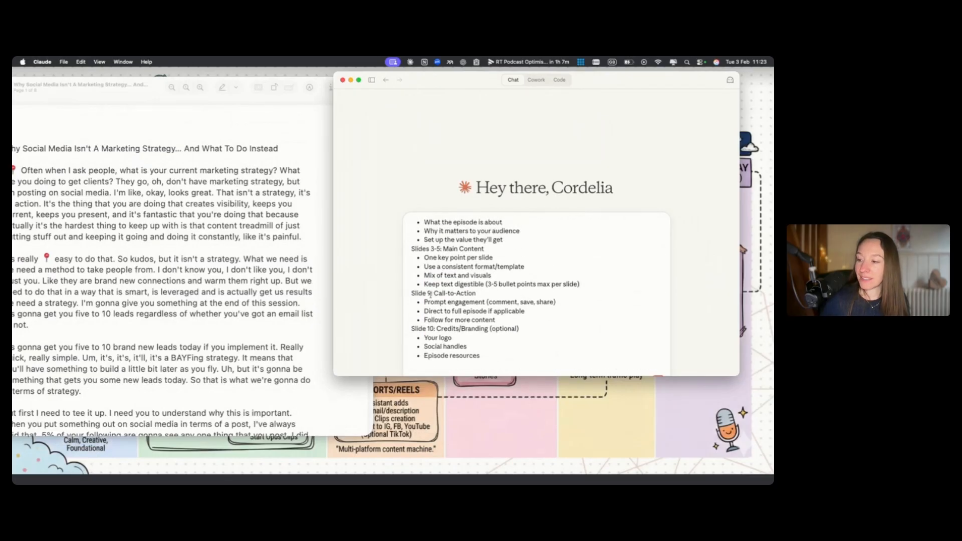
{"action": "double_click", "coordinate": [428, 293]}
{"action": "type", "text": "6: "}
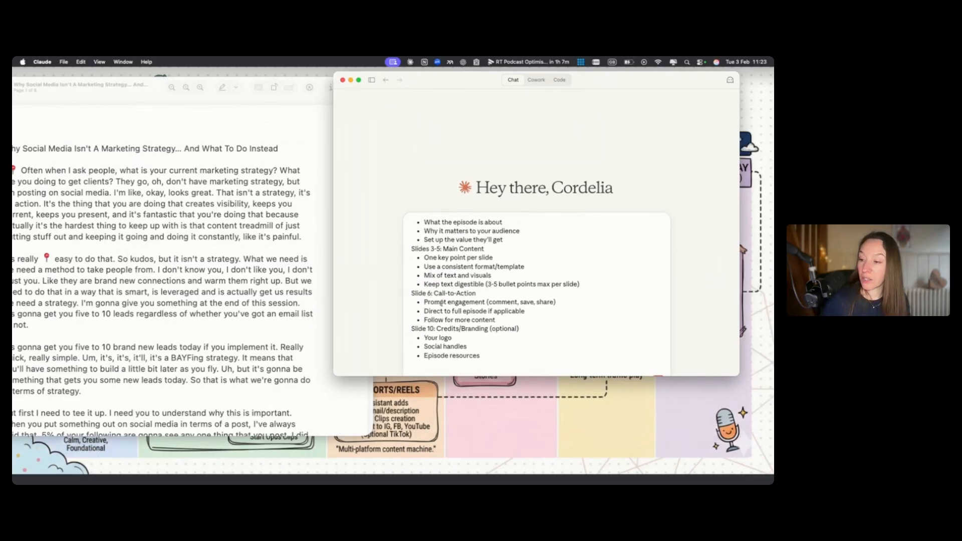
{"action": "type", "text": "Conclusion +"}
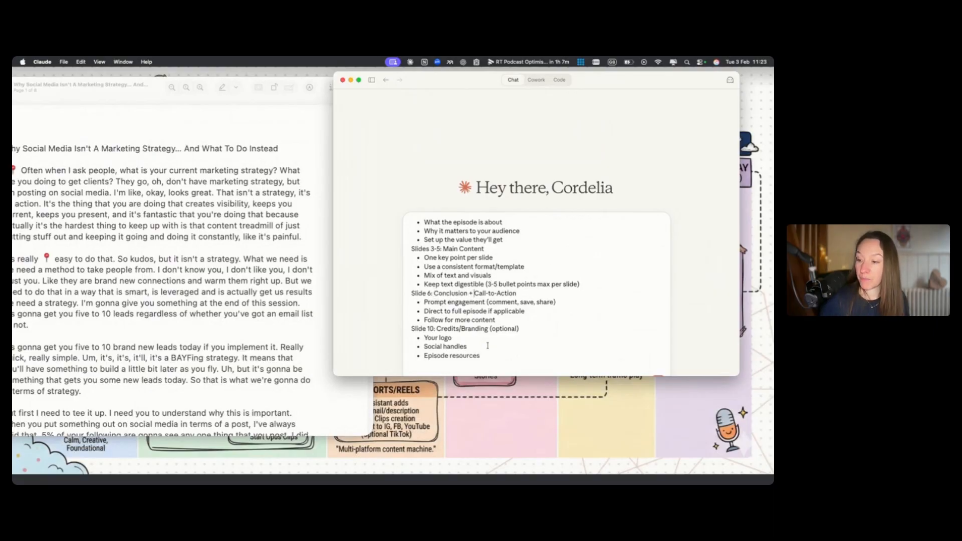
Delete the Slide 10: Credits/Branding (optional) section and its bullets from the prompt
{"action": "left_click_drag", "start_coordinate": [482, 356], "coordinate": [408, 328]}
{"action": "key", "text": "BackSpace"}
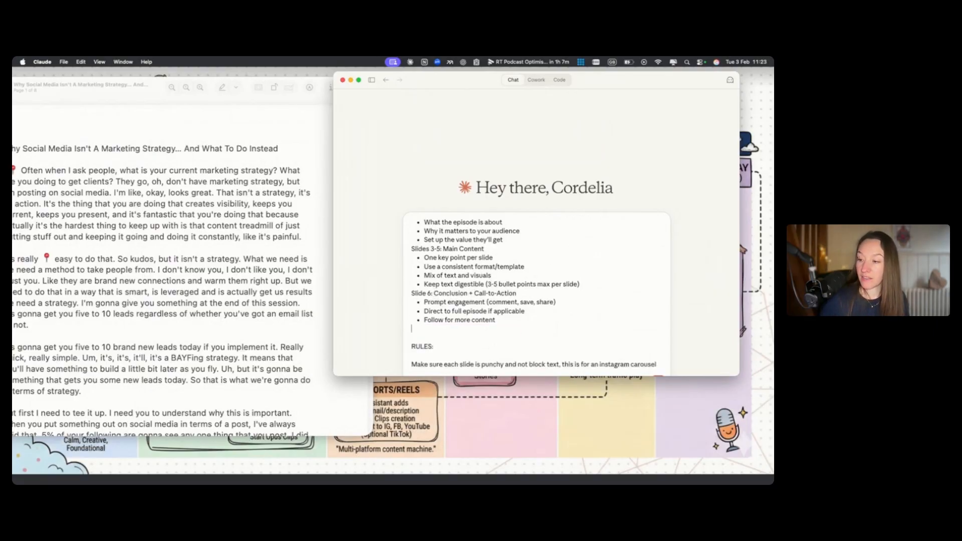
{"action": "key", "text": "BackSpace"}
{"action": "scroll", "coordinate": [449, 307], "scroll_direction": "down", "scroll_amount": 4}
{"action": "scroll", "coordinate": [446, 285], "scroll_direction": "down", "scroll_amount": 1}
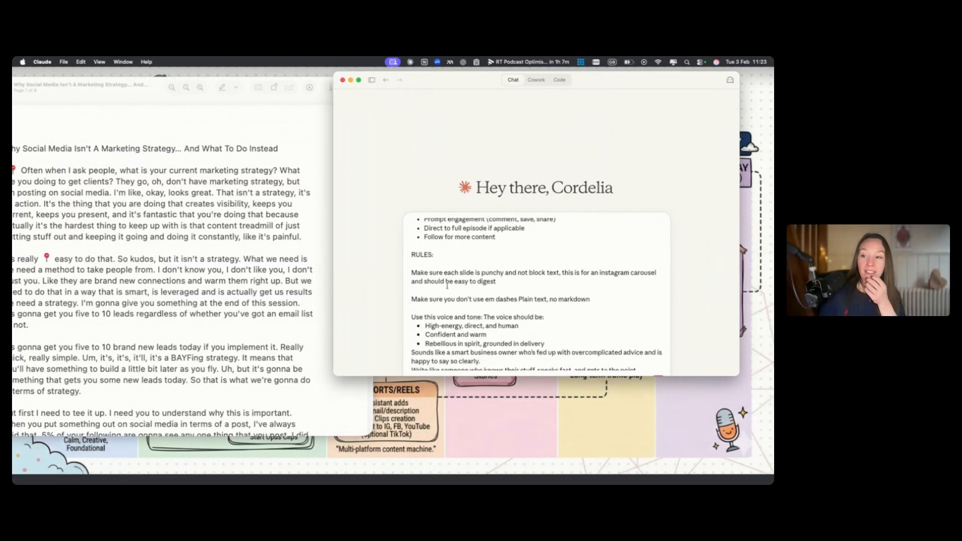
{"action": "scroll", "coordinate": [447, 285], "scroll_direction": "down", "scroll_amount": 3}
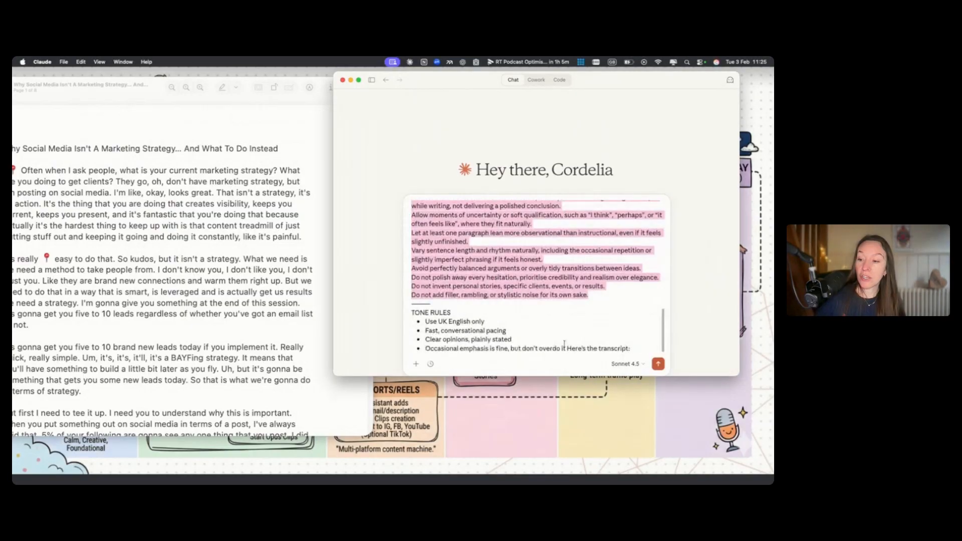
Break the prompt's final line so 'Here's the transcript:' sits on its own line after a blank line below the tone rules
{"action": "left_click", "coordinate": [567, 349]}
{"action": "key", "text": "shift+Return"}
{"action": "key", "text": "shift+Return"}
{"action": "key", "text": "shift+Return"}
{"action": "left_click", "coordinate": [479, 350]}
{"action": "key", "text": "shift+Return"}
{"action": "key", "text": "shift+Return"}
Copy the whole transcript from the PDF and paste it into the prompt as an attachment
{"action": "left_click", "coordinate": [181, 187]}
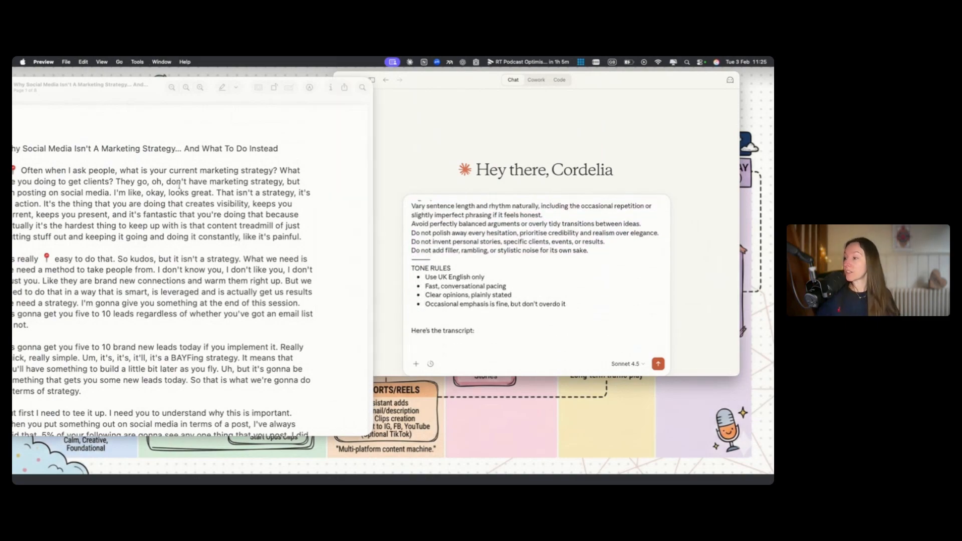
{"action": "key", "text": "super+a"}
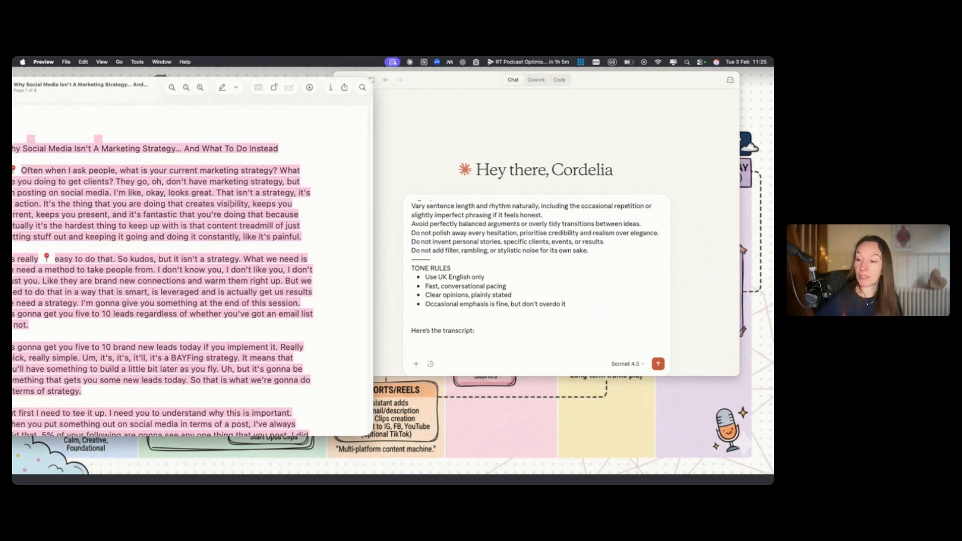
{"action": "left_click", "coordinate": [426, 347]}
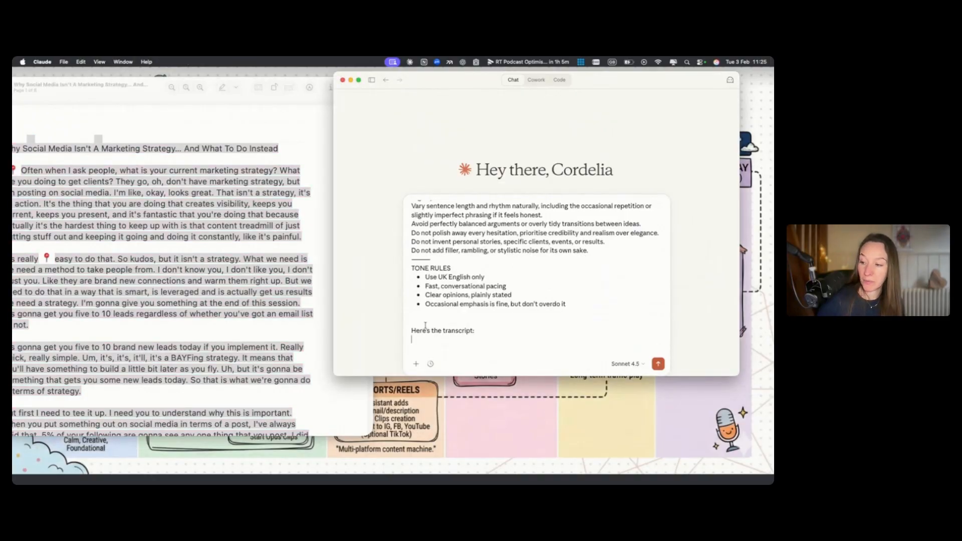
{"action": "key", "text": "super+v"}
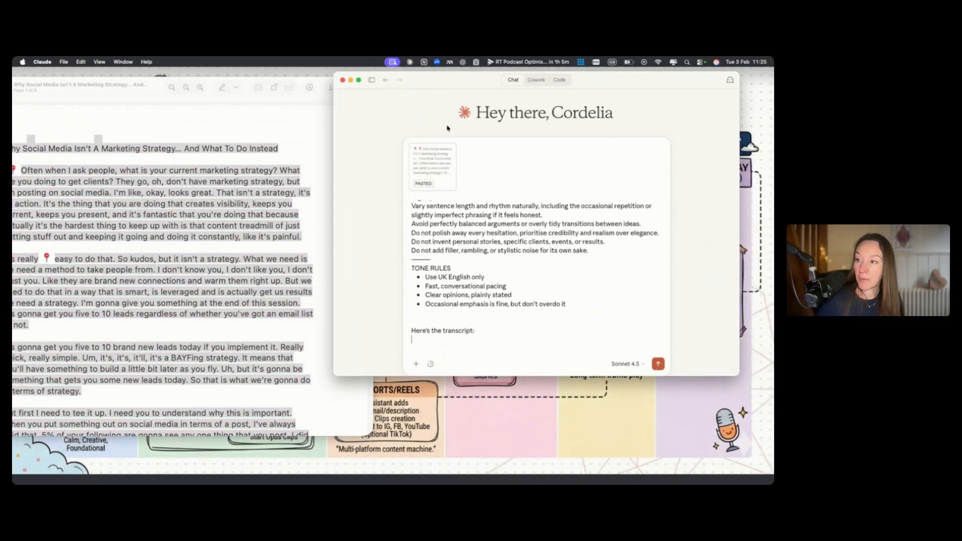
Append '(attached)' to the transcript line and send the prompt to Claude
{"action": "type", "text": "(attached)"}
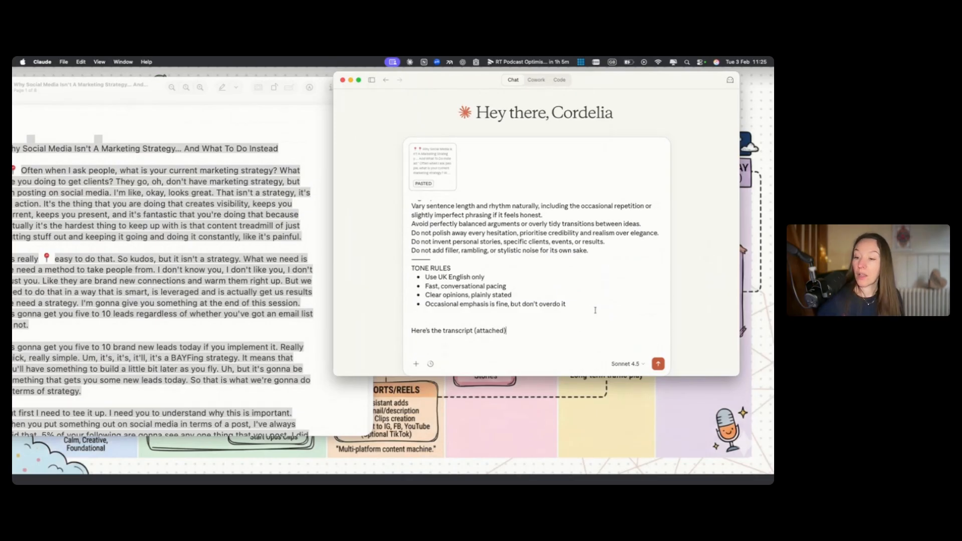
{"action": "left_click", "coordinate": [658, 364]}
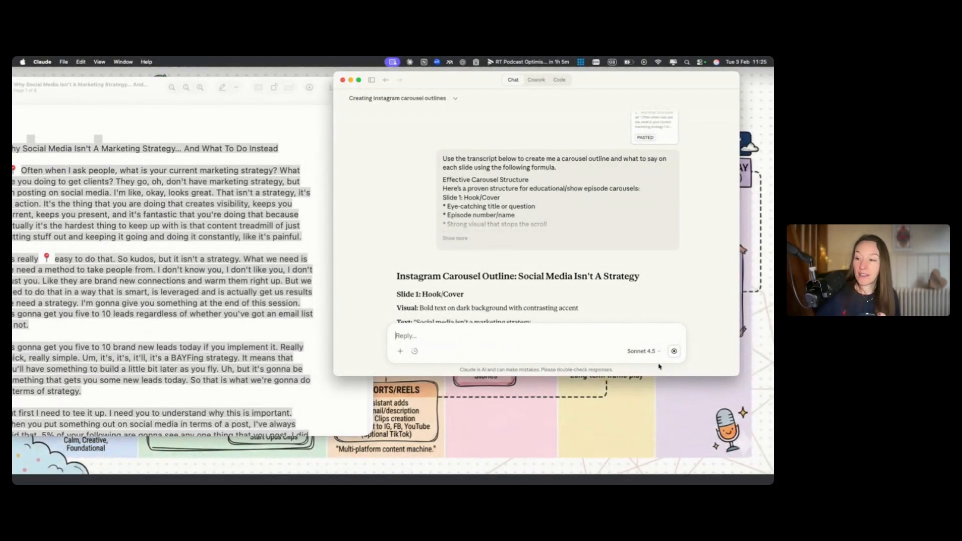
Scroll through the opening slides of the generated carousel outline
{"action": "scroll", "coordinate": [551, 281], "scroll_direction": "down", "scroll_amount": 5}
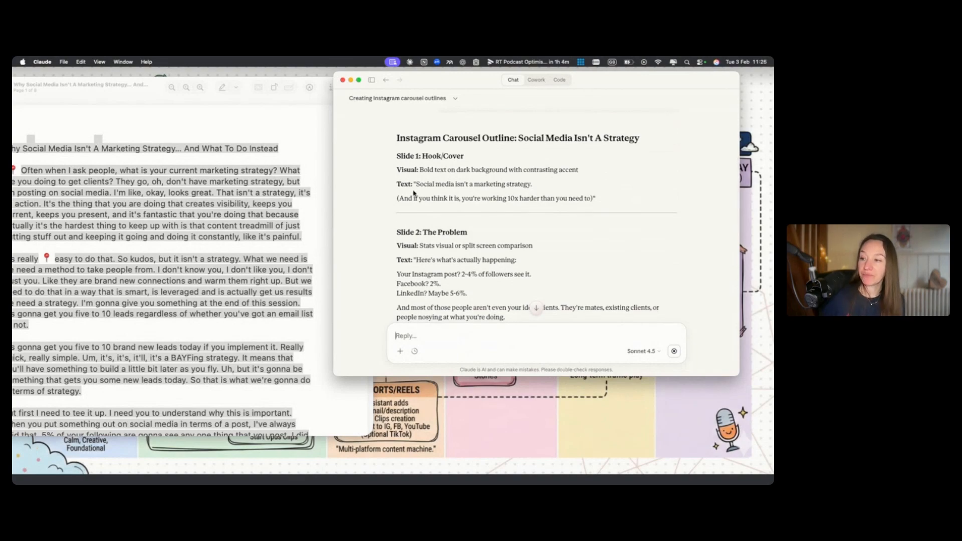
{"action": "left_click_drag", "start_coordinate": [417, 186], "coordinate": [535, 185]}
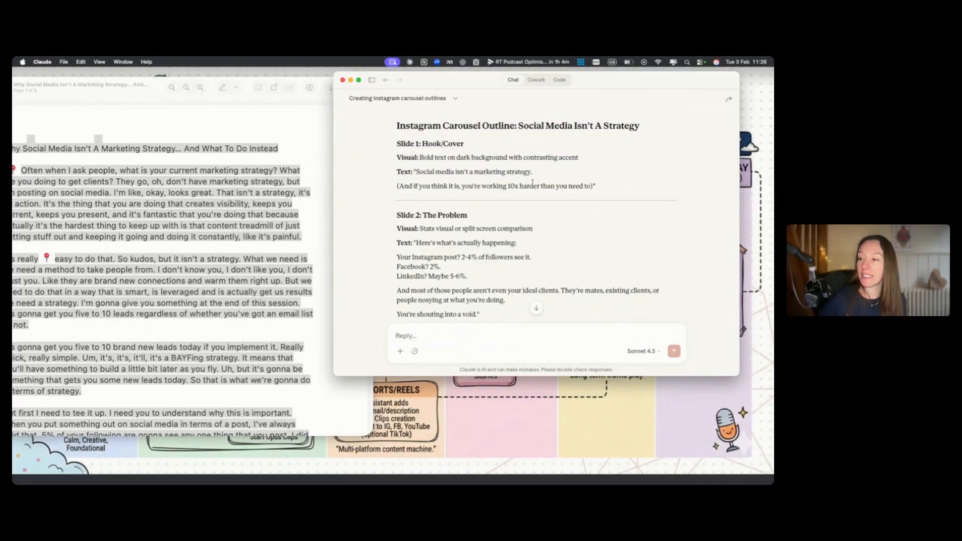
{"action": "left_click", "coordinate": [534, 184]}
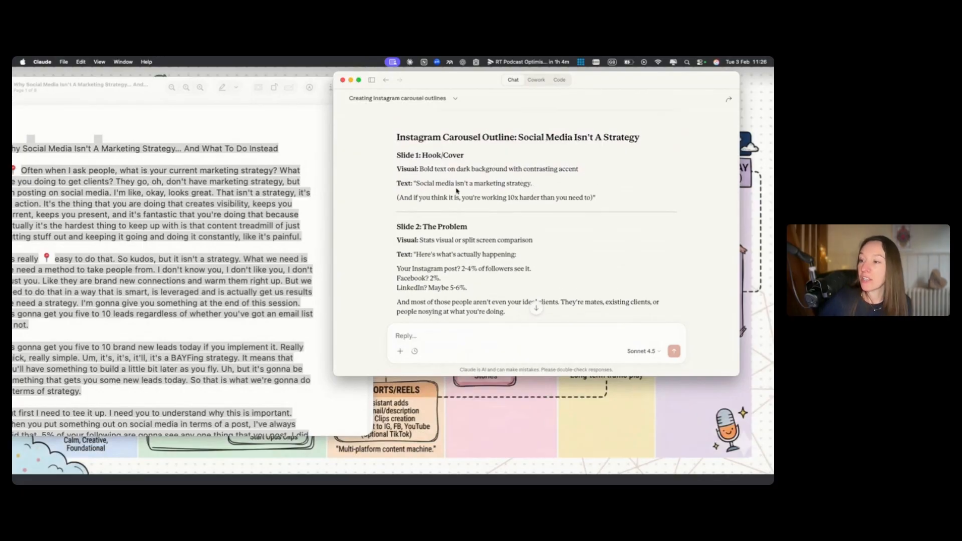
{"action": "scroll", "coordinate": [458, 190], "scroll_direction": "up", "scroll_amount": 1}
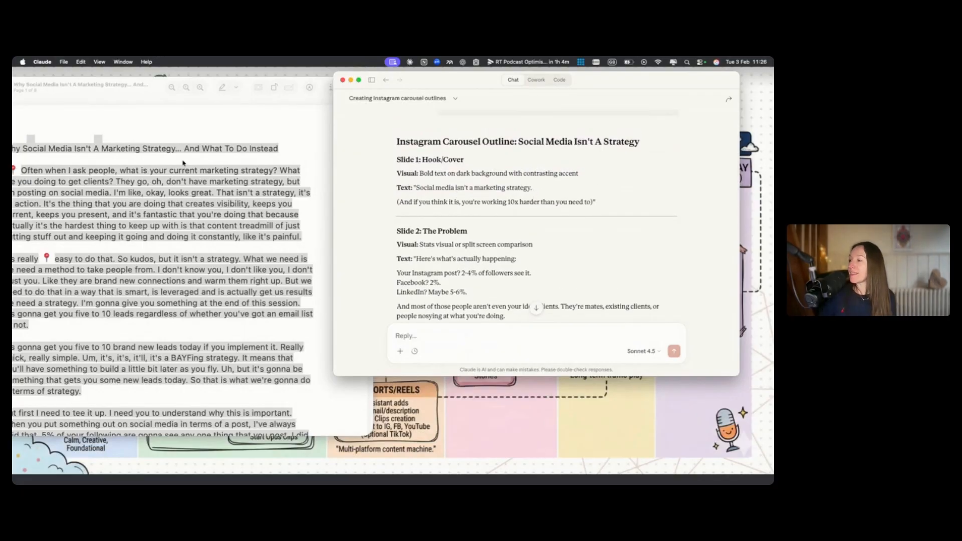
Enlarge the transcript PDF and look at its title at the top of the document
{"action": "left_click", "coordinate": [173, 108]}
{"action": "left_click_drag", "start_coordinate": [139, 92], "coordinate": [403, 60]}
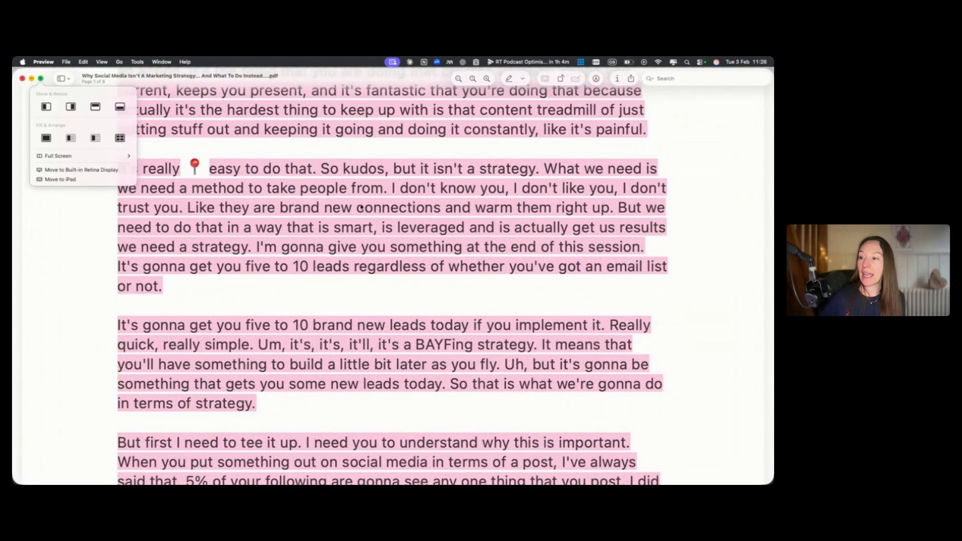
{"action": "left_click", "coordinate": [358, 201]}
{"action": "scroll", "coordinate": [361, 202], "scroll_direction": "up", "scroll_amount": 5}
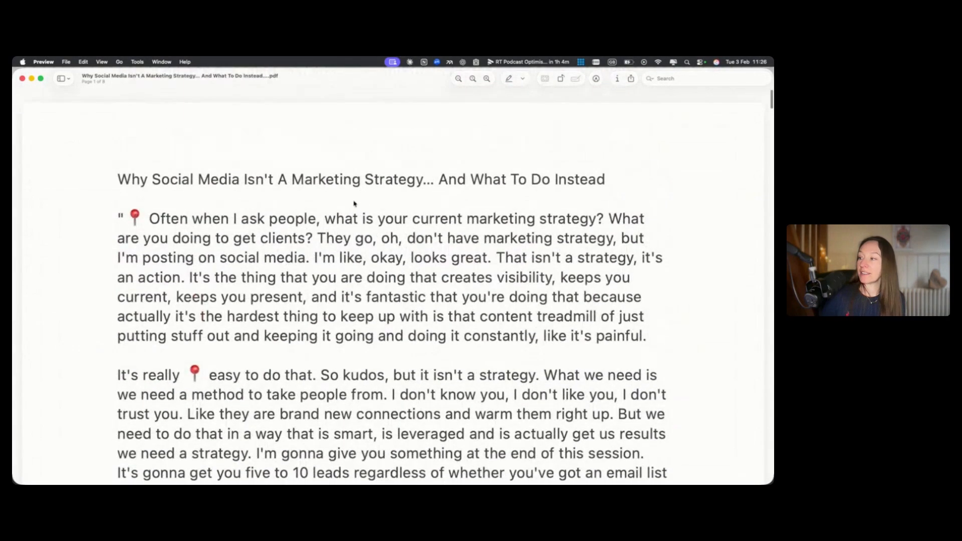
{"action": "left_click_drag", "start_coordinate": [122, 172], "coordinate": [537, 68]}
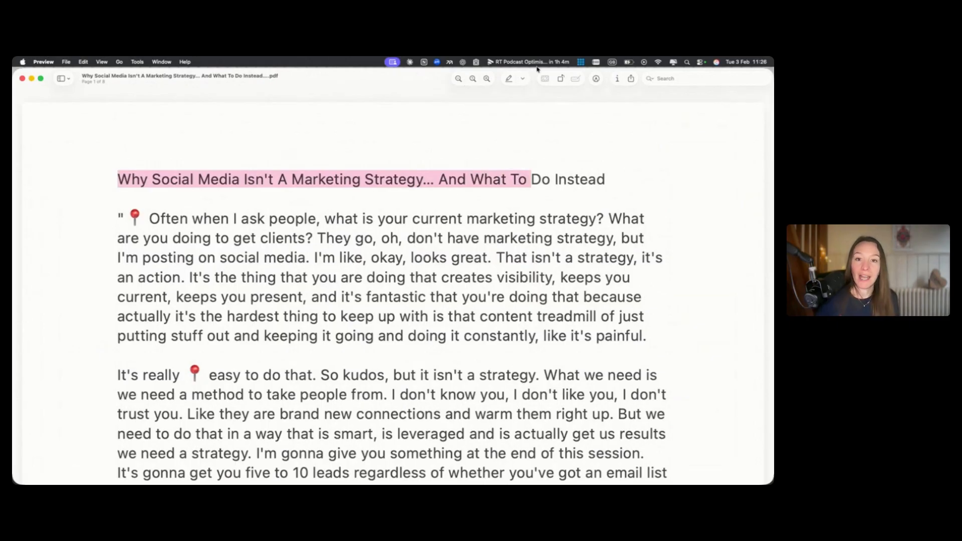
{"action": "left_click", "coordinate": [556, 198]}
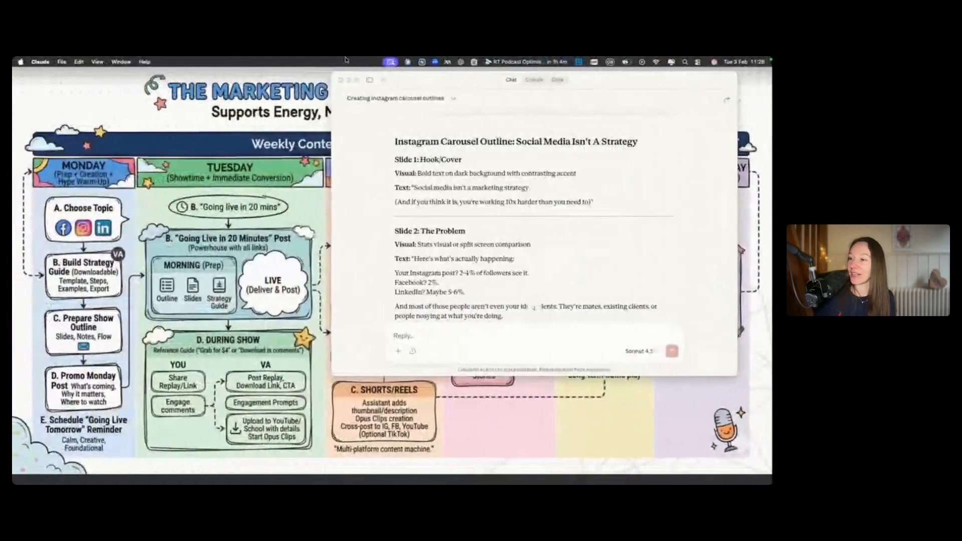
Reposition the Claude window and read through the carousel outline slide by slide down to the CTA
{"action": "left_click_drag", "start_coordinate": [448, 82], "coordinate": [308, 78]}
{"action": "scroll", "coordinate": [408, 187], "scroll_direction": "down", "scroll_amount": 2}
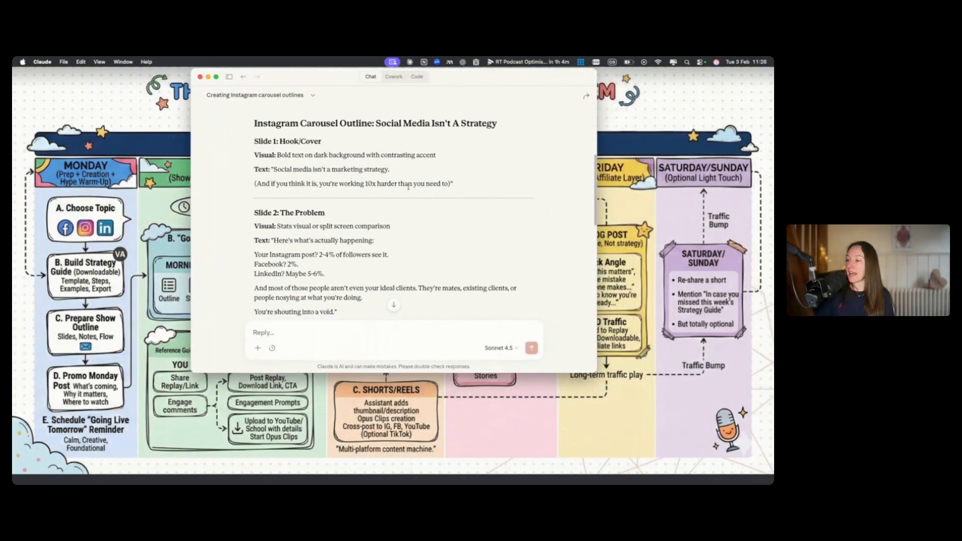
{"action": "scroll", "coordinate": [396, 183], "scroll_direction": "down", "scroll_amount": 1}
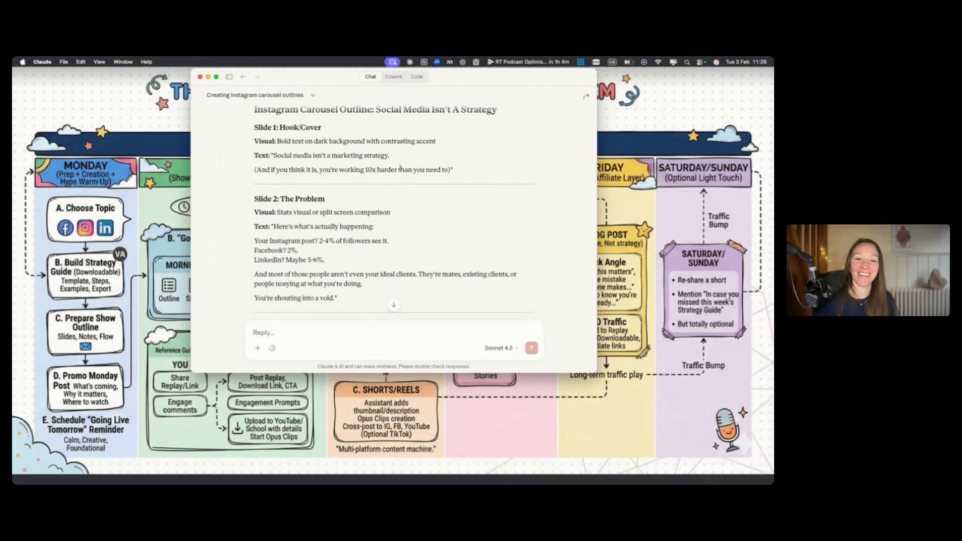
{"action": "scroll", "coordinate": [325, 176], "scroll_direction": "down", "scroll_amount": 2}
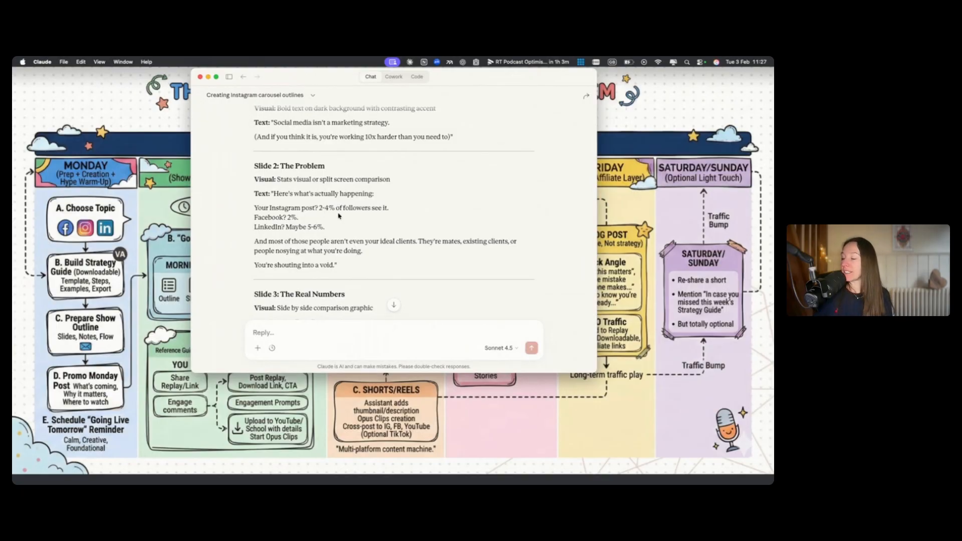
{"action": "scroll", "coordinate": [301, 210], "scroll_direction": "down", "scroll_amount": 1}
{"action": "scroll", "coordinate": [280, 210], "scroll_direction": "down", "scroll_amount": 2}
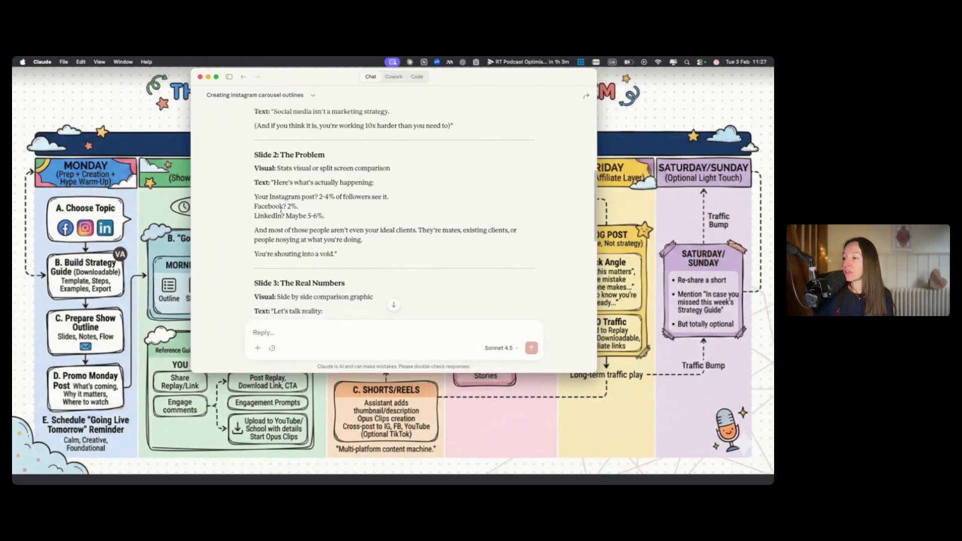
{"action": "scroll", "coordinate": [283, 216], "scroll_direction": "down", "scroll_amount": 1}
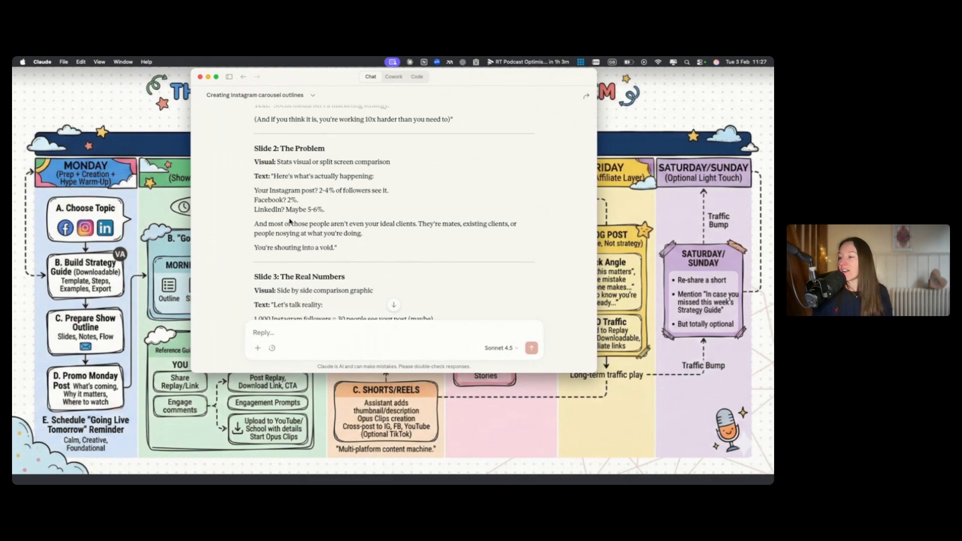
{"action": "scroll", "coordinate": [291, 223], "scroll_direction": "down", "scroll_amount": 5}
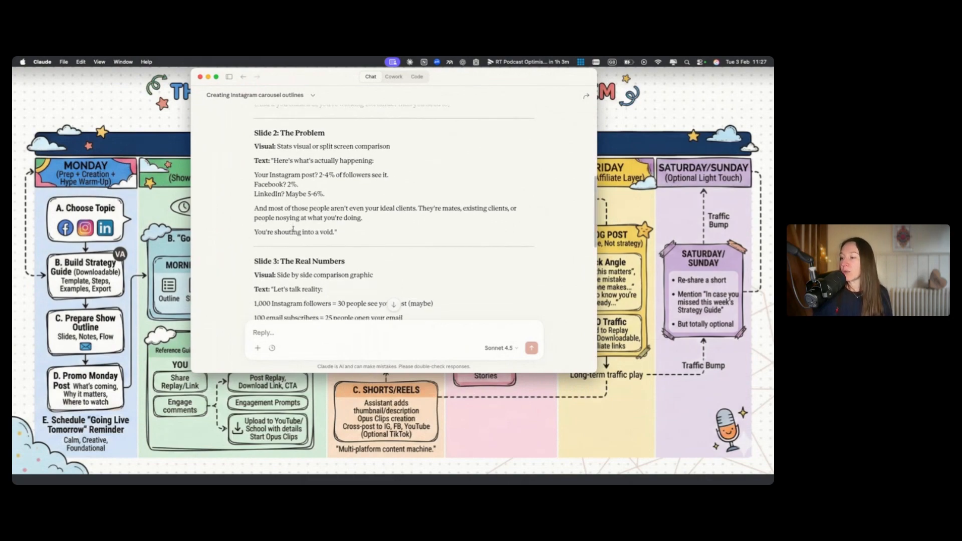
{"action": "scroll", "coordinate": [294, 228], "scroll_direction": "down", "scroll_amount": 15}
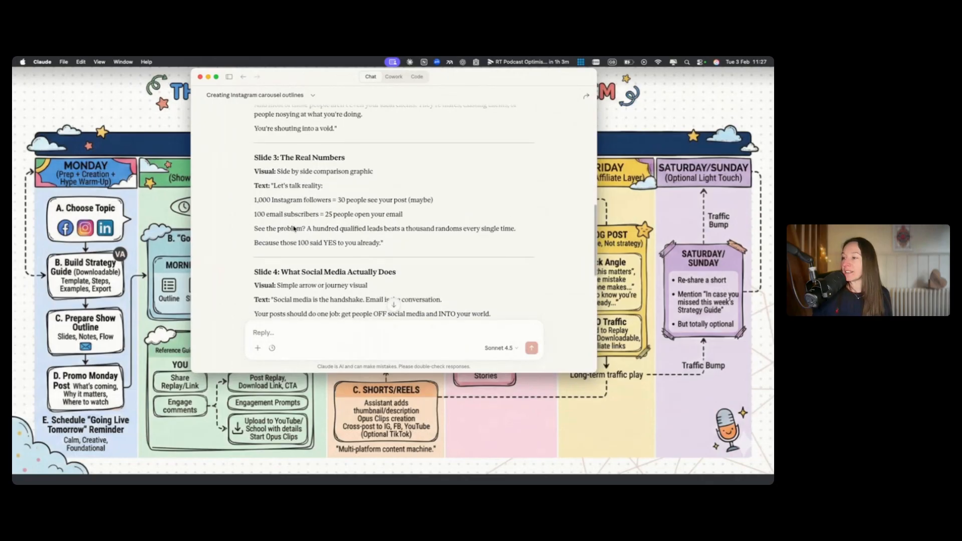
{"action": "scroll", "coordinate": [282, 156], "scroll_direction": "down", "scroll_amount": 5}
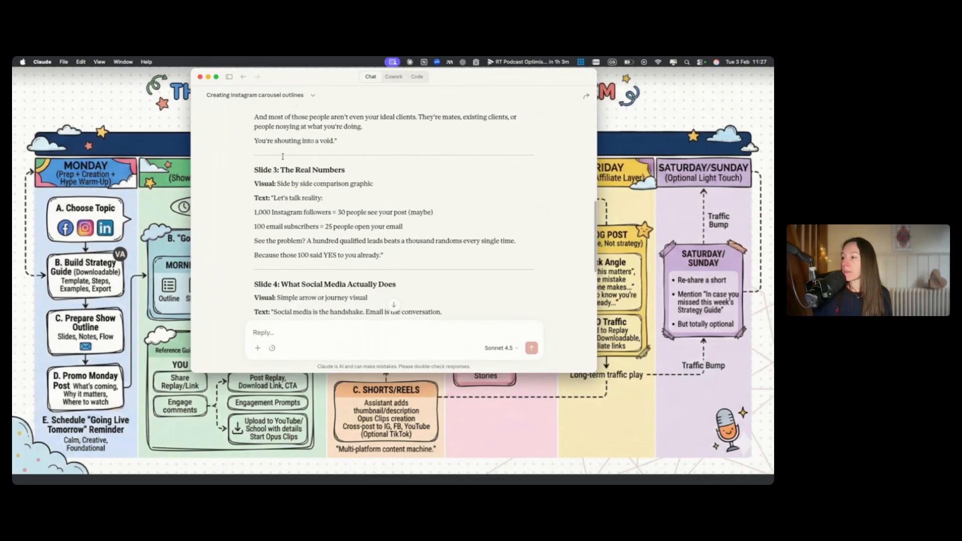
{"action": "scroll", "coordinate": [280, 120], "scroll_direction": "up", "scroll_amount": 3}
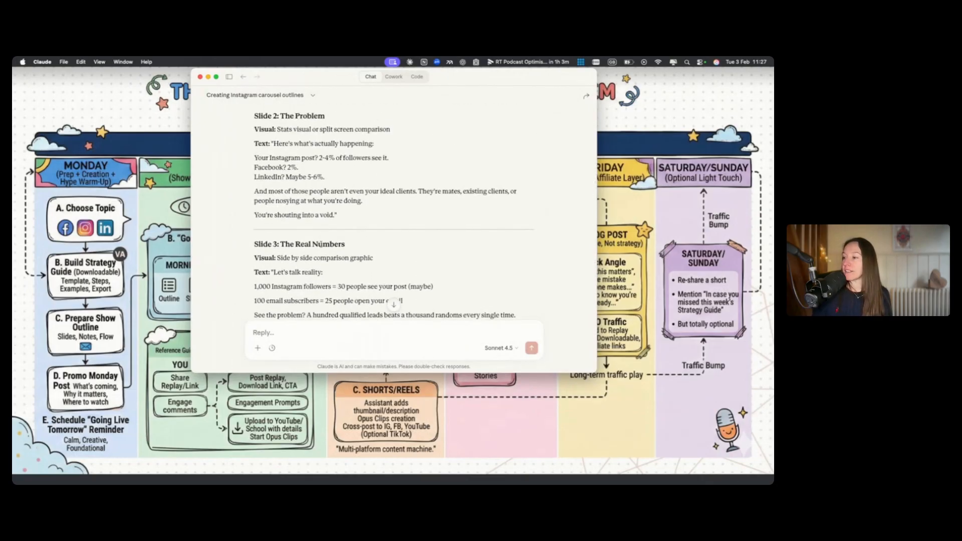
{"action": "scroll", "coordinate": [279, 119], "scroll_direction": "down", "scroll_amount": 2}
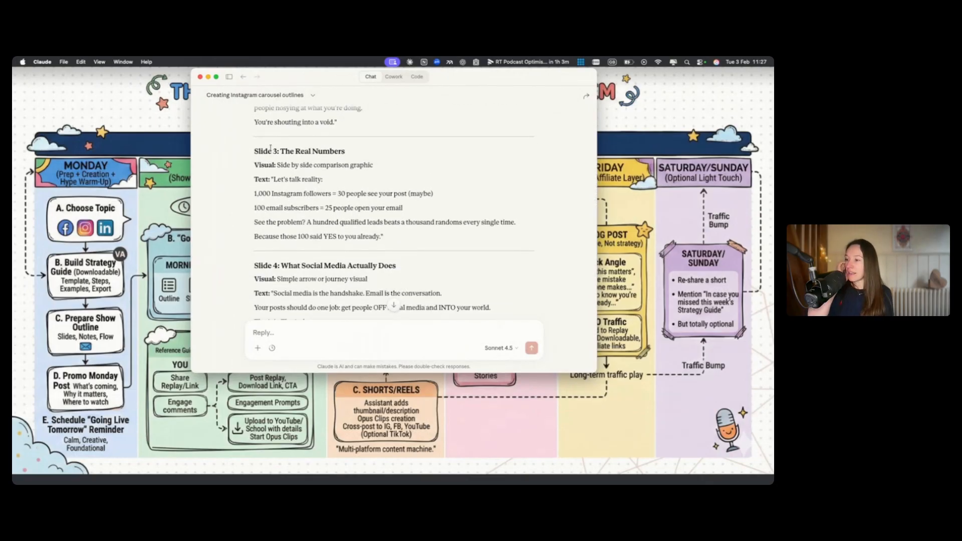
{"action": "scroll", "coordinate": [365, 261], "scroll_direction": "down", "scroll_amount": 3}
{"action": "scroll", "coordinate": [365, 261], "scroll_direction": "down", "scroll_amount": 5}
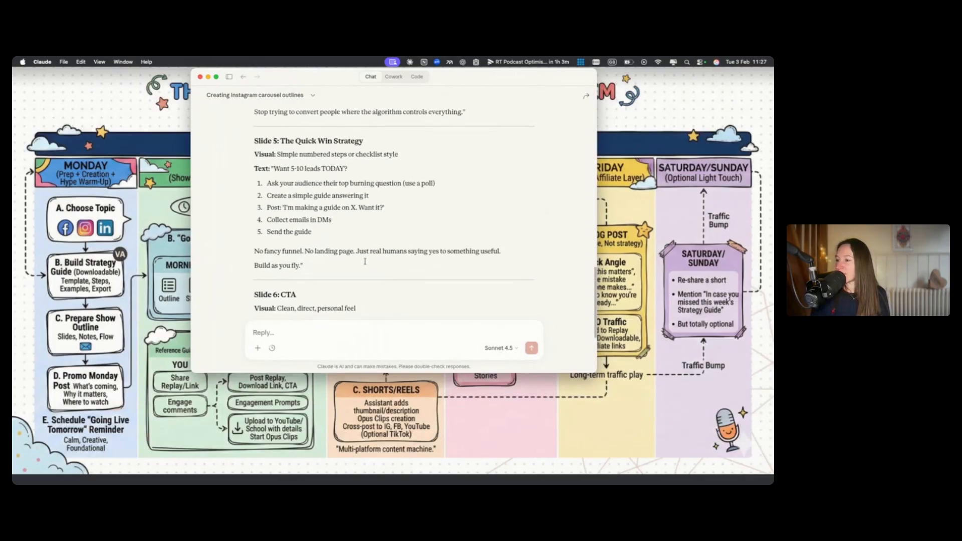
{"action": "scroll", "coordinate": [365, 263], "scroll_direction": "up", "scroll_amount": 4}
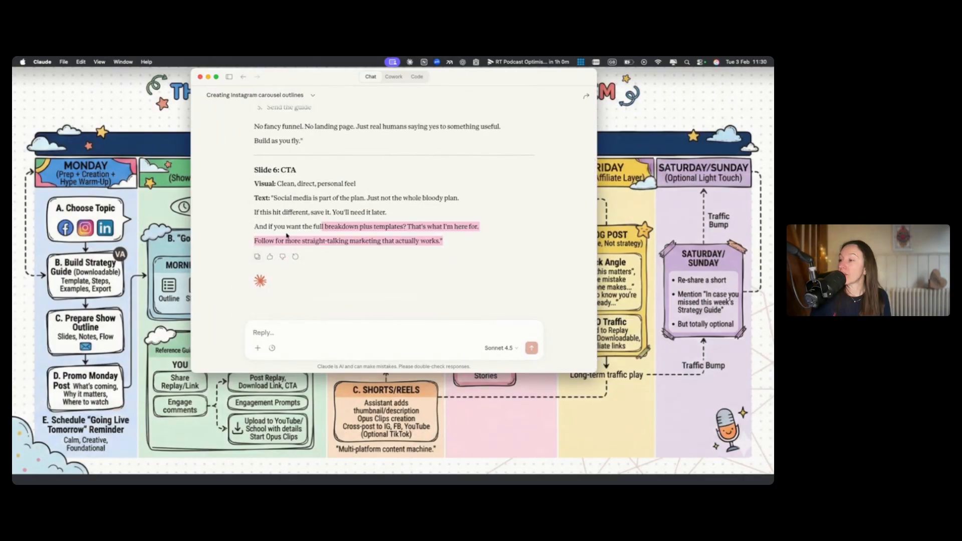
{"action": "scroll", "coordinate": [287, 234], "scroll_direction": "up", "scroll_amount": 15}
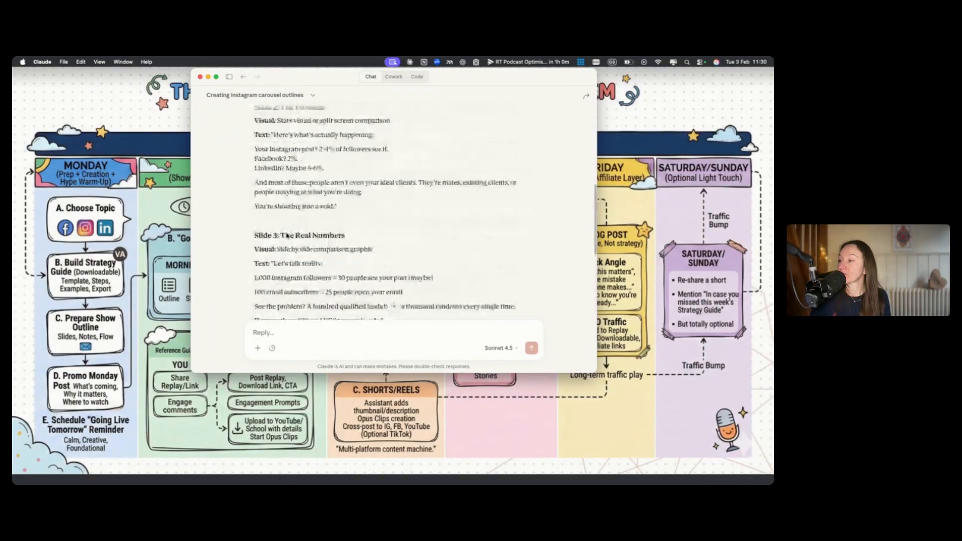
{"action": "scroll", "coordinate": [336, 213], "scroll_direction": "down", "scroll_amount": 3}
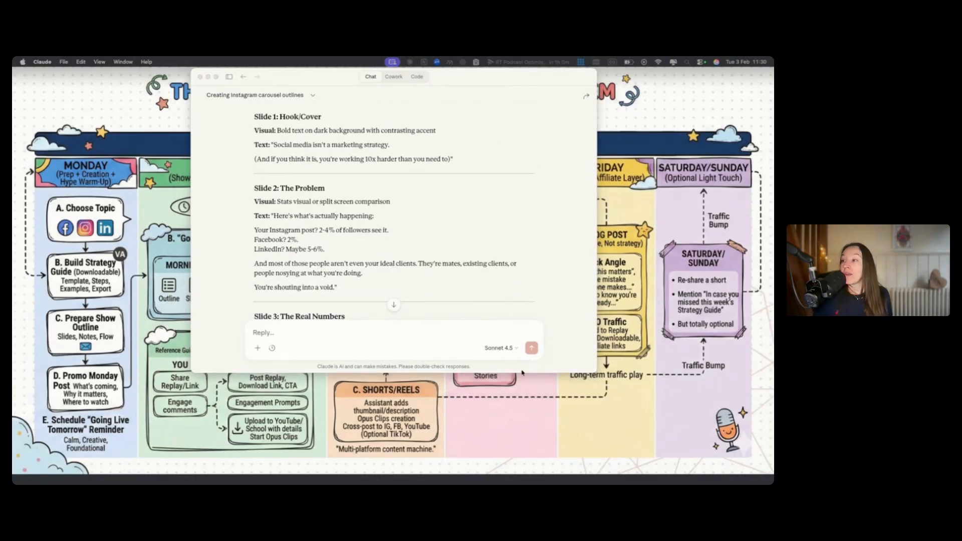
{"action": "scroll", "coordinate": [403, 237], "scroll_direction": "down", "scroll_amount": 15}
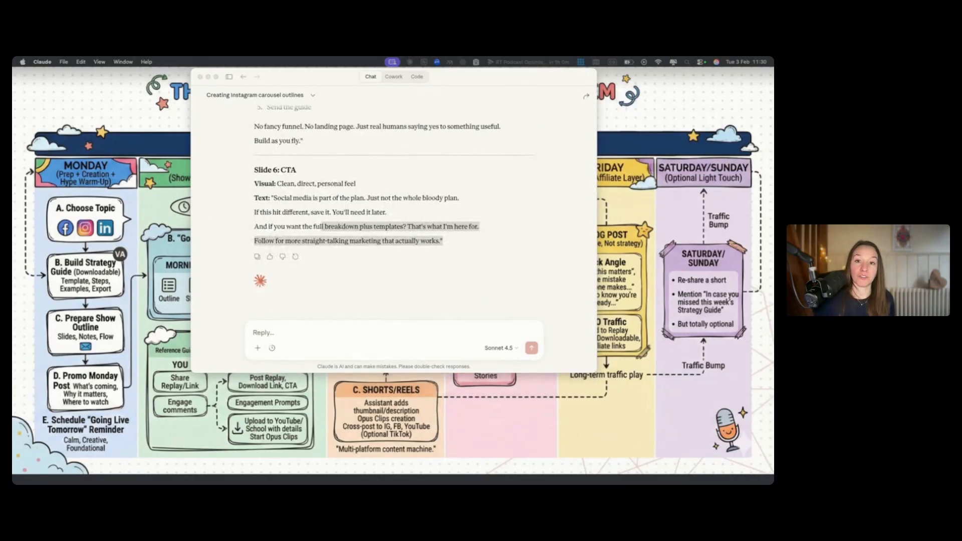
Calculate 1080 x 6 with Spotlight
{"action": "left_click", "coordinate": [686, 64]}
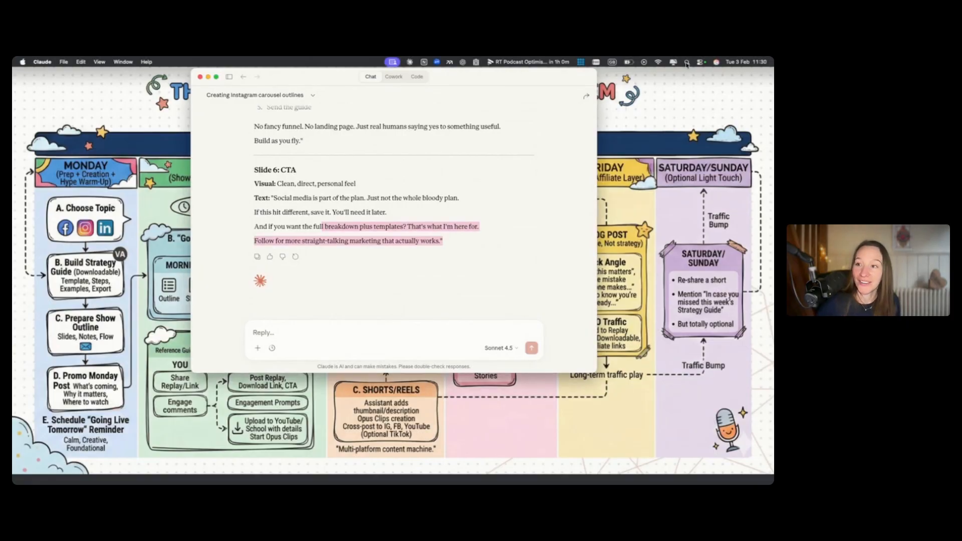
{"action": "left_click", "coordinate": [687, 63]}
{"action": "type", "text": "1080"}
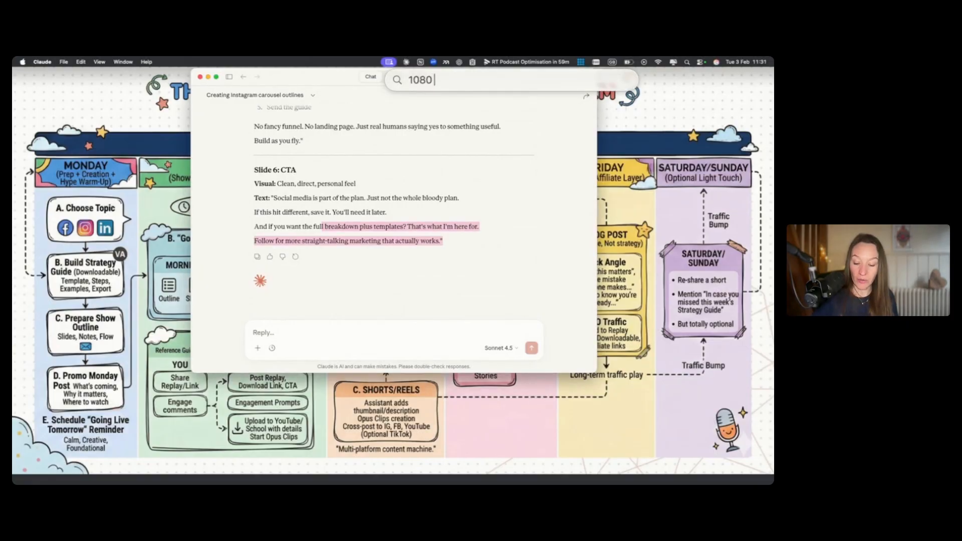
{"action": "type", "text": " x 6"}
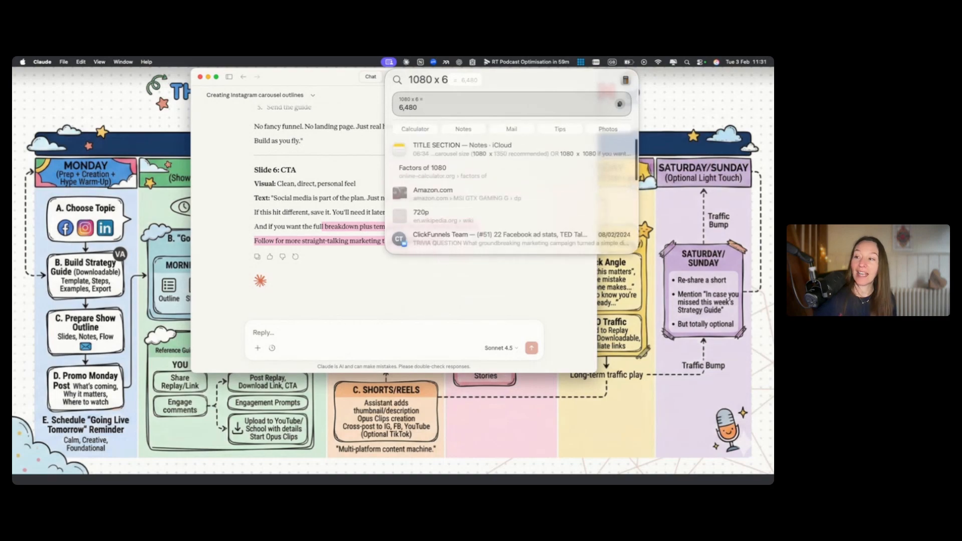
Switch to the Canva carousel art board and add a new page
{"action": "left_click", "coordinate": [653, 261]}
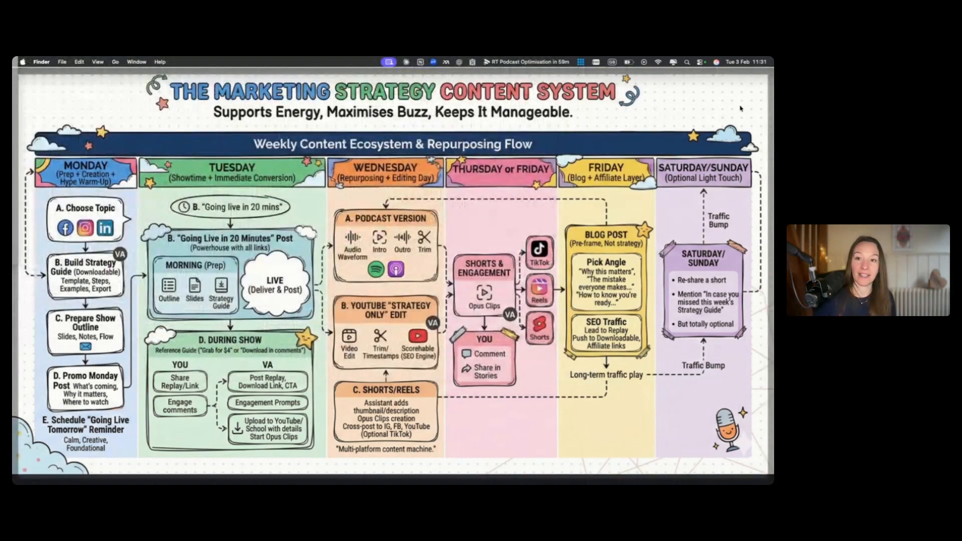
{"action": "left_click", "coordinate": [653, 261]}
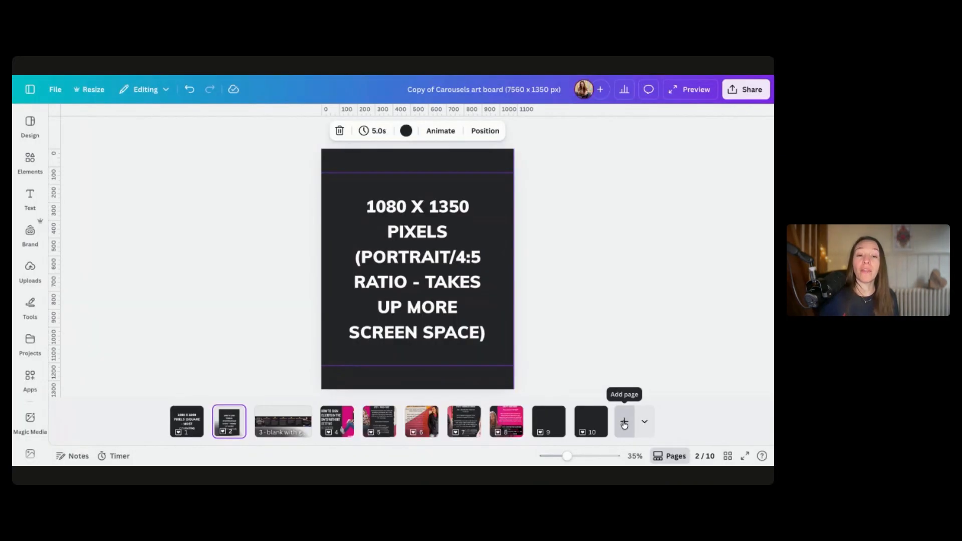
{"action": "left_click", "coordinate": [624, 423]}
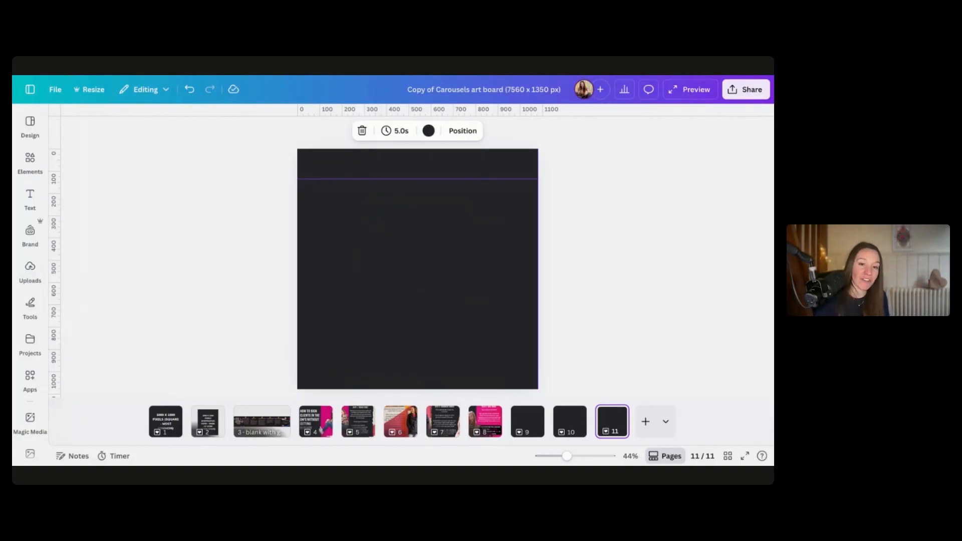
Copy and resize the new page to a custom size of 6480 x 1350 px
{"action": "left_click", "coordinate": [616, 414]}
{"action": "left_click", "coordinate": [649, 372]}
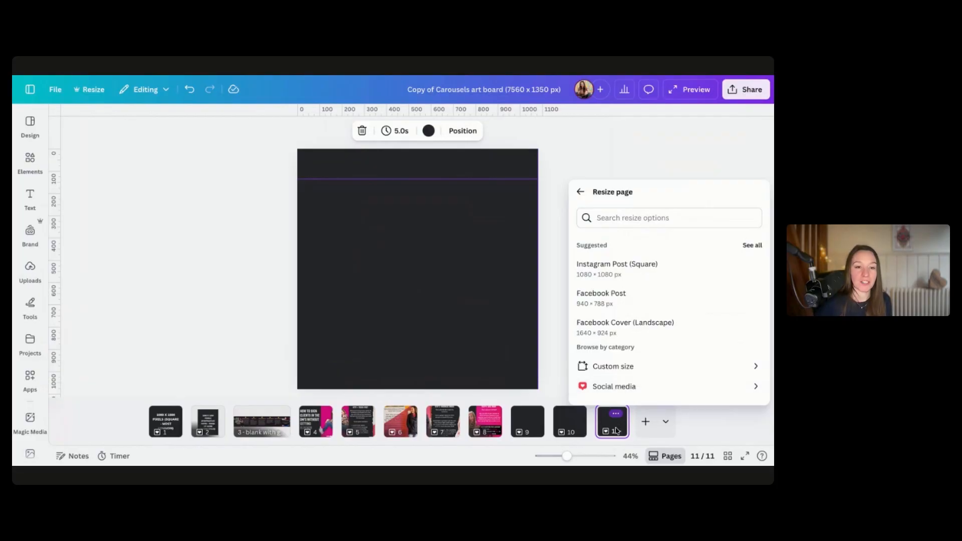
{"action": "left_click", "coordinate": [617, 366]}
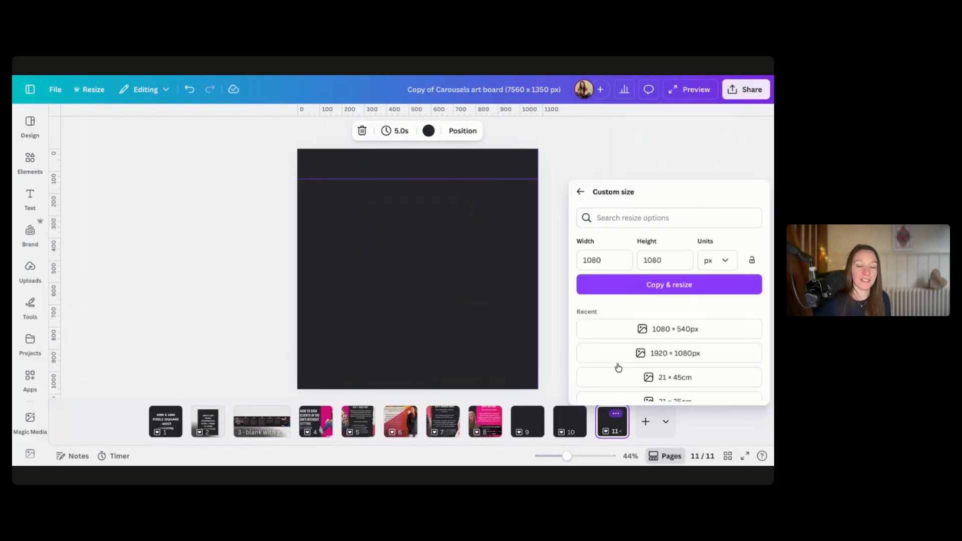
{"action": "left_click", "coordinate": [603, 266]}
{"action": "double_click", "coordinate": [590, 260]}
{"action": "key", "text": "BackSpace"}
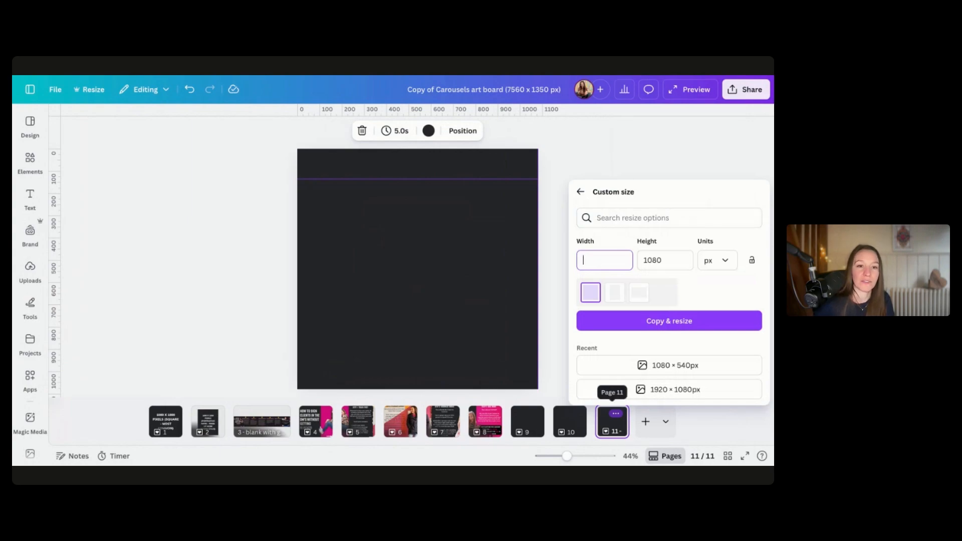
{"action": "type", "text": "6480"}
{"action": "left_click", "coordinate": [641, 260]}
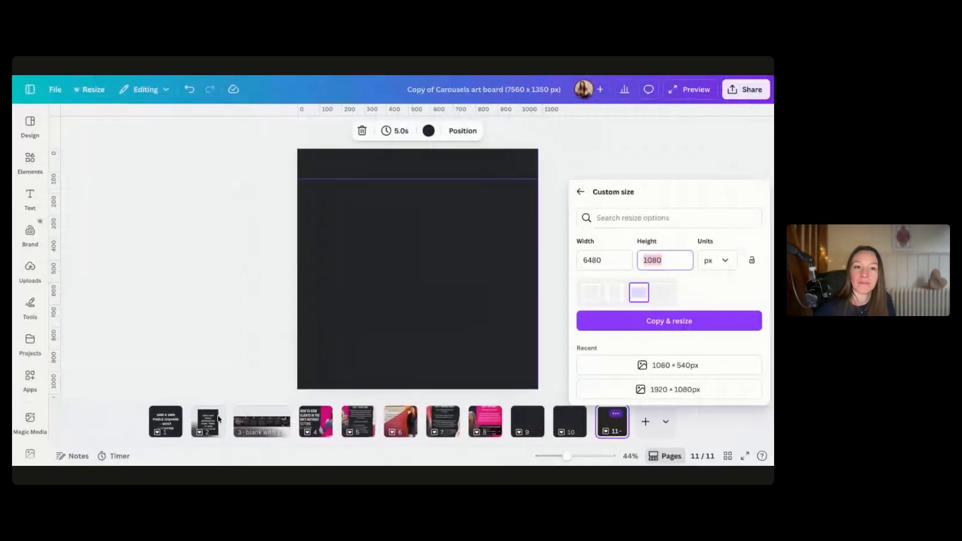
{"action": "type", "text": "135"}
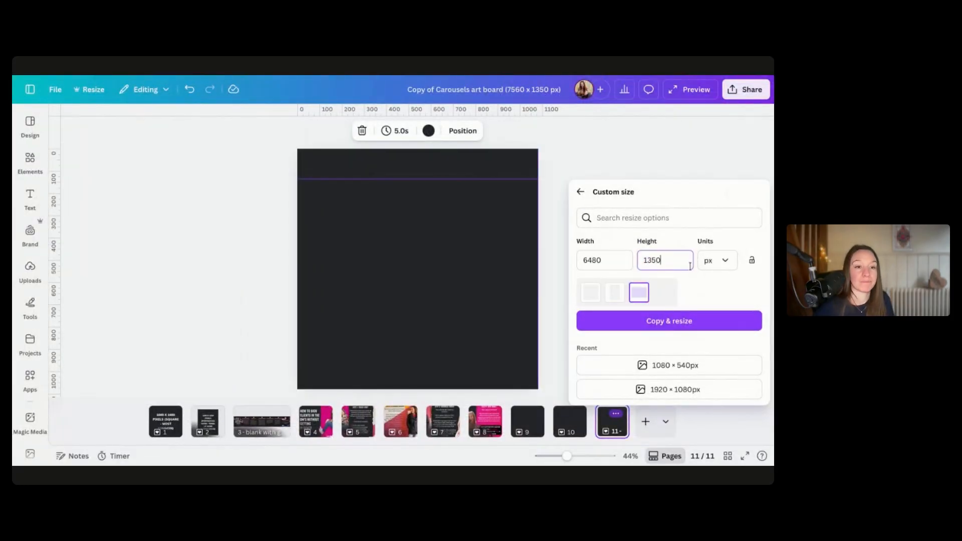
{"action": "left_click", "coordinate": [660, 324]}
Add a vertical ruler guide at 1080 px on the wide page to mark the first slide boundary
{"action": "left_click", "coordinate": [58, 90]}
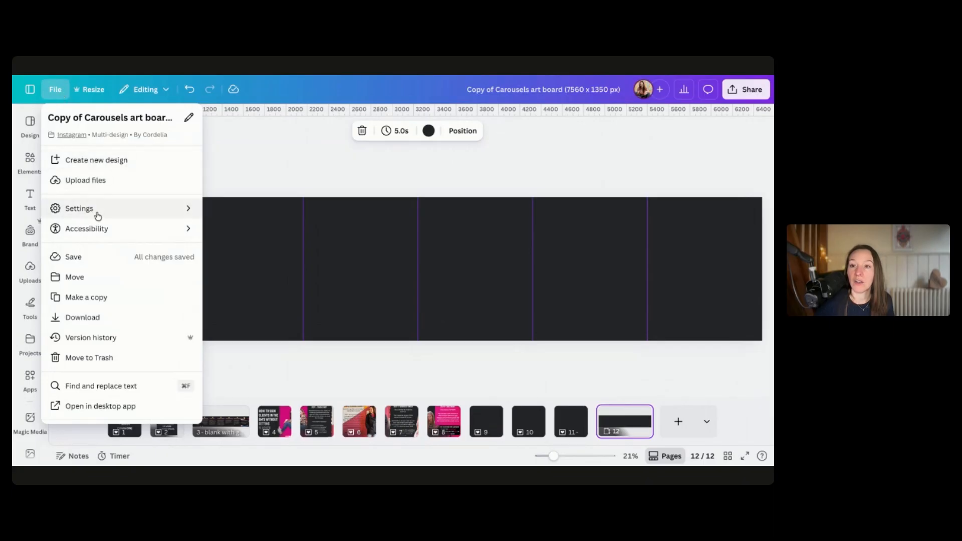
{"action": "mouse_move", "coordinate": [98, 205]}
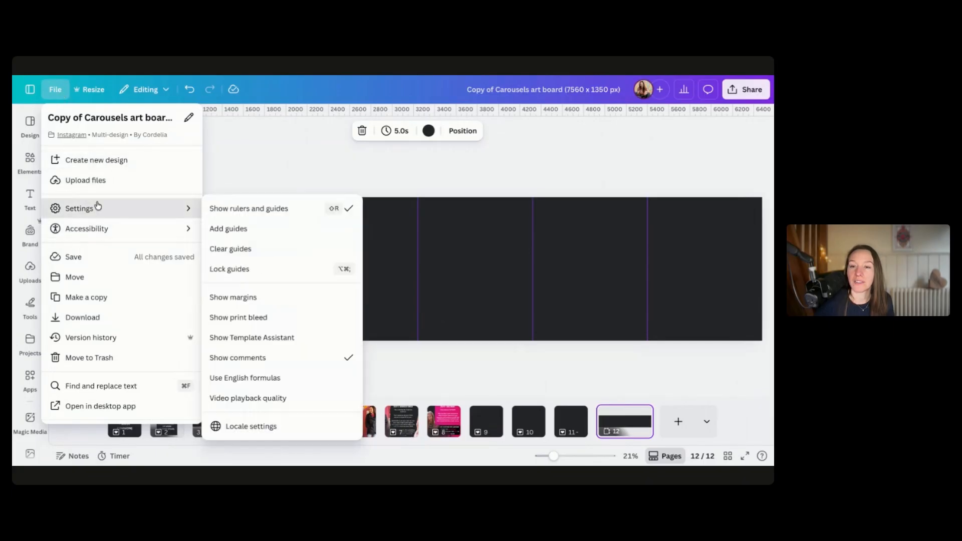
{"action": "left_click", "coordinate": [243, 208]}
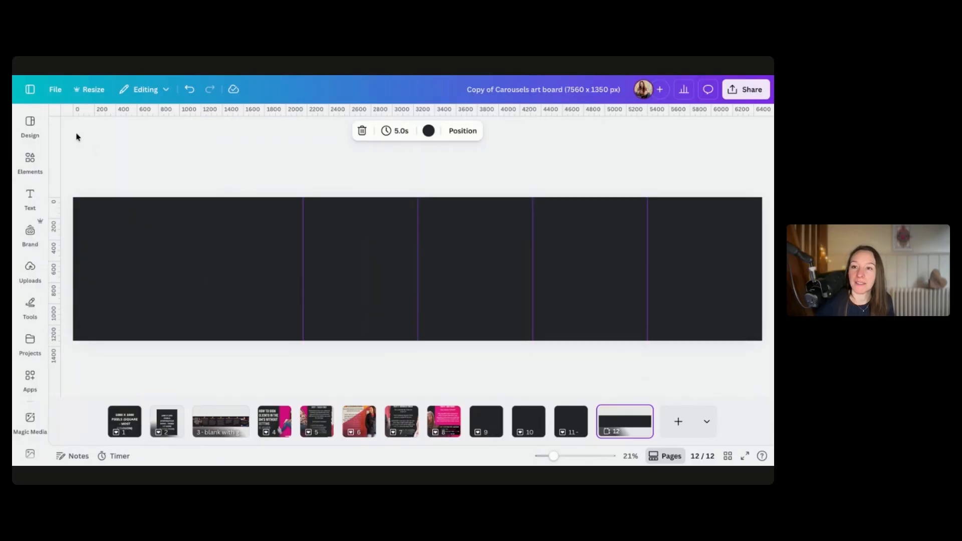
{"action": "left_click_drag", "start_coordinate": [73, 131], "coordinate": [188, 260]}
{"action": "scroll", "coordinate": [189, 260], "scroll_direction": "up", "scroll_amount": 10}
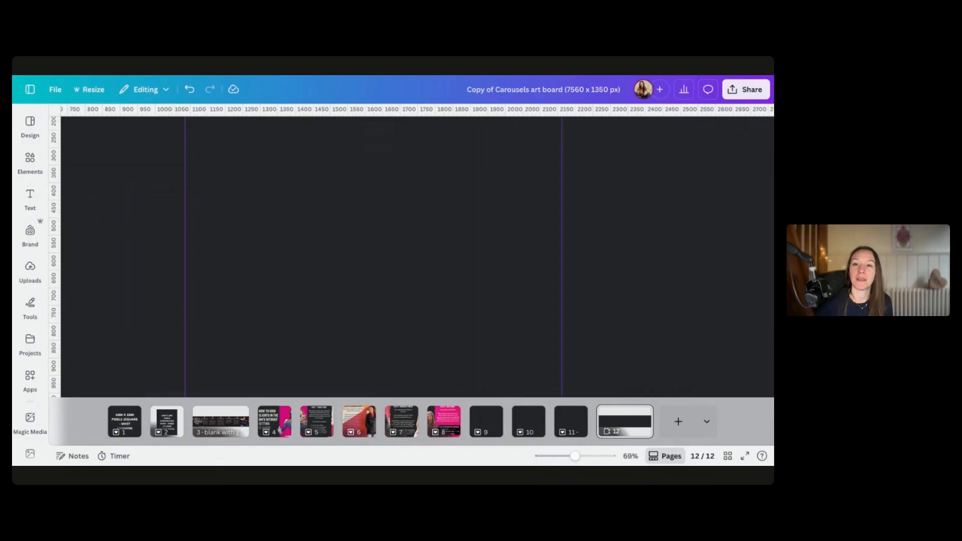
{"action": "left_click_drag", "start_coordinate": [185, 196], "coordinate": [184, 195]}
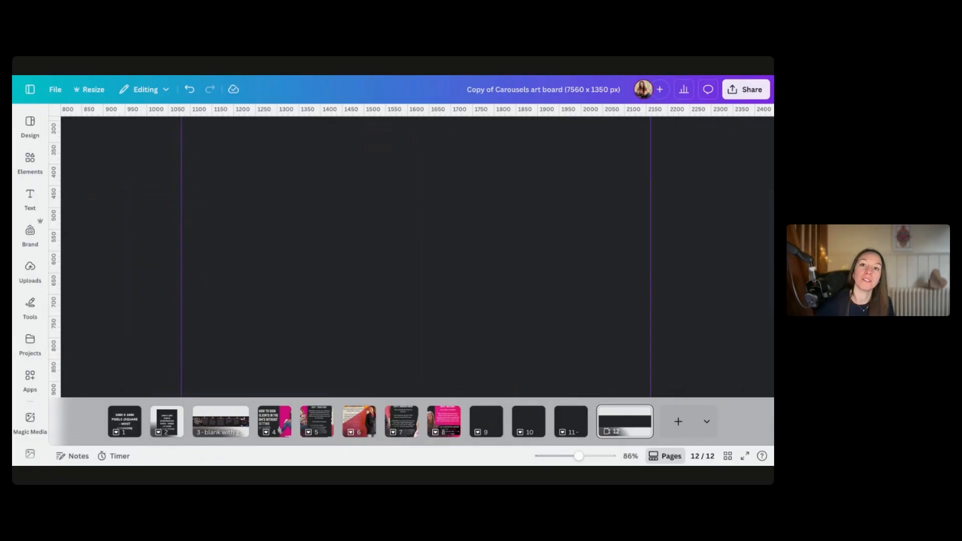
Add further vertical guides at 2160, 3240, 4320 and 5400 px to divide the board into six slides
{"action": "scroll", "coordinate": [202, 157], "scroll_direction": "left", "scroll_amount": 5}
{"action": "left_click", "coordinate": [30, 160]}
{"action": "scroll", "coordinate": [416, 198], "scroll_direction": "right", "scroll_amount": 8}
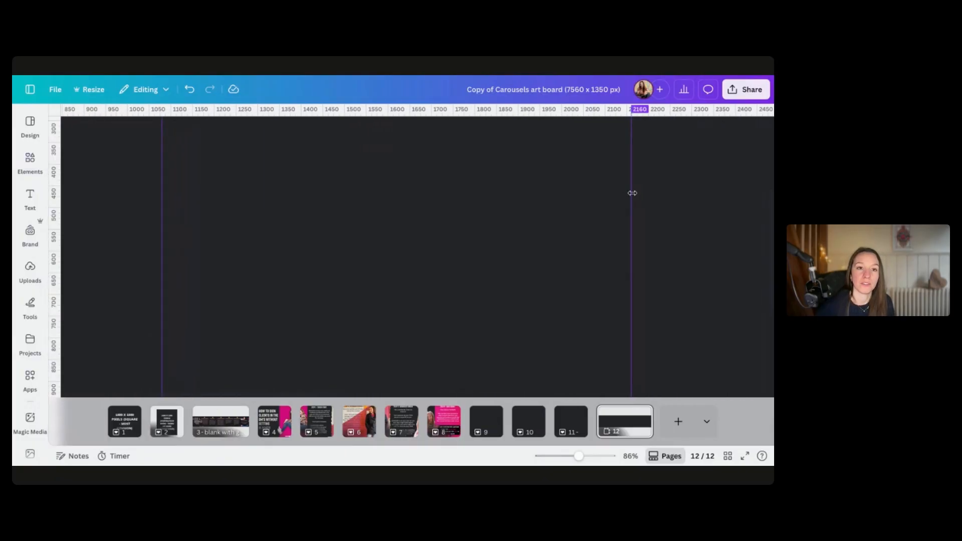
{"action": "scroll", "coordinate": [632, 193], "scroll_direction": "right", "scroll_amount": 3}
{"action": "scroll", "coordinate": [284, 194], "scroll_direction": "down", "scroll_amount": 5}
{"action": "scroll", "coordinate": [223, 198], "scroll_direction": "right", "scroll_amount": 3}
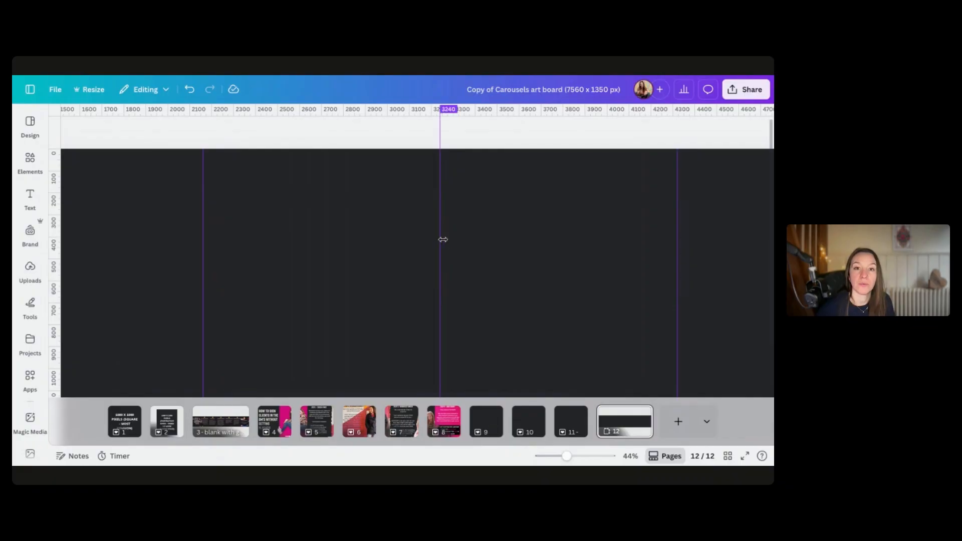
{"action": "scroll", "coordinate": [446, 242], "scroll_direction": "right", "scroll_amount": 6}
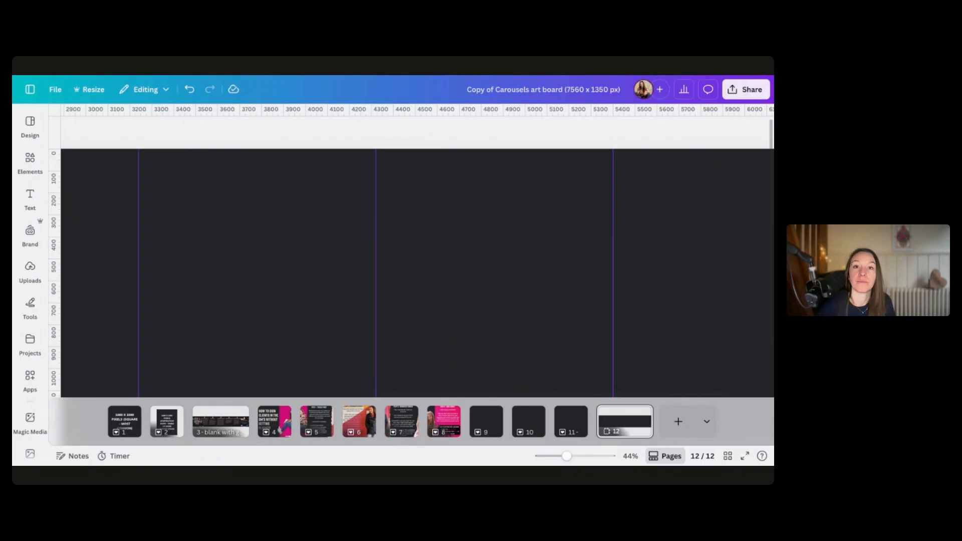
{"action": "scroll", "coordinate": [511, 216], "scroll_direction": "right", "scroll_amount": 2}
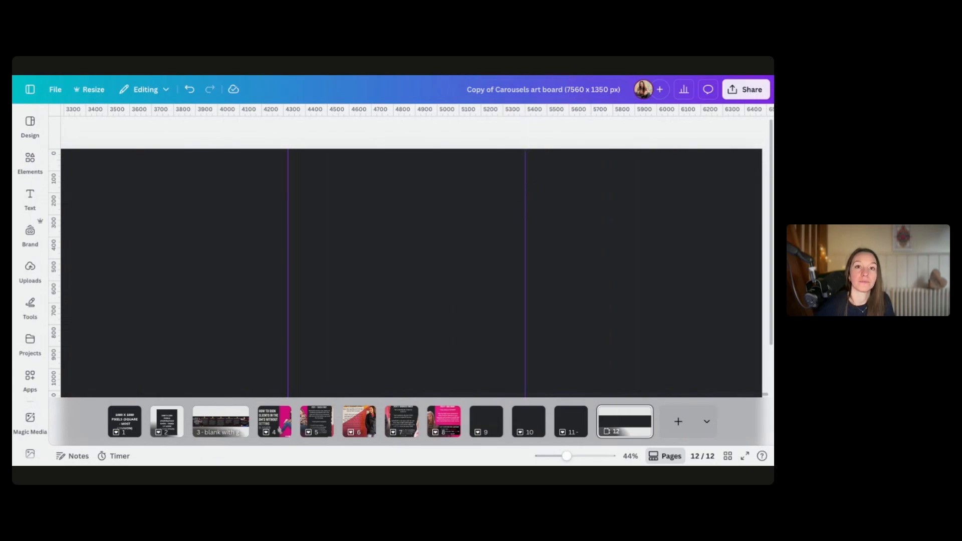
{"action": "scroll", "coordinate": [417, 271], "scroll_direction": "down", "scroll_amount": 6}
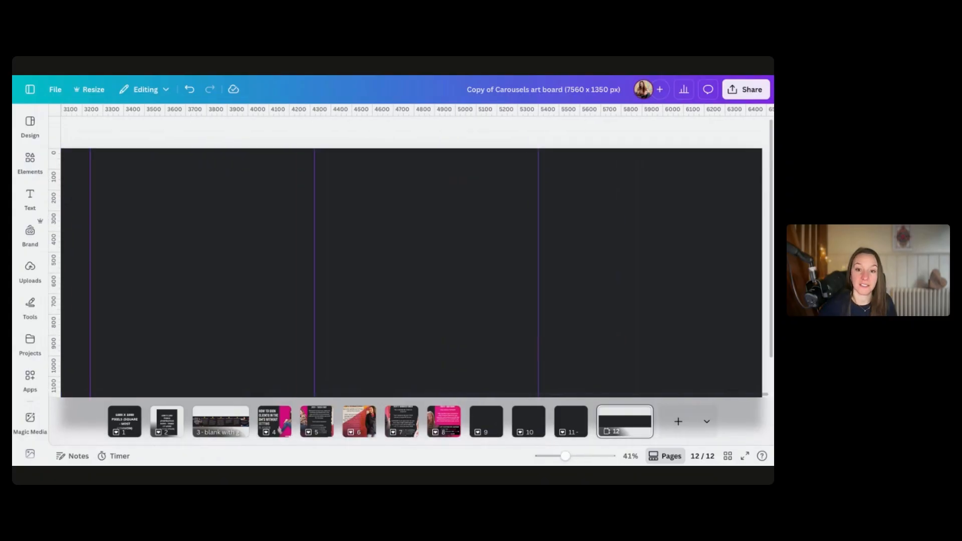
{"action": "scroll", "coordinate": [417, 270], "scroll_direction": "right", "scroll_amount": 3}
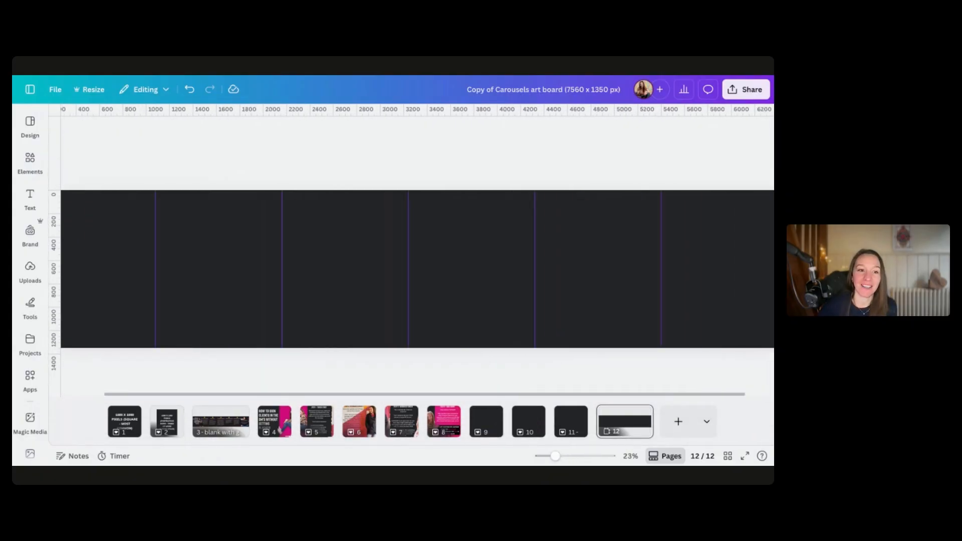
{"action": "scroll", "coordinate": [417, 271], "scroll_direction": "left", "scroll_amount": 3}
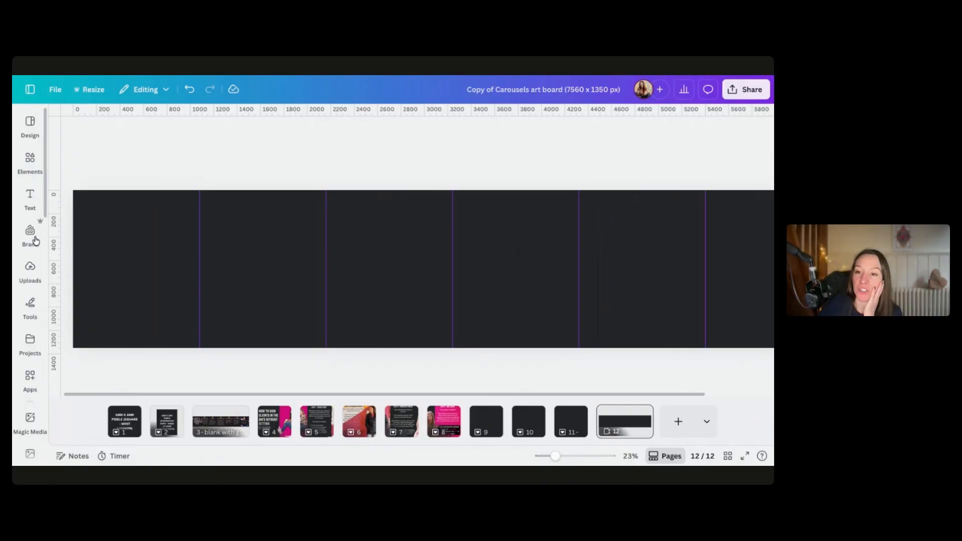
Add a heading text box and set the page background to the light colour from the brand palette
{"action": "left_click", "coordinate": [33, 196]}
{"action": "left_click", "coordinate": [83, 242]}
{"action": "left_click", "coordinate": [456, 131]}
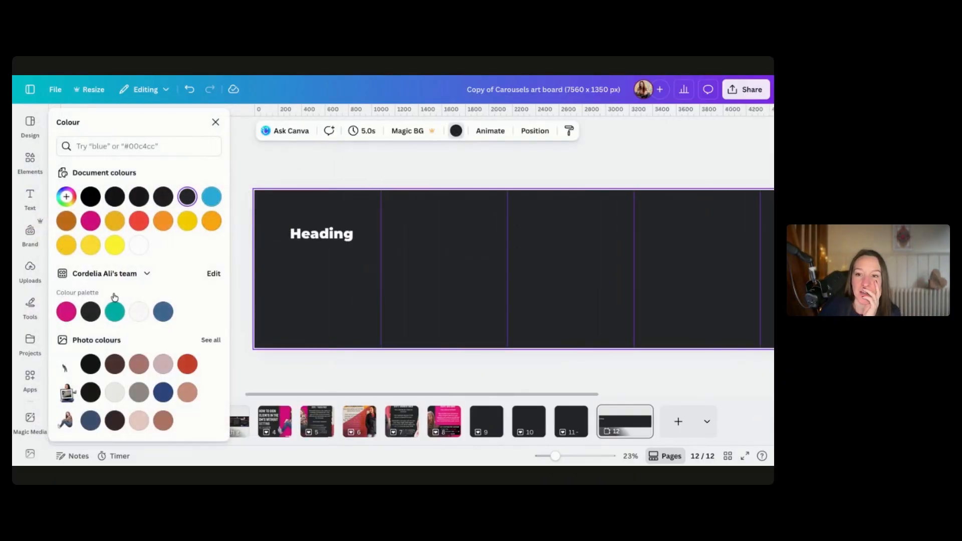
{"action": "left_click", "coordinate": [139, 312]}
Set the heading's text colour to black from the brand palette
{"action": "left_click", "coordinate": [308, 238]}
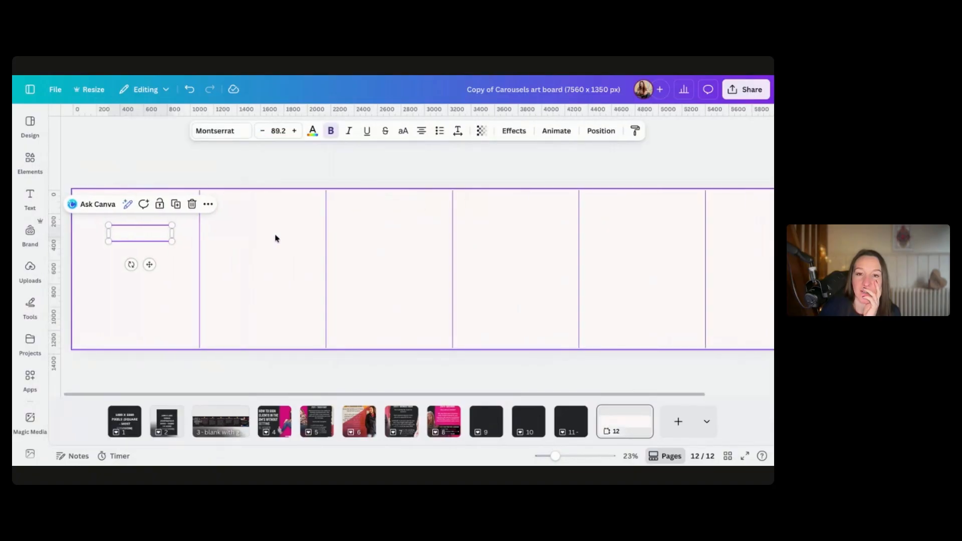
{"action": "left_click", "coordinate": [313, 134]}
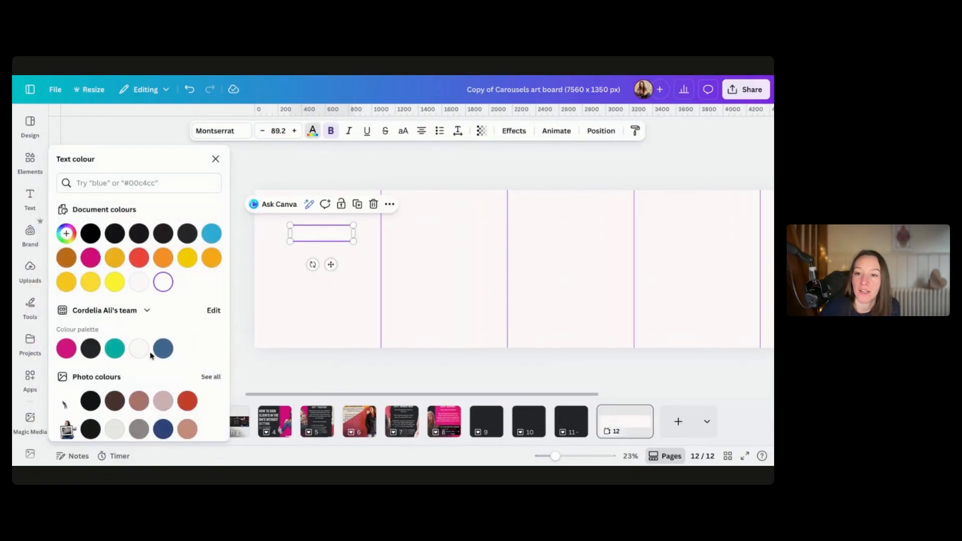
{"action": "left_click", "coordinate": [98, 356]}
{"action": "left_click", "coordinate": [275, 304]}
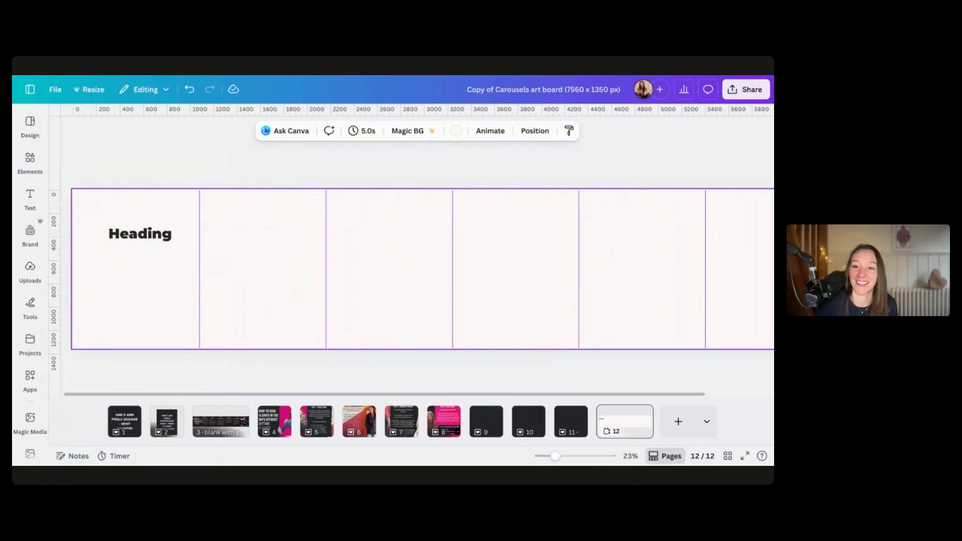
Replace the heading with the pasted hook text and resize and centre it within the first slide
{"action": "double_click", "coordinate": [150, 237]}
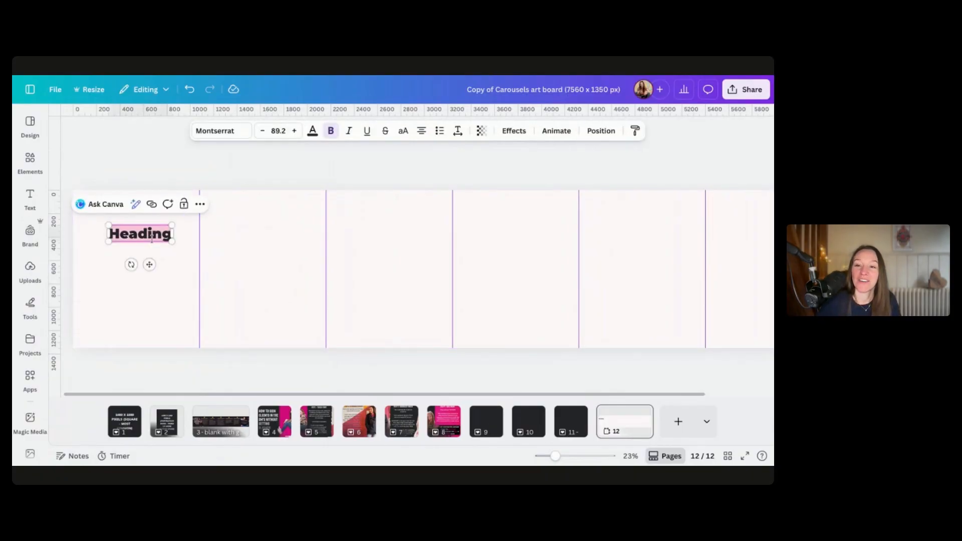
{"action": "type", "text": "Social media isn't a marketing strategy. (And if you think it is, you're working 10x harder than you need to)"}
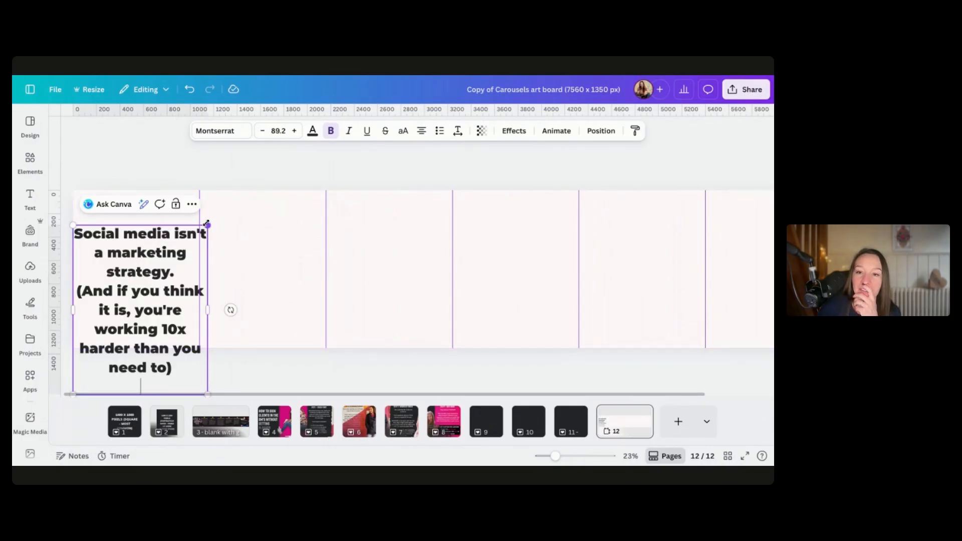
{"action": "left_click_drag", "start_coordinate": [207, 226], "coordinate": [158, 288]}
{"action": "left_click", "coordinate": [116, 351]}
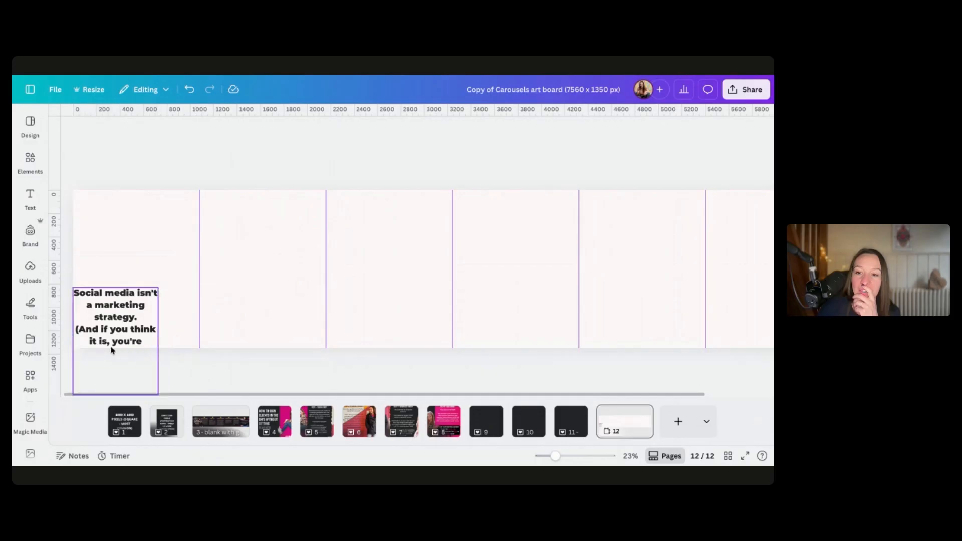
{"action": "left_click_drag", "start_coordinate": [114, 325], "coordinate": [136, 251]}
{"action": "left_click", "coordinate": [135, 341]}
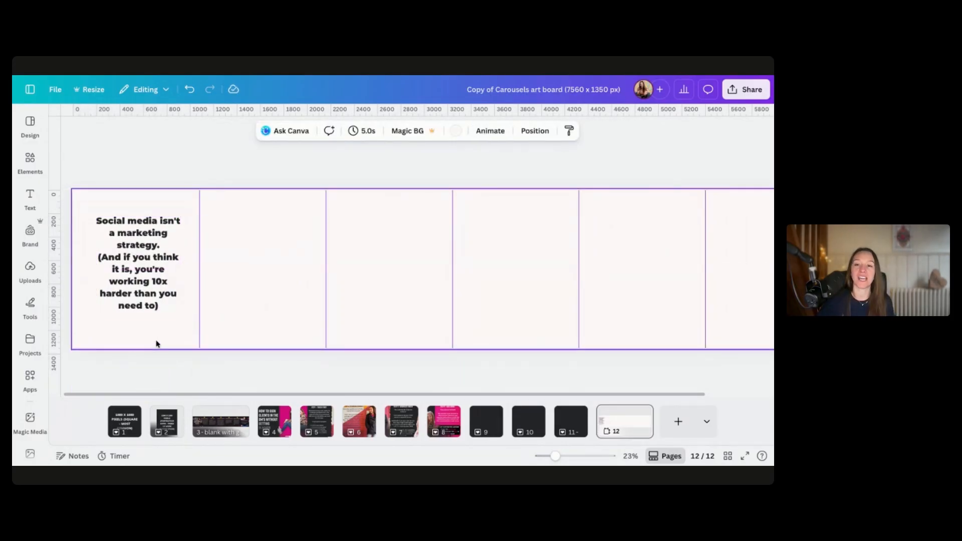
Paste the second slide's text and resize its box to fit inside the second slide
{"action": "left_click", "coordinate": [149, 274]}
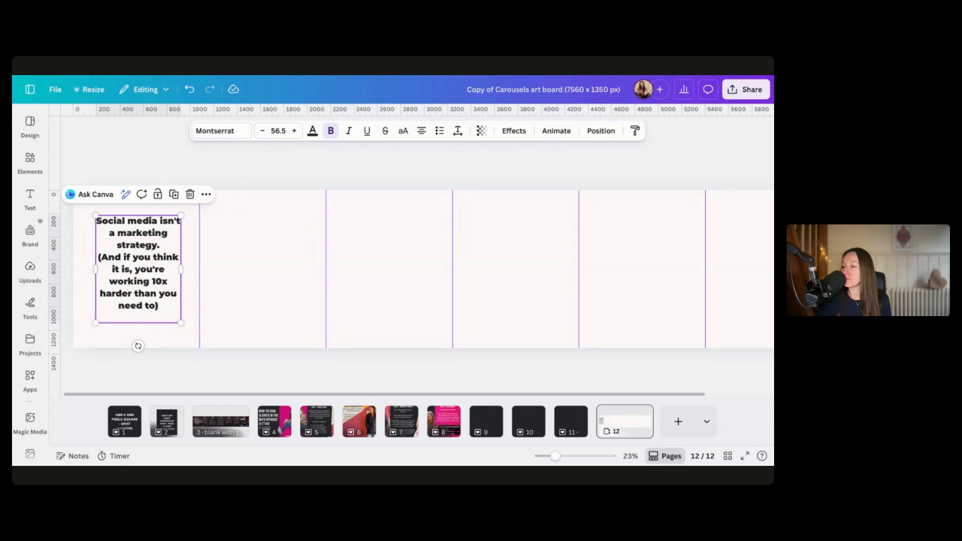
{"action": "type", "text": "HERE'S WHAT'S ACTUALLY HAPPENING: YOUR INSTAGRAM POST? 2-4% OF FOLLOWERS SEE IT. FACEBOOK? 2%. LINKEDIN? MAYBE 5-6%. AND MOST OF THOSE PEOPLE AREN'T EVEN YOUR IDEAL CLIENTS. THEY'RE MATES, EXISTING CLIENTS, OR PEOPLE NOSYING AT WHAT YOU'RE DOING. YOU'RE SHOUTING INTO A VOID."}
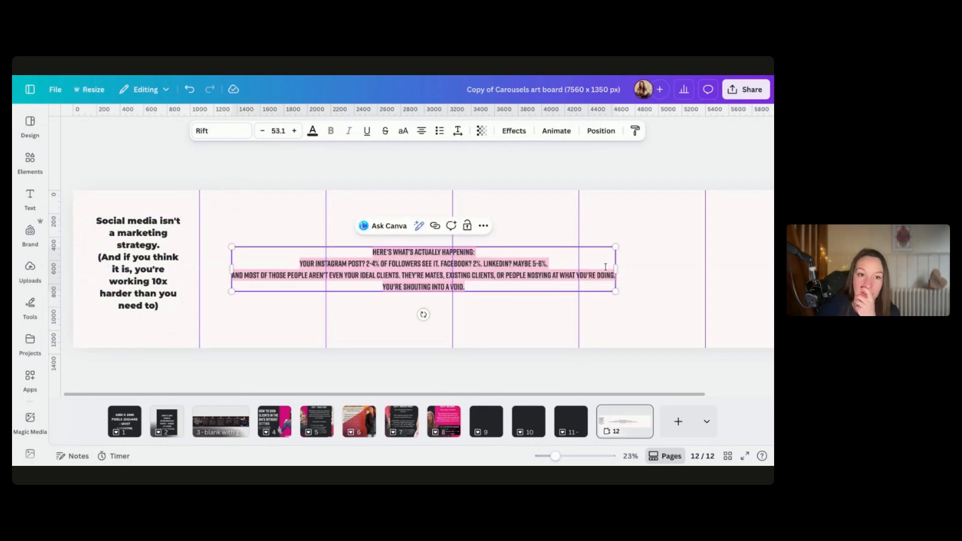
{"action": "left_click_drag", "start_coordinate": [619, 269], "coordinate": [275, 255]}
{"action": "left_click", "coordinate": [370, 266]}
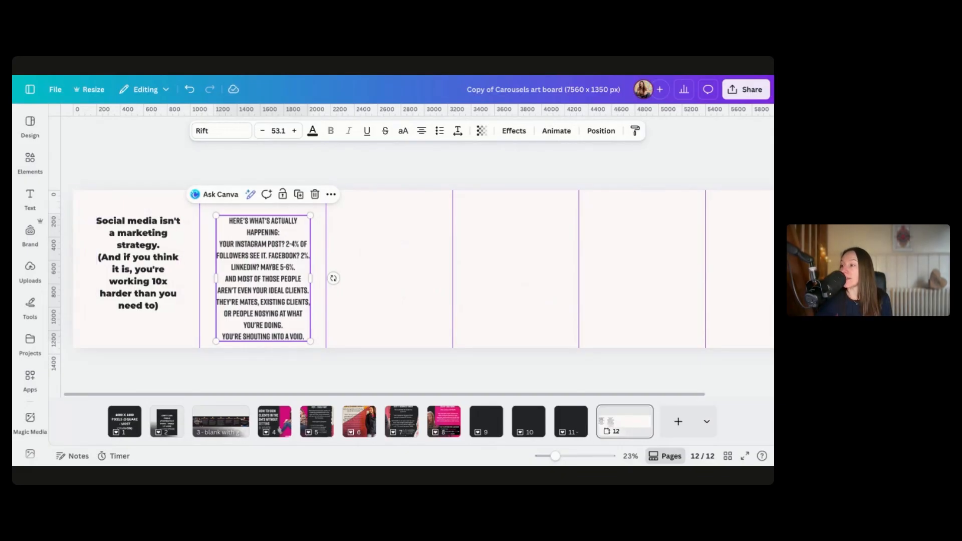
Paste the third and fourth slides' text and fit each text box inside its own slide
{"action": "type", "text": "LET'S TALK REALITY: 1,000 INSTAGRAM FOLLOWERS = 30 PEOPLE SEE YOUR POST (MAYBE) 100 EMAIL SUBSCRIBERS = 25 PEOPLE OPEN YOUR EMAIL SEE THE PROBLEM? A HUNDRED QUALIFIED LEADS BEATS A THOUSAND RANDOMS EVERY SINGLE TIME. BECAUSE THOSE 100 SAID YES TO YOU ALREADY."}
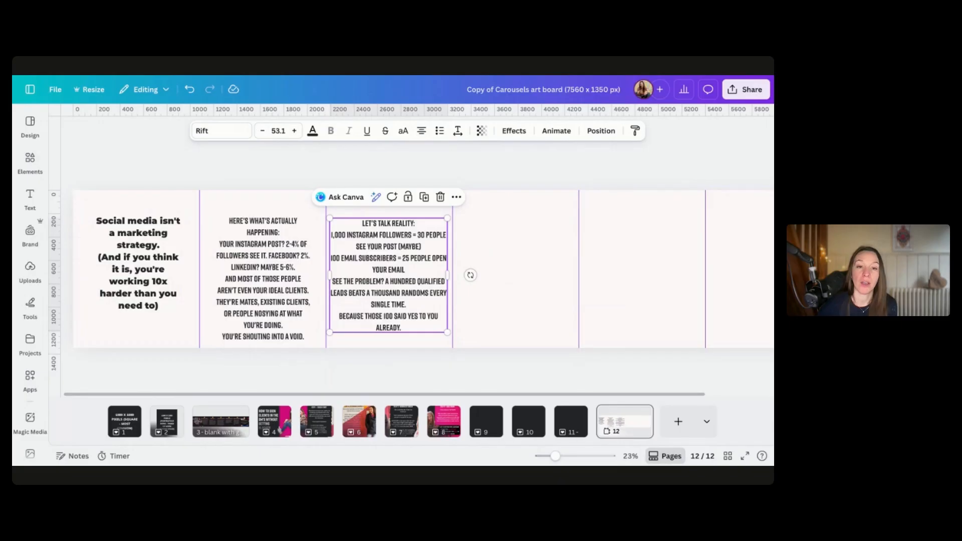
{"action": "left_click", "coordinate": [515, 275]}
{"action": "type", "text": "SOCIAL MEDIA IS THE HANDSHAKE. EMAIL IS THE CONVERSATION. YOUR POSTS SHOULD DO ONE JOB: GET PEOPLE OFF SOCIAL MEDIA AND INTO YOUR WORLD THAT'S IT. THAT'S THE STRATEGY. STOP TRYING TO CONVERT PEOPLE WHERE THE ALGORITHM CONTROLS EVERYTHING."}
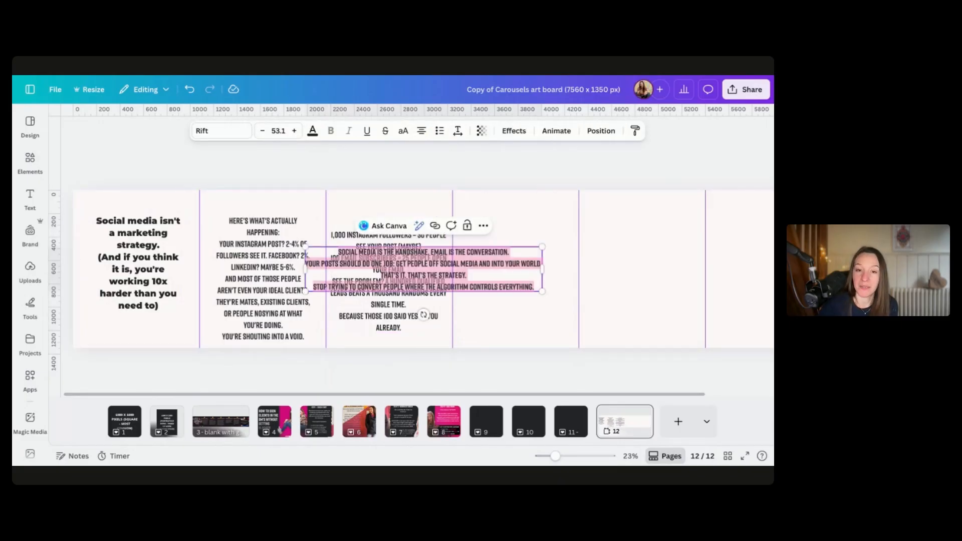
{"action": "left_click_drag", "start_coordinate": [304, 269], "coordinate": [439, 296]}
{"action": "left_click", "coordinate": [431, 299]}
{"action": "left_click_drag", "start_coordinate": [507, 313], "coordinate": [534, 284]}
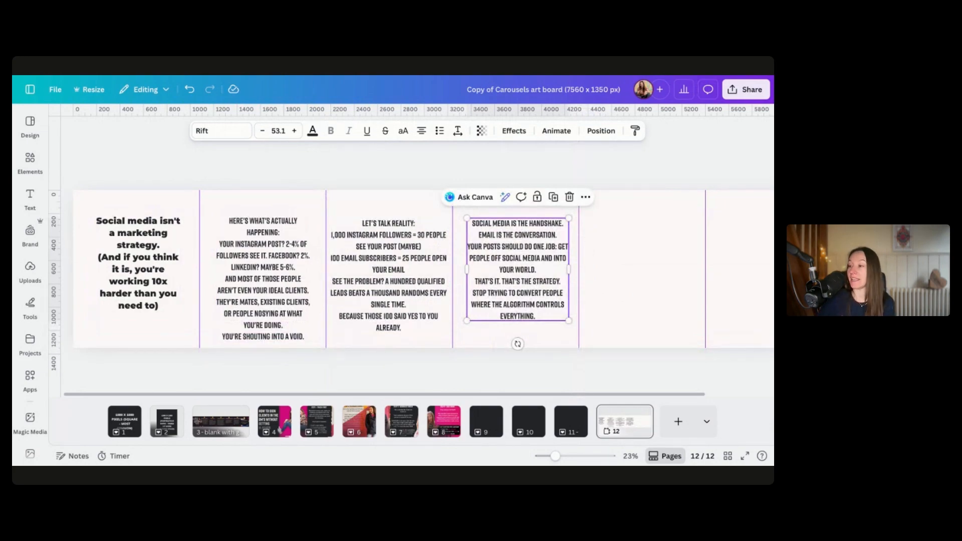
Paste the fifth slide's text into the fifth slide of the art board
{"action": "scroll", "coordinate": [416, 271], "scroll_direction": "right", "scroll_amount": 3}
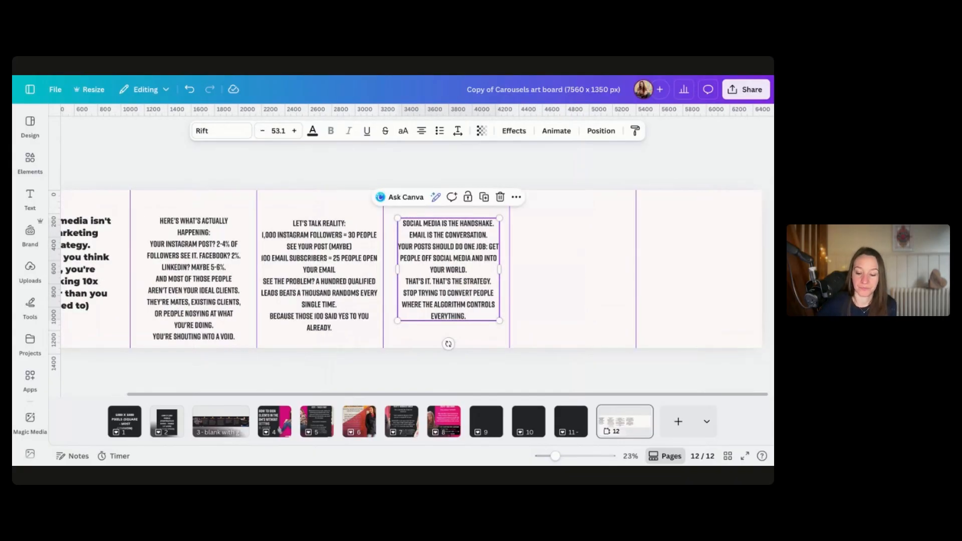
{"action": "key", "text": "Escape"}
{"action": "key", "text": "ctrl+v"}
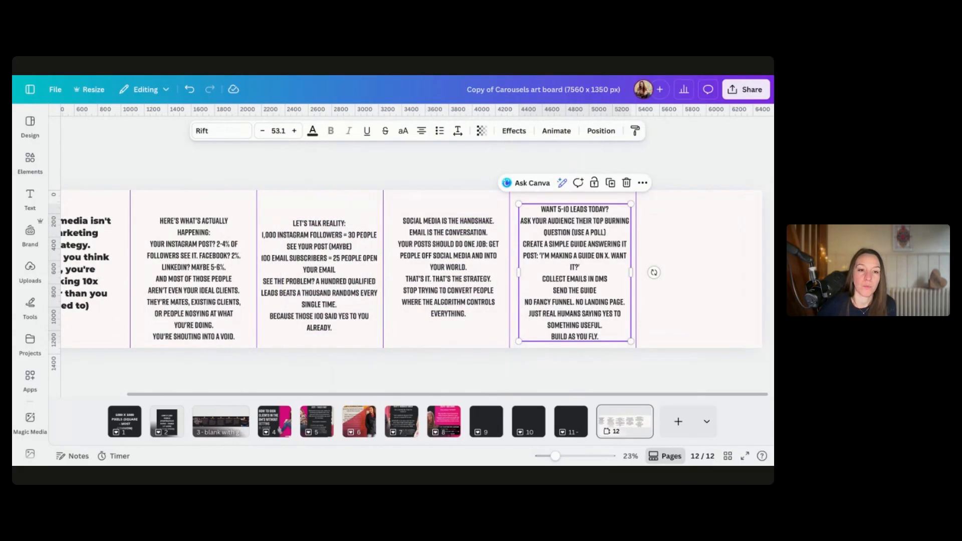
{"action": "key", "text": "Escape"}
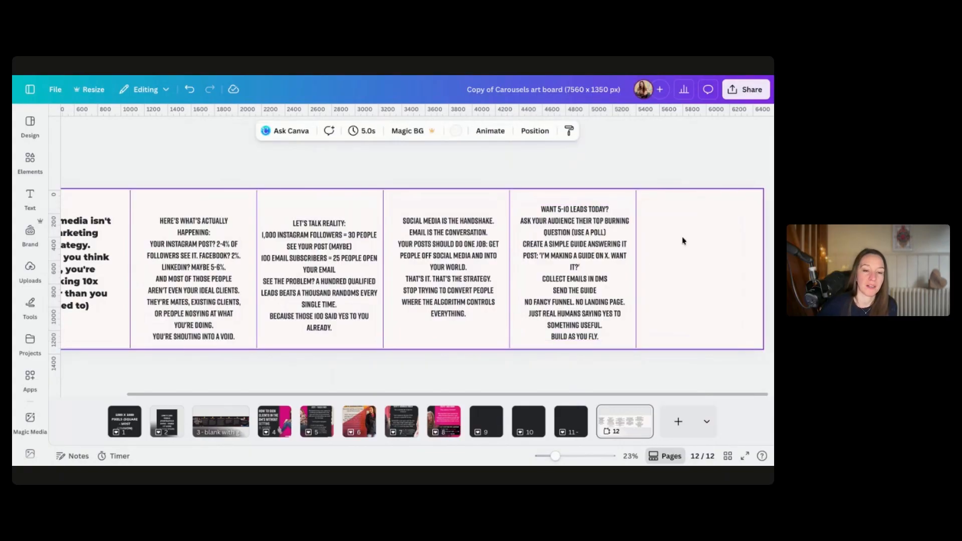
Paste the sixth slide's text and fit its text box inside the sixth slide
{"action": "key", "text": "ctrl+v"}
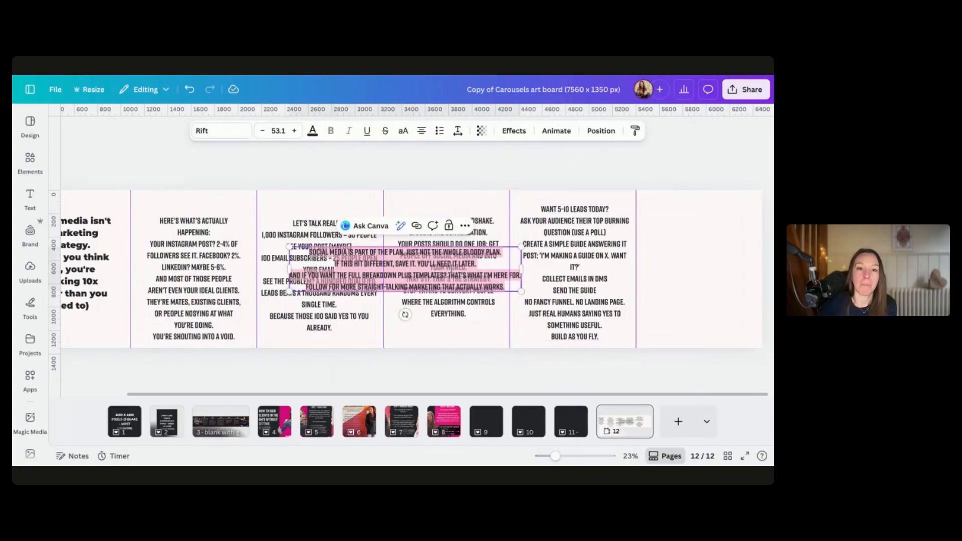
{"action": "left_click_drag", "start_coordinate": [285, 269], "coordinate": [643, 265]}
{"action": "left_click", "coordinate": [371, 166]}
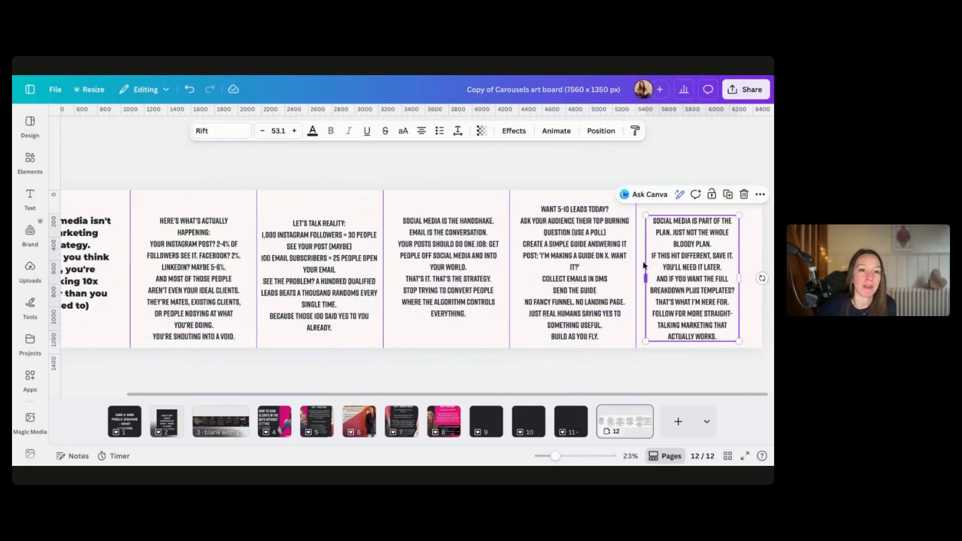
Select all six slide text boxes and change their font to Montserrat Black
{"action": "left_click", "coordinate": [586, 278], "text": "shift"}
{"action": "left_click", "coordinate": [438, 270], "text": "shift"}
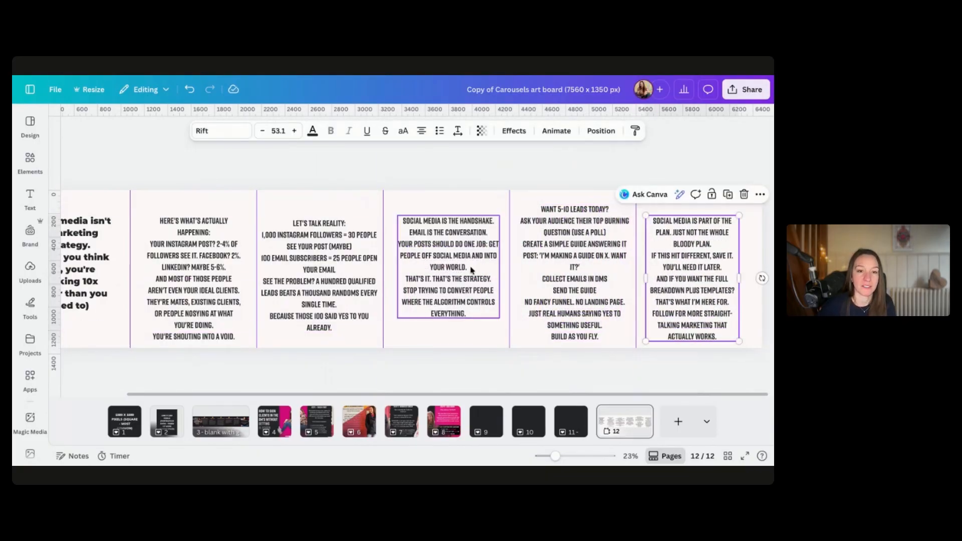
{"action": "left_click", "coordinate": [313, 271], "text": "shift"}
{"action": "left_click", "coordinate": [207, 271], "text": "shift"}
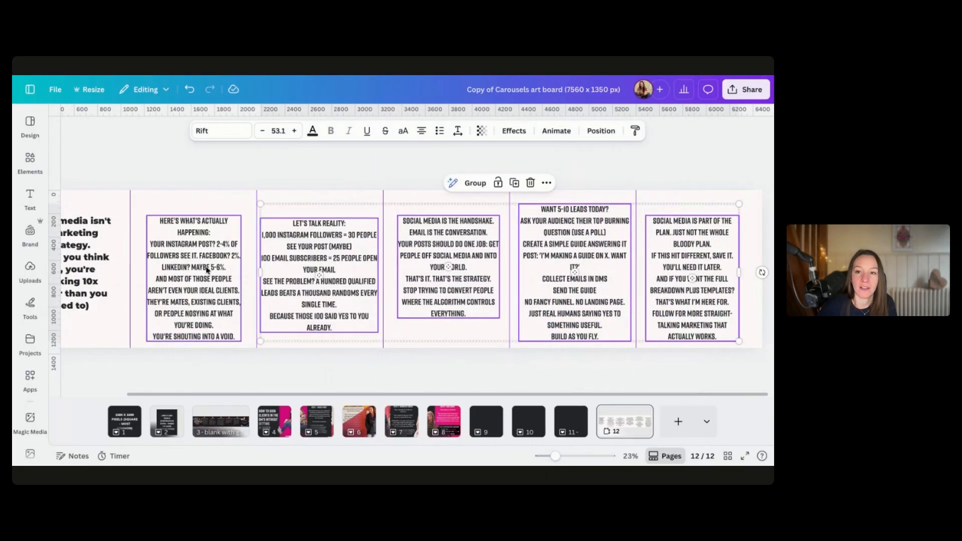
{"action": "left_click", "coordinate": [106, 259], "text": "shift"}
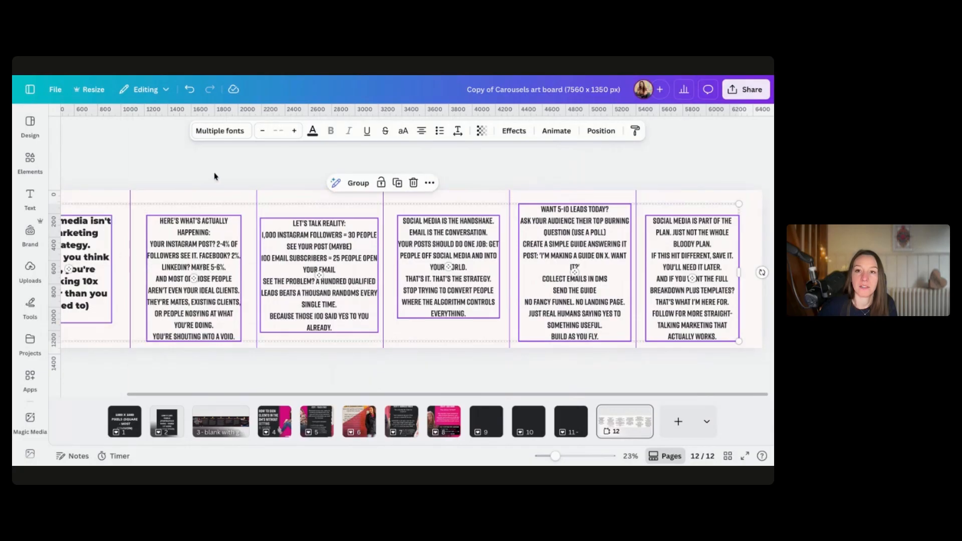
{"action": "left_click", "coordinate": [223, 131]}
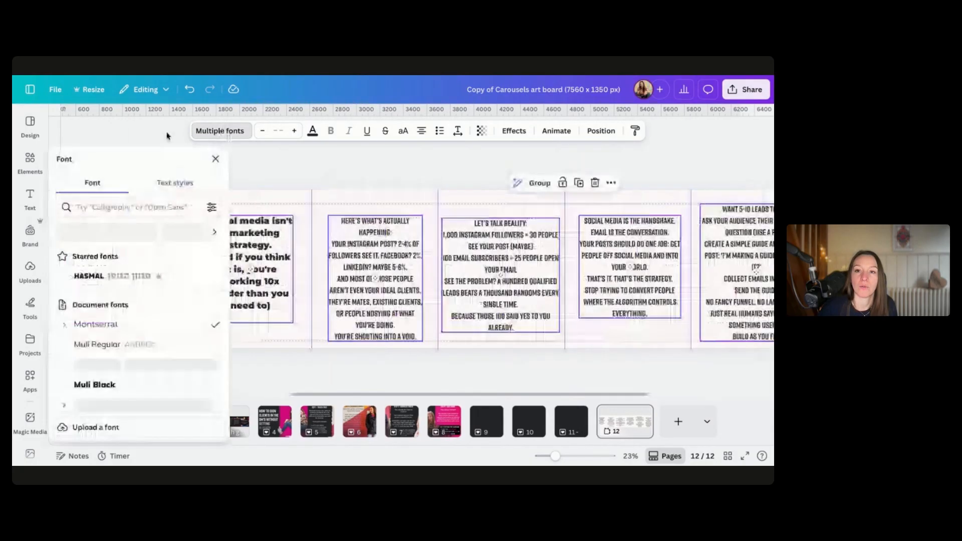
{"action": "left_click", "coordinate": [93, 326]}
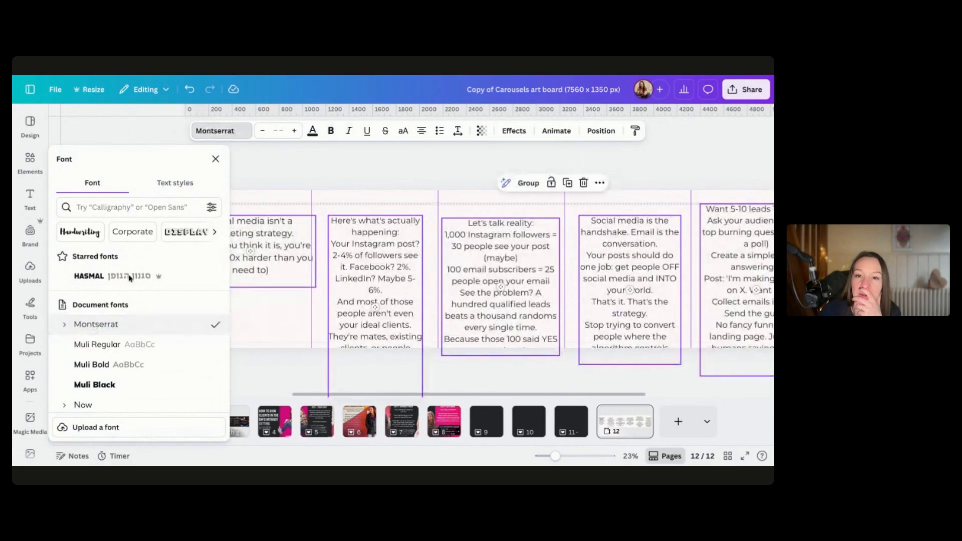
{"action": "left_click", "coordinate": [65, 326]}
{"action": "scroll", "coordinate": [101, 371], "scroll_direction": "down", "scroll_amount": 3}
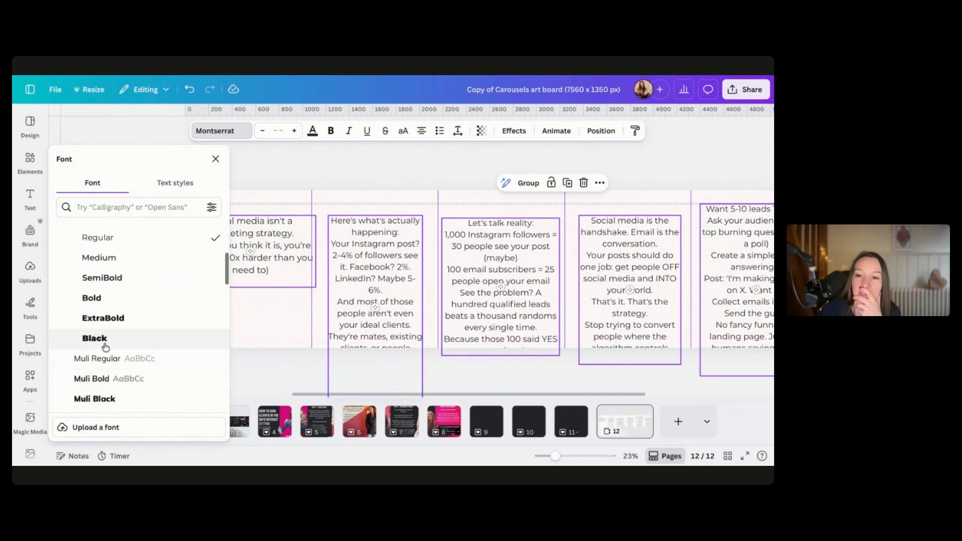
{"action": "left_click", "coordinate": [104, 340]}
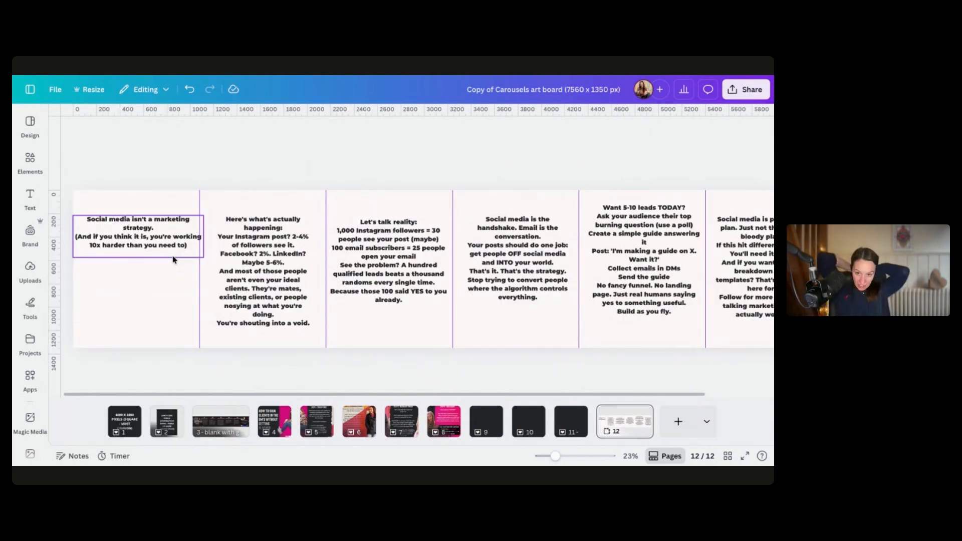
Insert the pink shape from recently used elements and move it over the second slide
{"action": "left_click", "coordinate": [103, 279]}
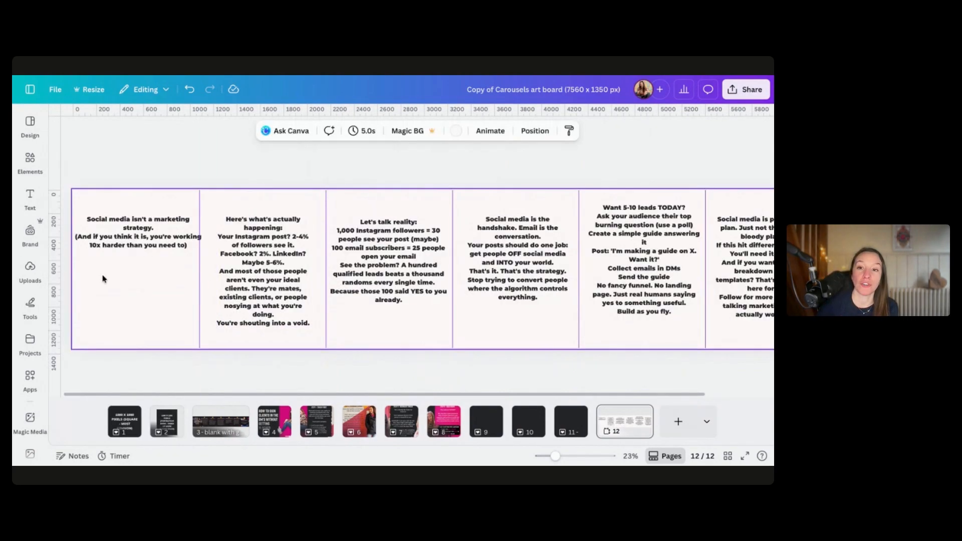
{"action": "mouse_move", "coordinate": [27, 163]}
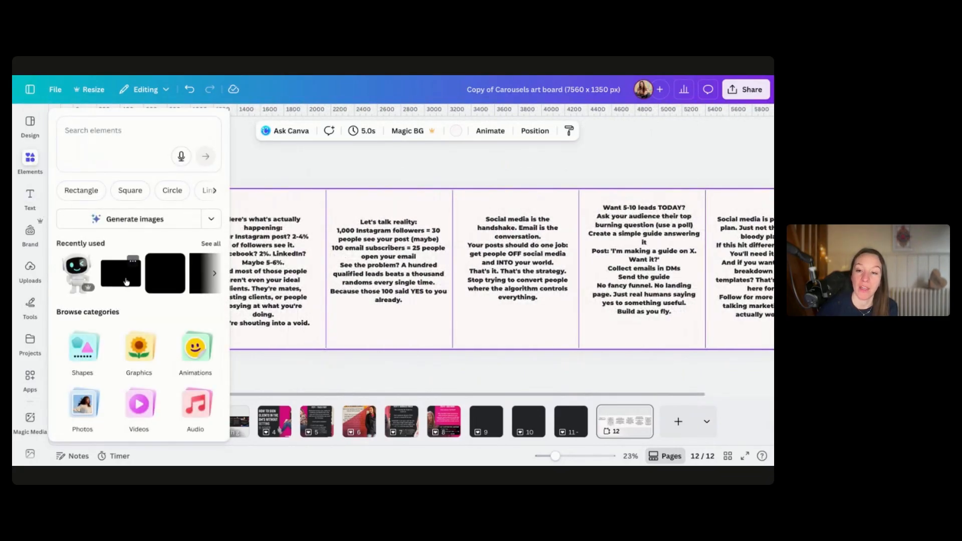
{"action": "left_click", "coordinate": [126, 281]}
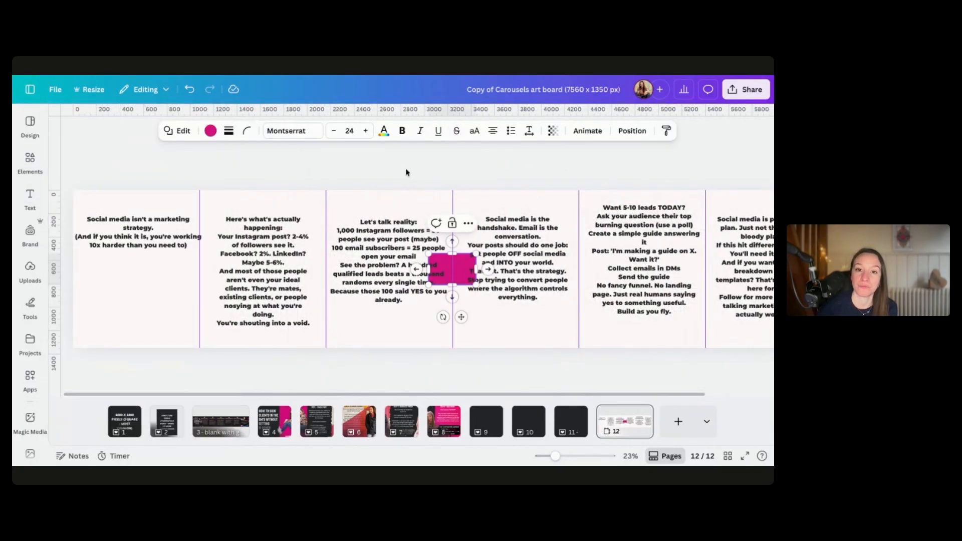
{"action": "left_click", "coordinate": [373, 170]}
{"action": "left_click", "coordinate": [454, 266]}
{"action": "left_click_drag", "start_coordinate": [454, 265], "coordinate": [210, 357]}
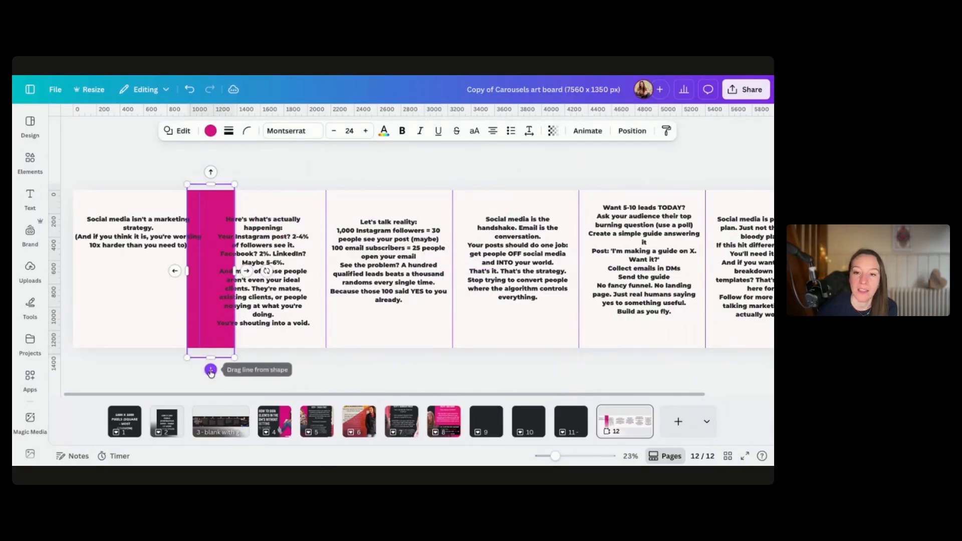
Stretch and rotate the pink shape into a slanted band covering the second slide
{"action": "left_click_drag", "start_coordinate": [267, 271], "coordinate": [264, 257]}
{"action": "left_click_drag", "start_coordinate": [188, 186], "coordinate": [182, 163]}
{"action": "left_click_drag", "start_coordinate": [234, 355], "coordinate": [239, 370]}
{"action": "left_click_drag", "start_coordinate": [230, 261], "coordinate": [331, 246]}
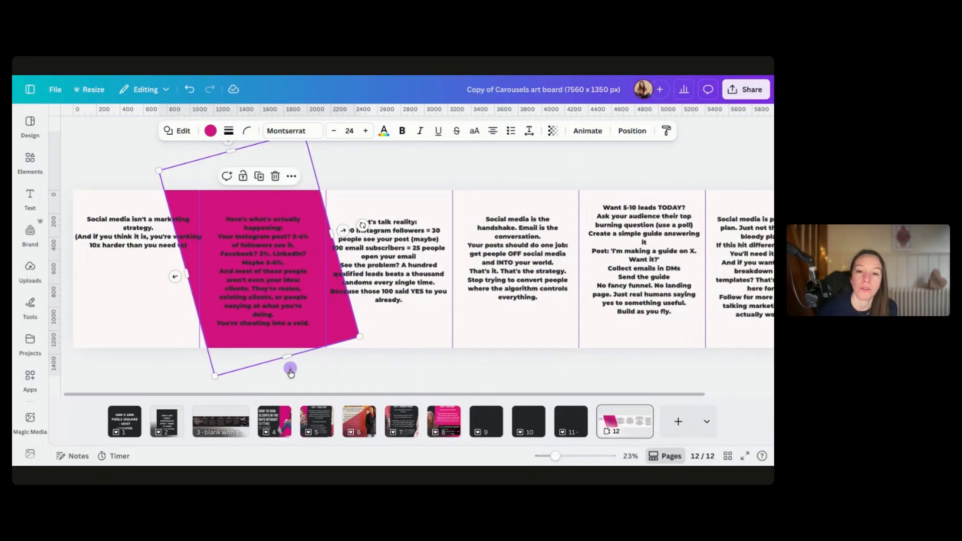
{"action": "left_click_drag", "start_coordinate": [290, 358], "coordinate": [299, 389]}
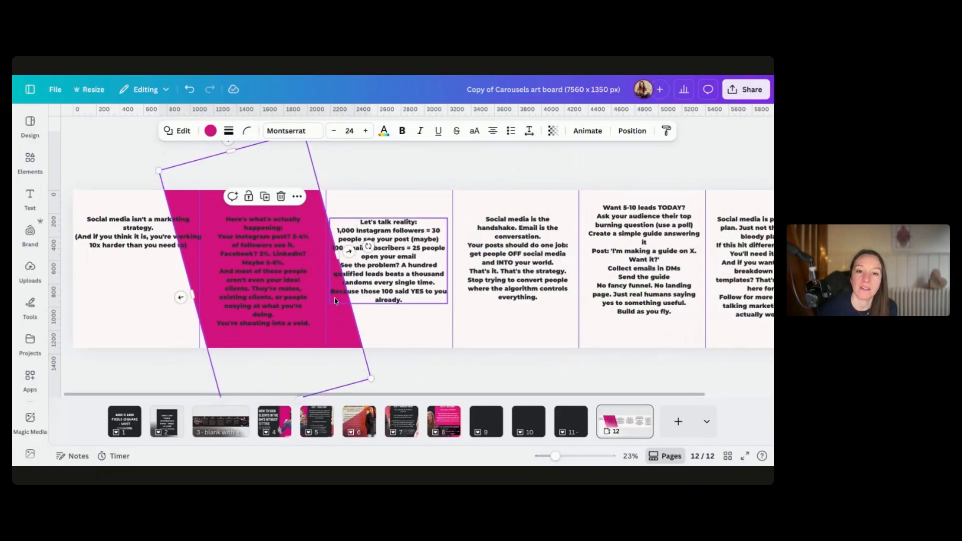
{"action": "left_click_drag", "start_coordinate": [337, 248], "coordinate": [326, 253]}
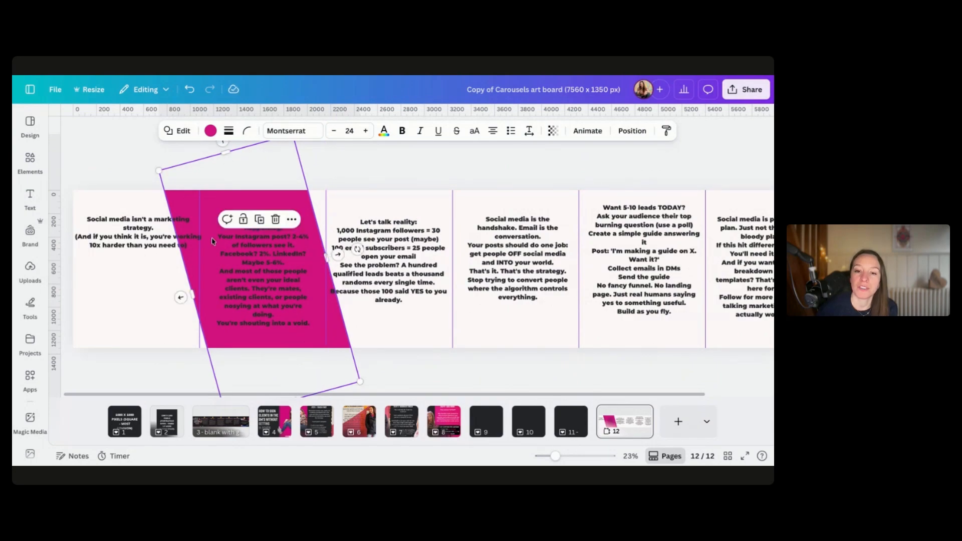
{"action": "left_click", "coordinate": [393, 364]}
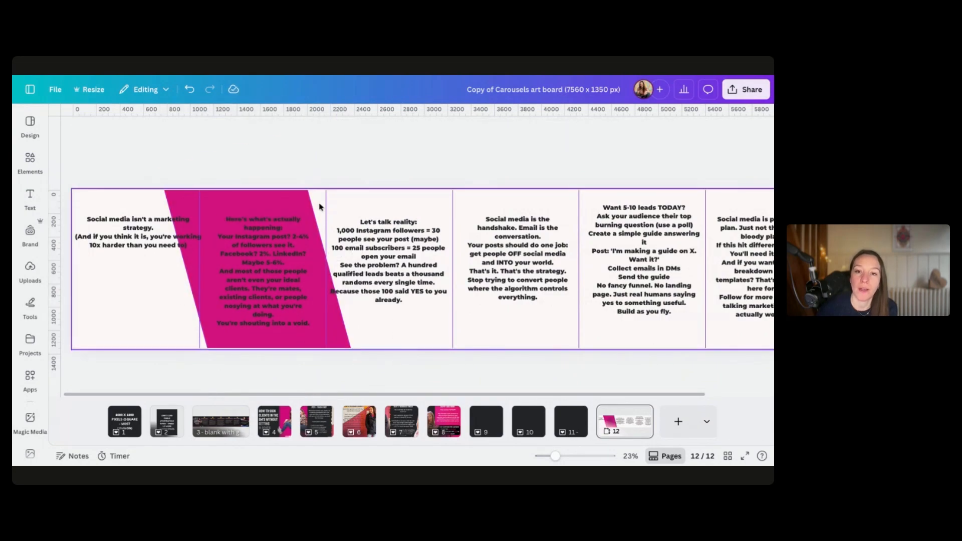
Adjust the slanted pink band's position and tilt so it spans the second slide's full height
{"action": "left_click", "coordinate": [332, 291]}
{"action": "left_click", "coordinate": [332, 320]}
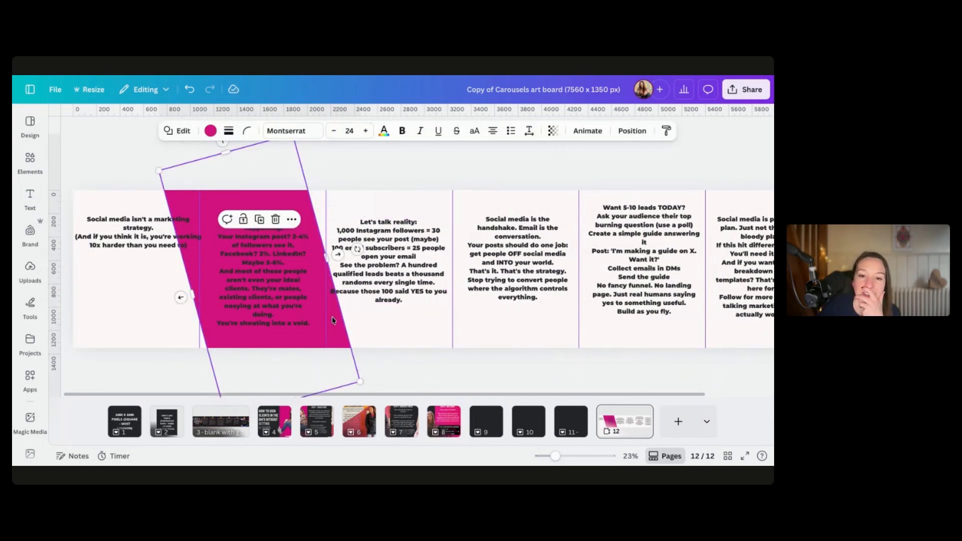
{"action": "scroll", "coordinate": [334, 344], "scroll_direction": "down", "scroll_amount": 3}
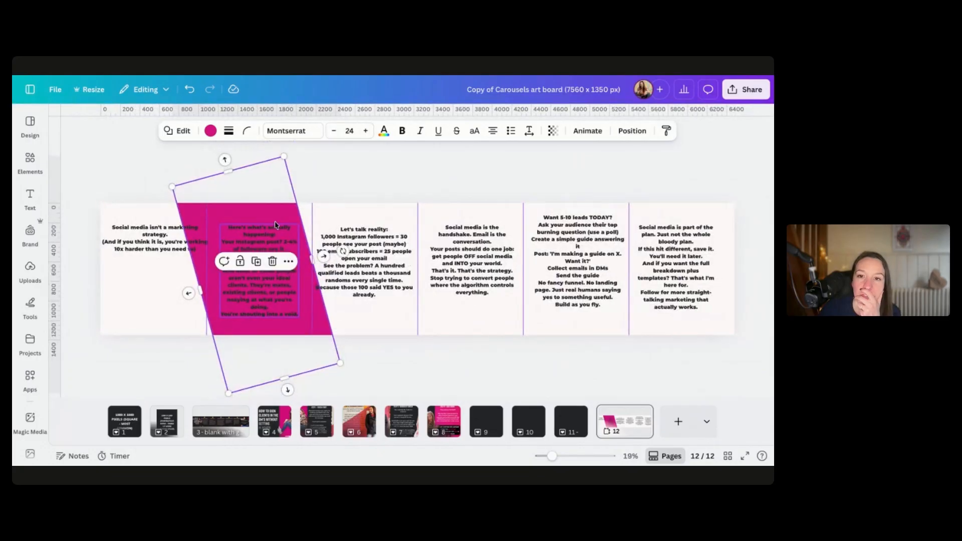
{"action": "left_click_drag", "start_coordinate": [343, 251], "coordinate": [346, 266]}
{"action": "left_click", "coordinate": [360, 356]}
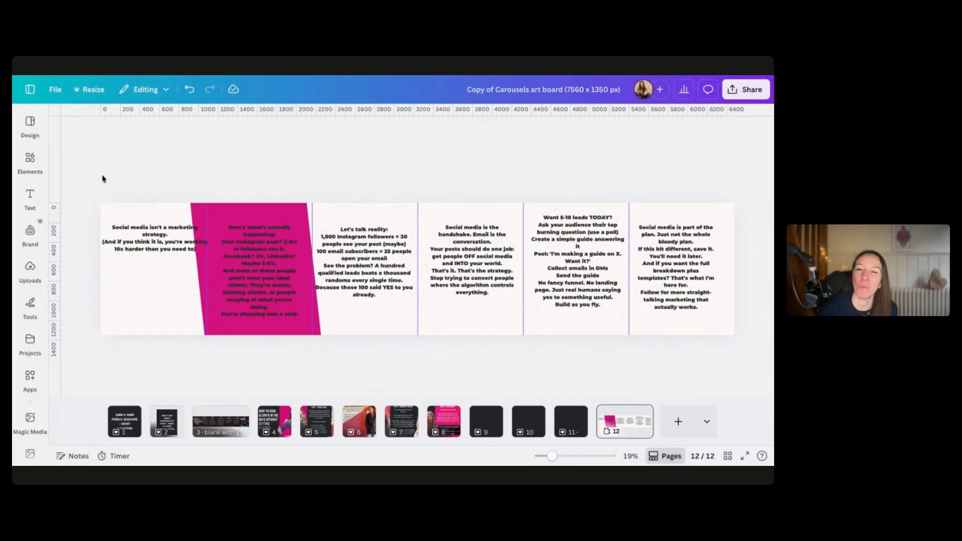
Try a white colour on the second slide's text, then set it back to black
{"action": "left_click", "coordinate": [257, 264]}
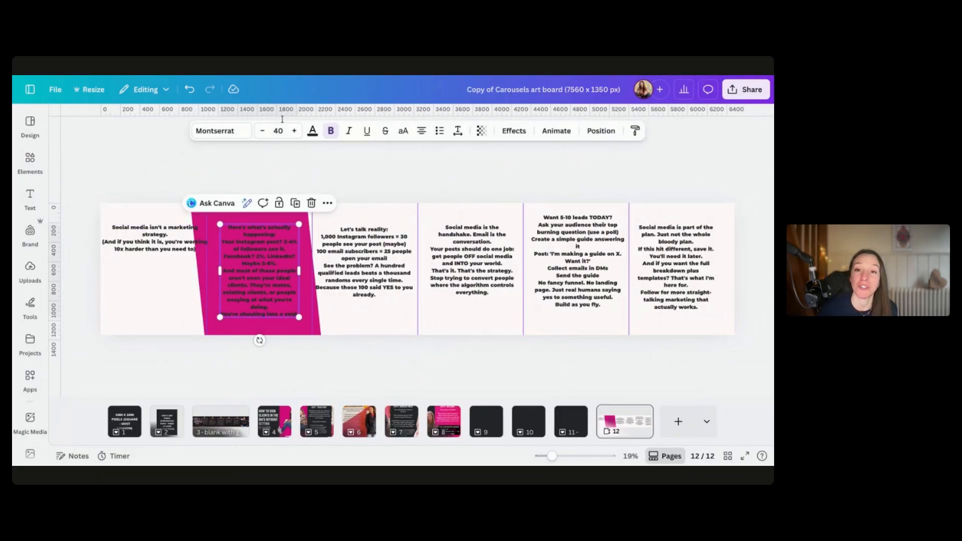
{"action": "left_click", "coordinate": [312, 131]}
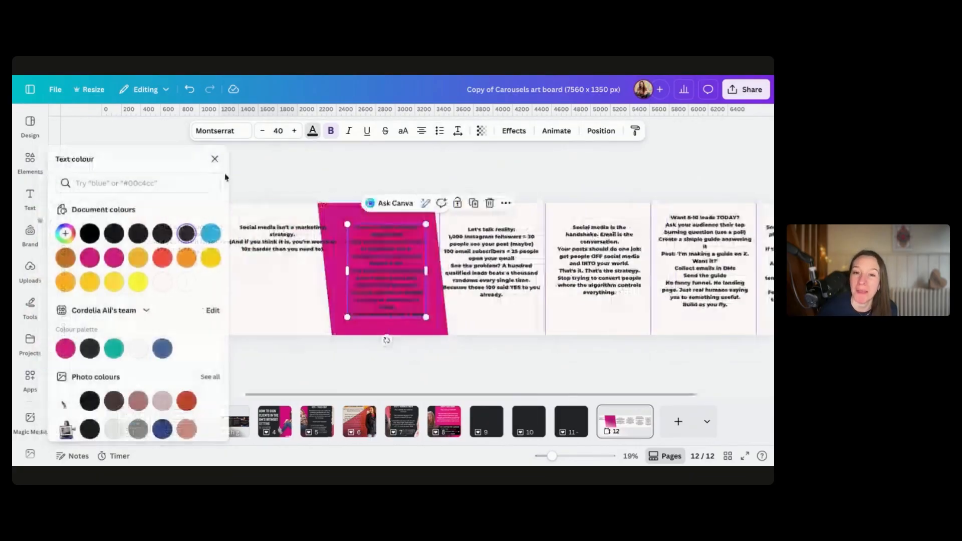
{"action": "left_click", "coordinate": [139, 349]}
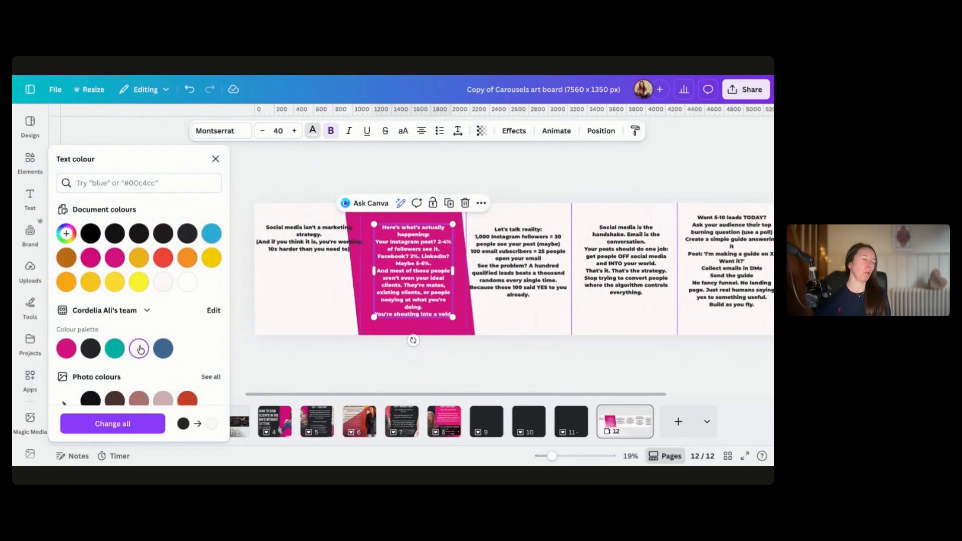
{"action": "left_click", "coordinate": [90, 348]}
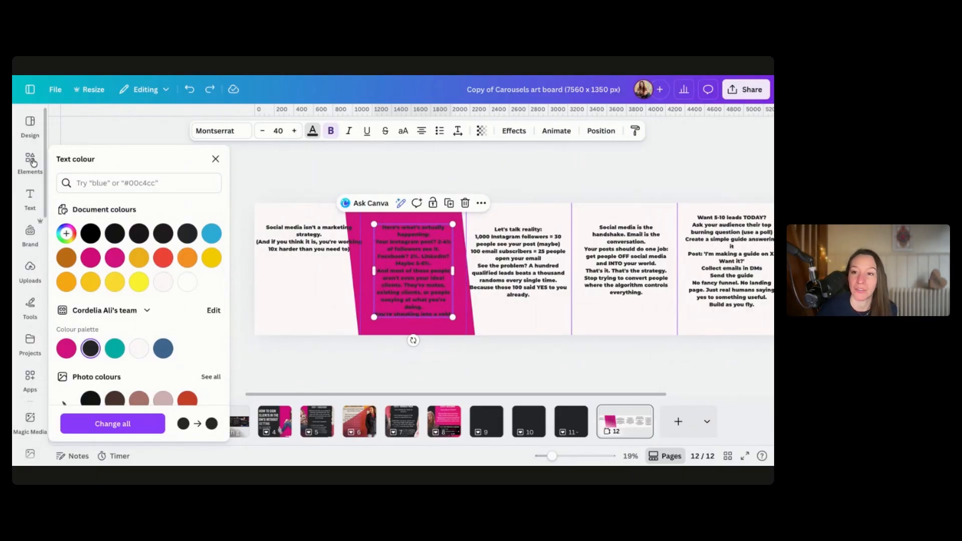
Add a white-filled shape over the pink band and resize it to frame the second slide's text
{"action": "left_click", "coordinate": [30, 159]}
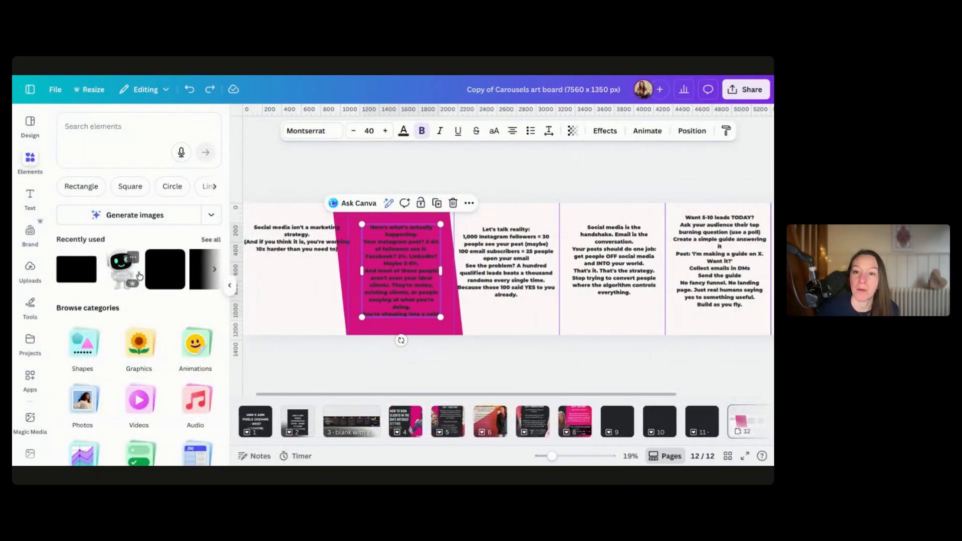
{"action": "left_click", "coordinate": [71, 275]}
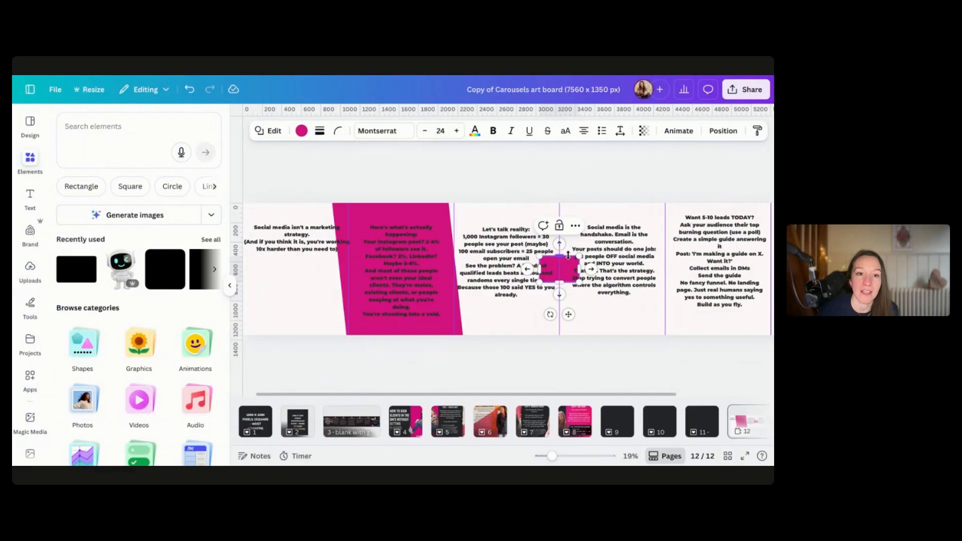
{"action": "left_click_drag", "start_coordinate": [537, 313], "coordinate": [356, 269]}
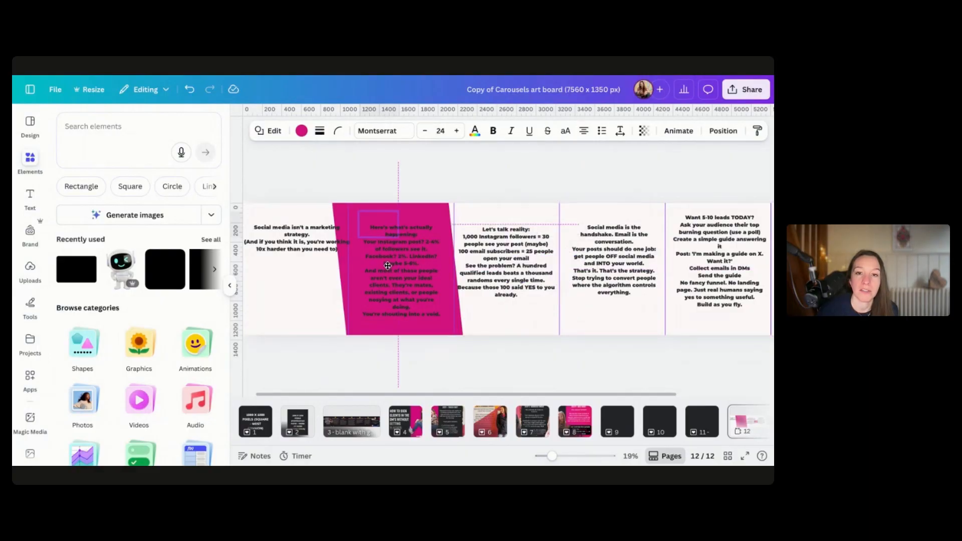
{"action": "left_click", "coordinate": [301, 130]}
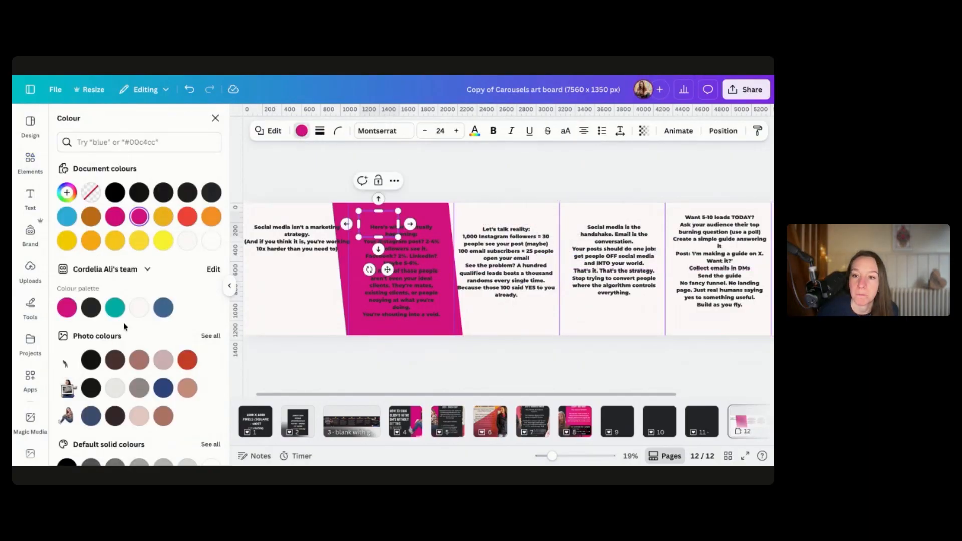
{"action": "left_click", "coordinate": [138, 307]}
{"action": "left_click_drag", "start_coordinate": [378, 237], "coordinate": [379, 326]}
{"action": "left_click_drag", "start_coordinate": [398, 269], "coordinate": [448, 270]}
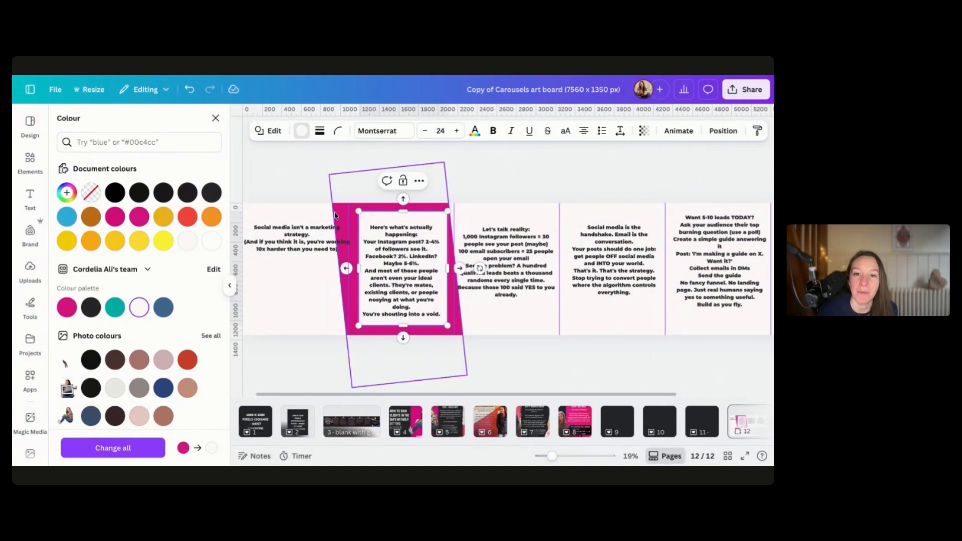
{"action": "left_click_drag", "start_coordinate": [358, 268], "coordinate": [401, 254]}
{"action": "left_click", "coordinate": [286, 169]}
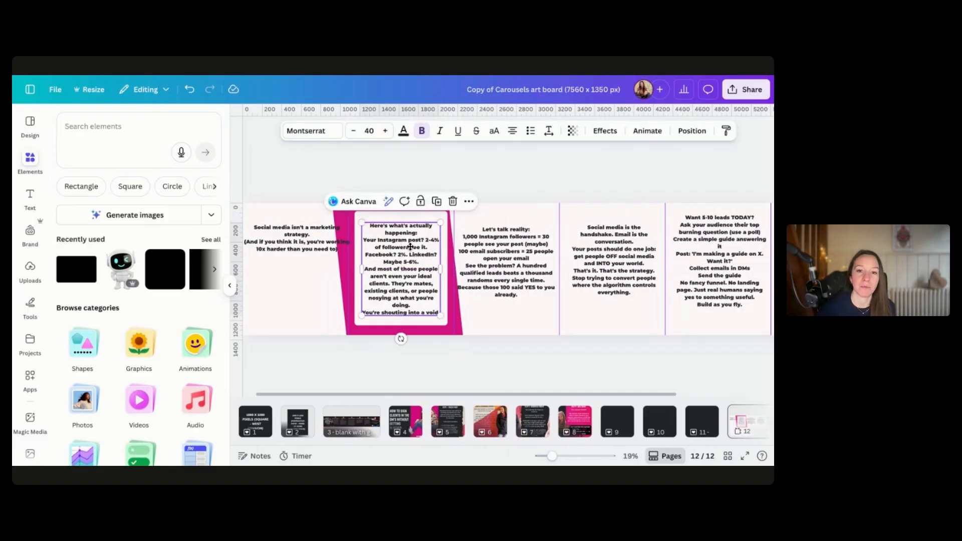
Give the white box a dashed border with a stroke weight of 10
{"action": "left_click", "coordinate": [382, 217]}
{"action": "left_click", "coordinate": [319, 131]}
{"action": "left_click", "coordinate": [320, 161]}
{"action": "left_click_drag", "start_coordinate": [259, 199], "coordinate": [265, 202]}
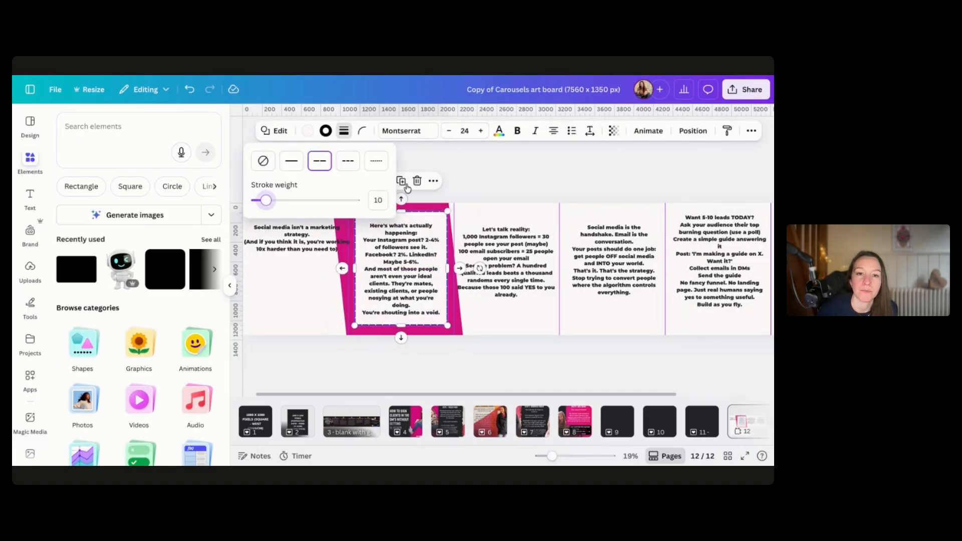
{"action": "left_click", "coordinate": [491, 178]}
{"action": "left_click", "coordinate": [495, 179]}
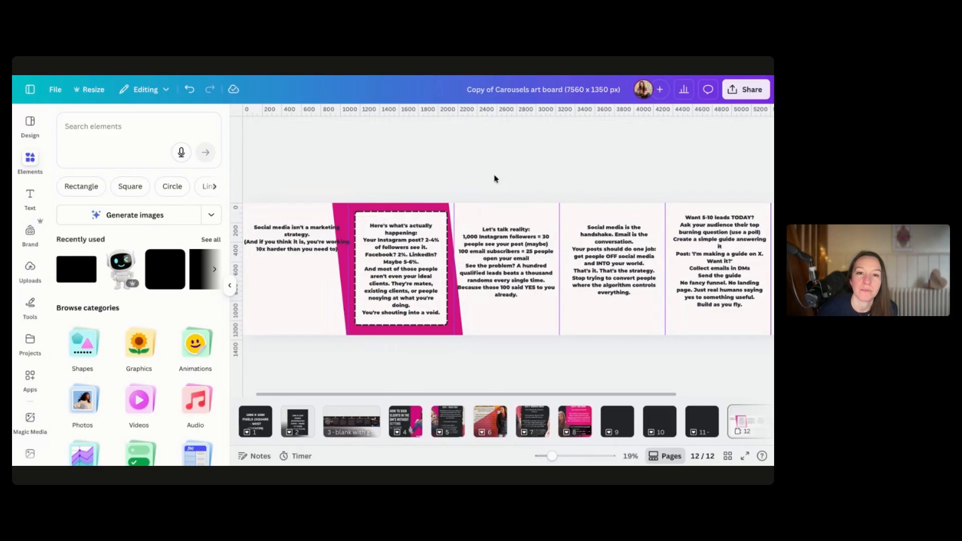
Search elements for "black backgrounds" and place a dark texture photo resized to fill the third slide
{"action": "left_click", "coordinate": [370, 282]}
{"action": "left_click", "coordinate": [301, 242]}
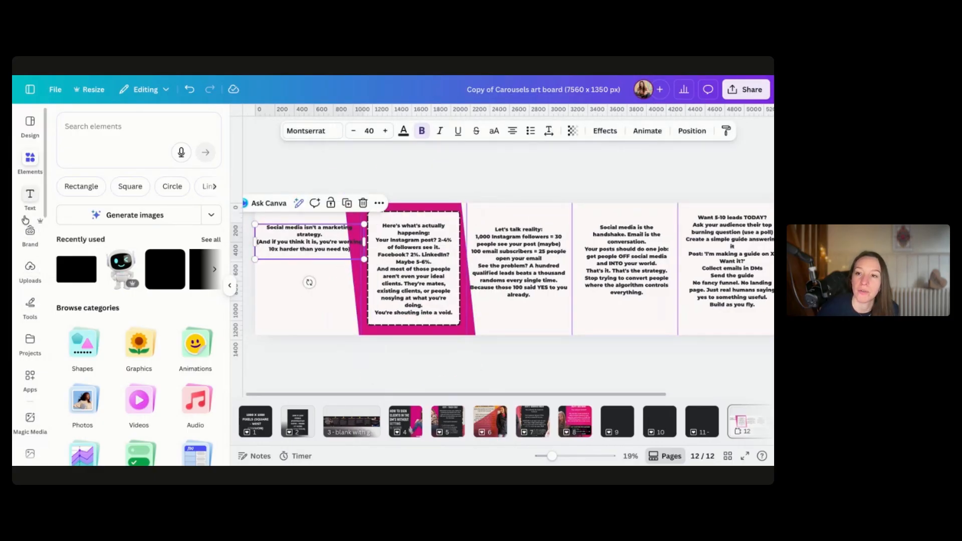
{"action": "left_click", "coordinate": [92, 129]}
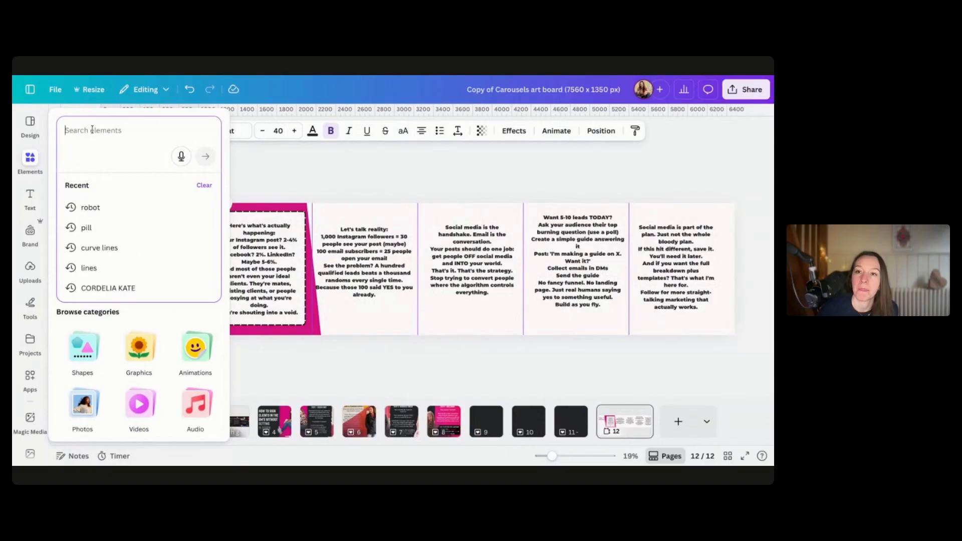
{"action": "type", "text": "p"}
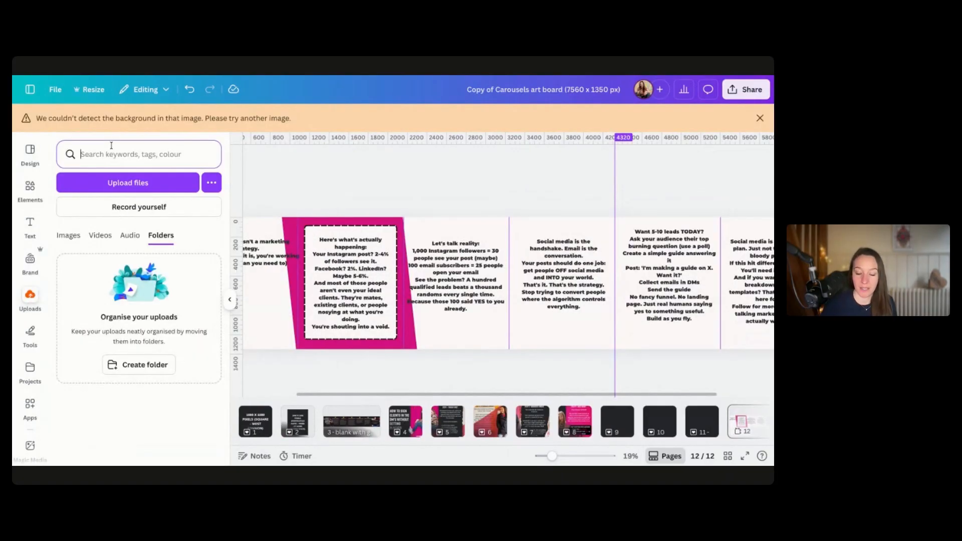
{"action": "type", "text": "black back"}
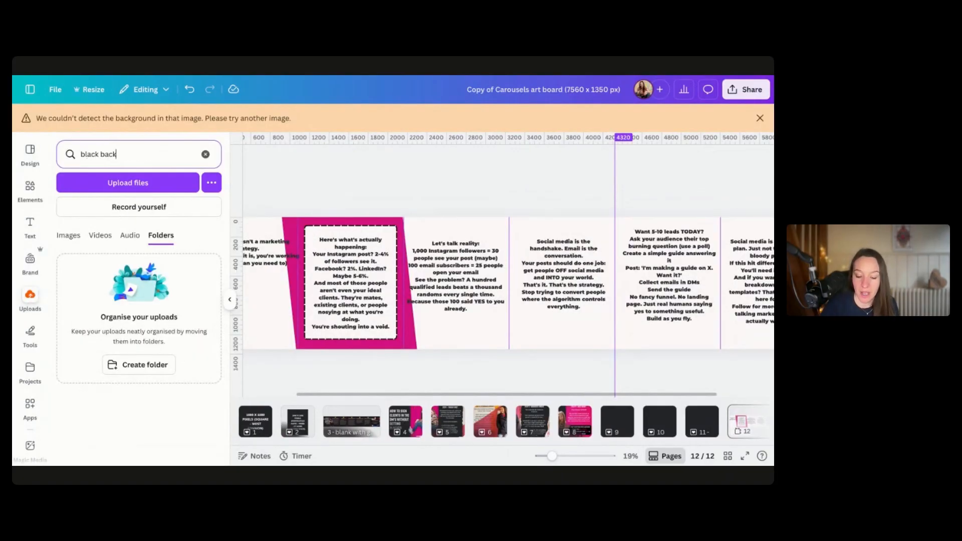
{"action": "type", "text": "grounds"}
{"action": "key", "text": "Return"}
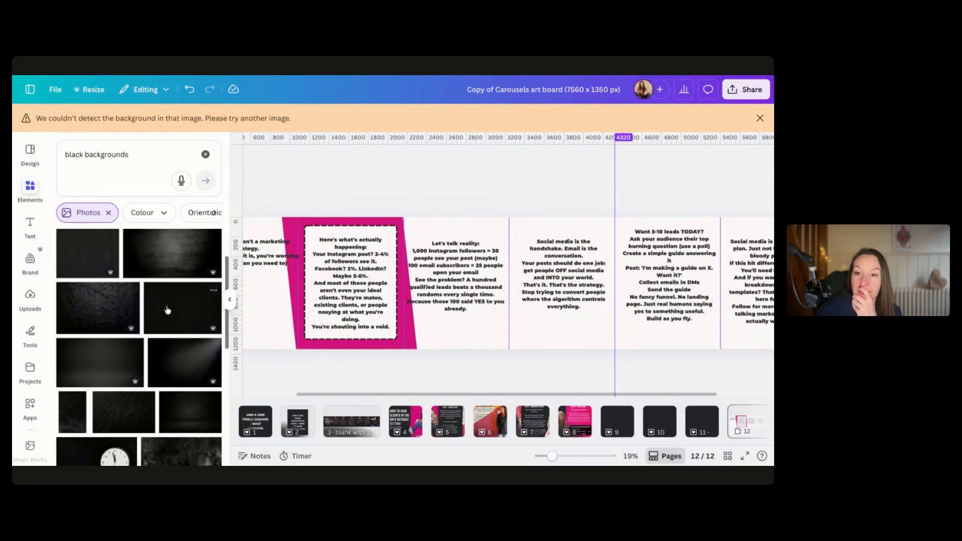
{"action": "left_click_drag", "start_coordinate": [159, 266], "coordinate": [368, 211]}
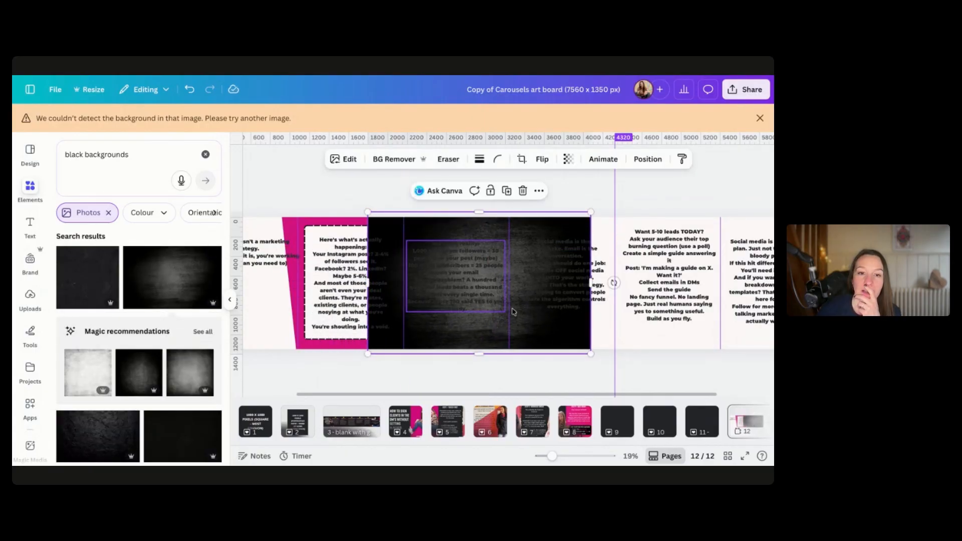
{"action": "left_click_drag", "start_coordinate": [576, 339], "coordinate": [552, 339]}
{"action": "left_click_drag", "start_coordinate": [567, 283], "coordinate": [517, 284]}
{"action": "left_click_drag", "start_coordinate": [345, 284], "coordinate": [397, 283]}
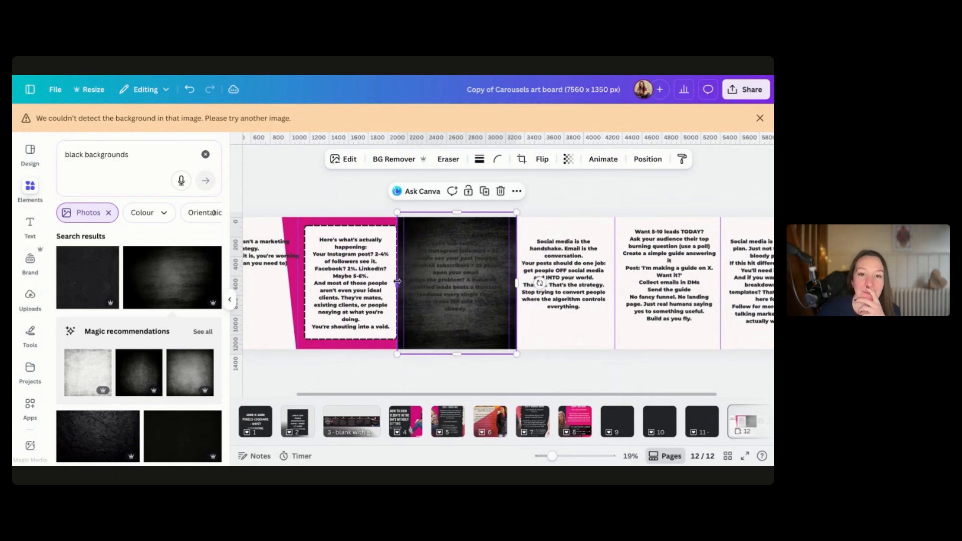
Reorder the layers so the black background sits behind the third slide's text
{"action": "left_click", "coordinate": [646, 159]}
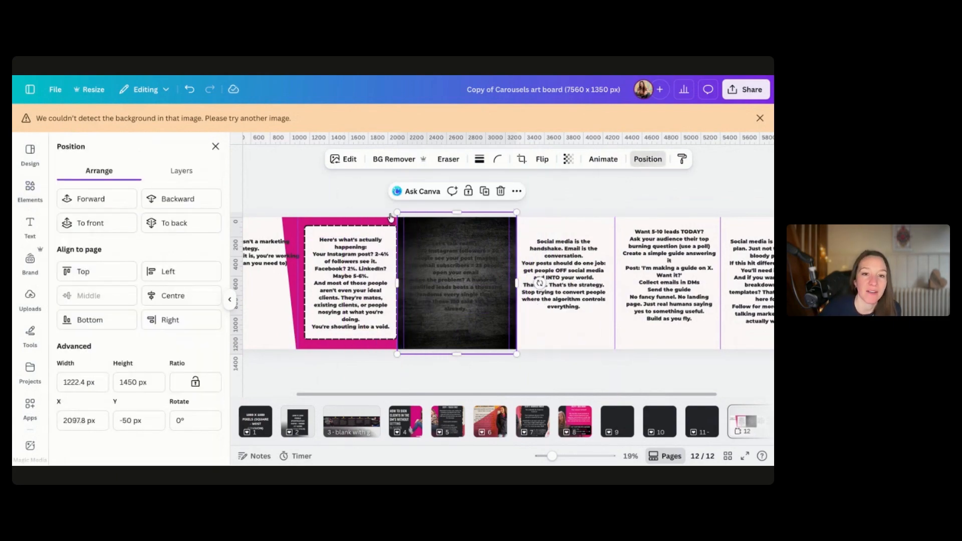
{"action": "left_click", "coordinate": [180, 169]}
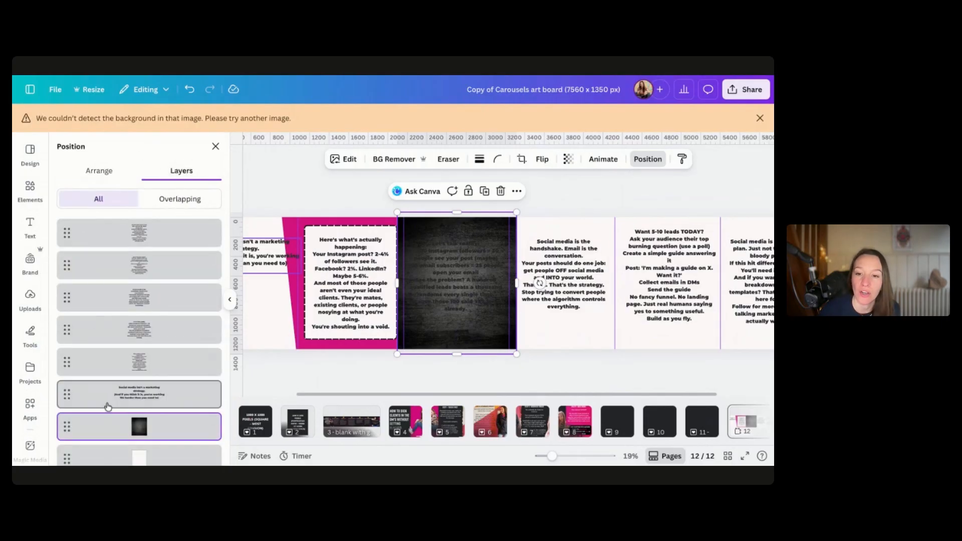
{"action": "scroll", "coordinate": [113, 425], "scroll_direction": "down", "scroll_amount": 2}
{"action": "left_click_drag", "start_coordinate": [128, 348], "coordinate": [127, 430]}
{"action": "left_click", "coordinate": [322, 390]}
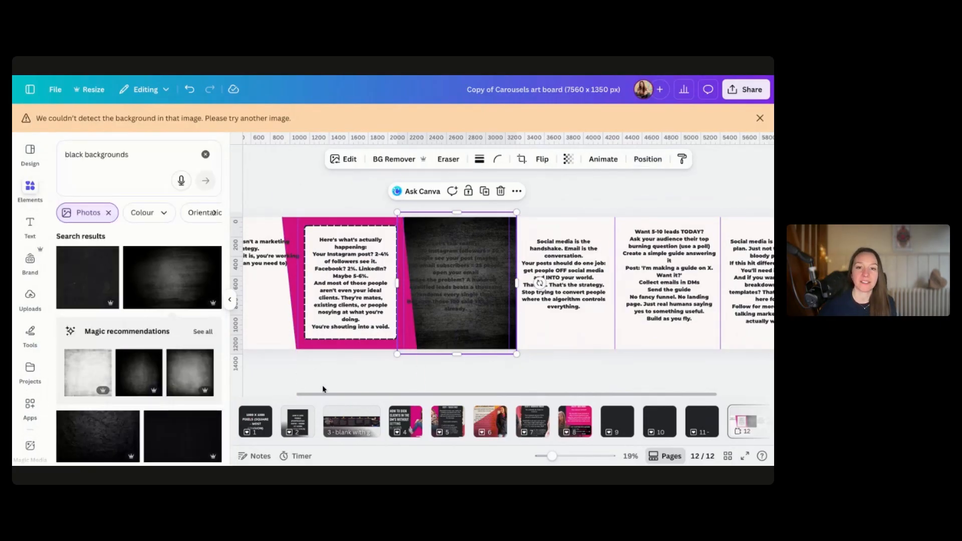
{"action": "left_click", "coordinate": [323, 389]}
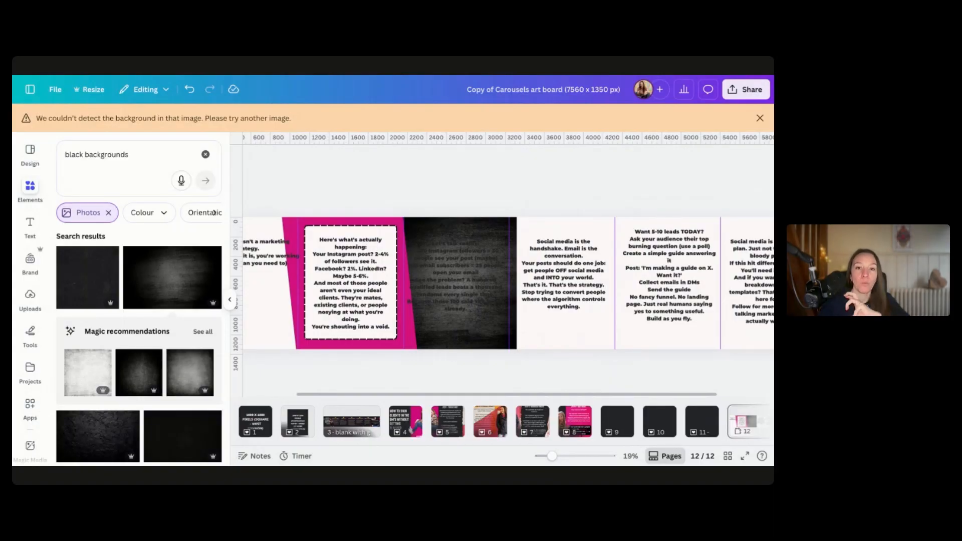
{"action": "left_click", "coordinate": [499, 334]}
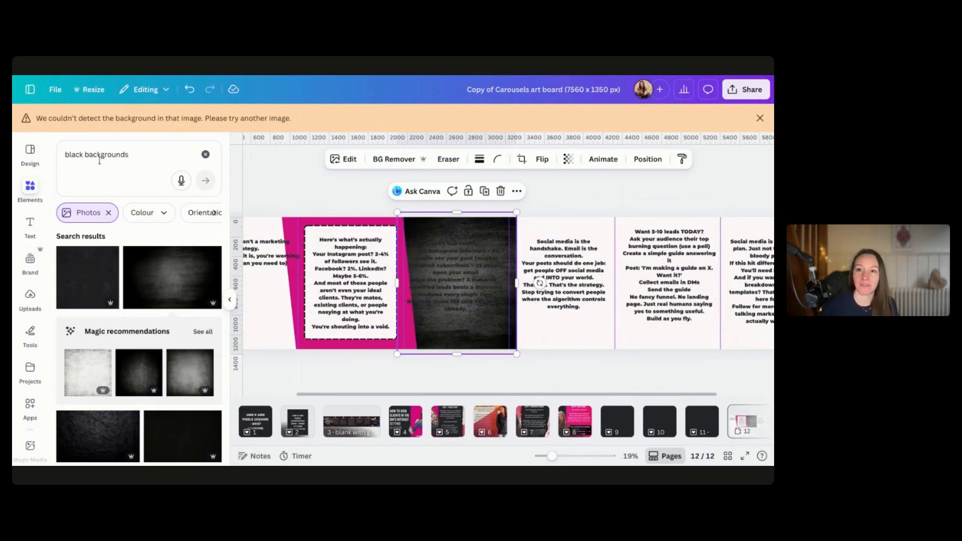
Search for "swirls" and place a yellow swirl graphic across the bottom edge of the third slide
{"action": "left_click", "coordinate": [98, 151]}
{"action": "key", "text": "ctrl+a"}
{"action": "type", "text": "swi"}
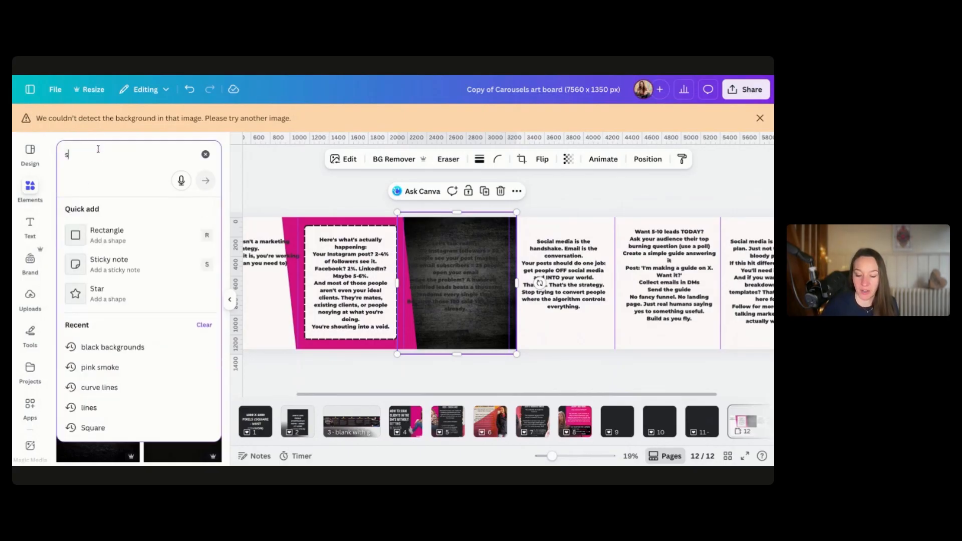
{"action": "type", "text": "ls"}
{"action": "key", "text": "Return"}
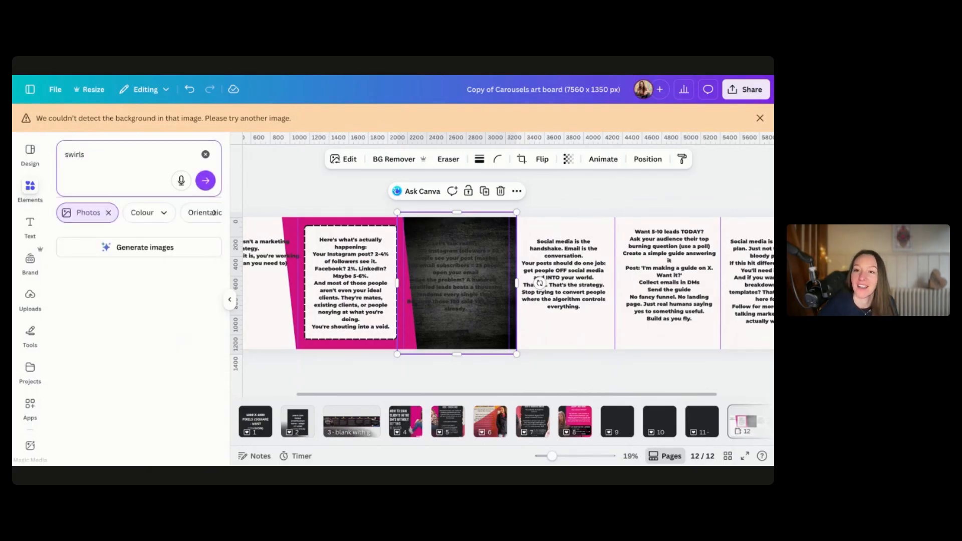
{"action": "left_click", "coordinate": [200, 274]}
{"action": "left_click_drag", "start_coordinate": [583, 231], "coordinate": [511, 284]}
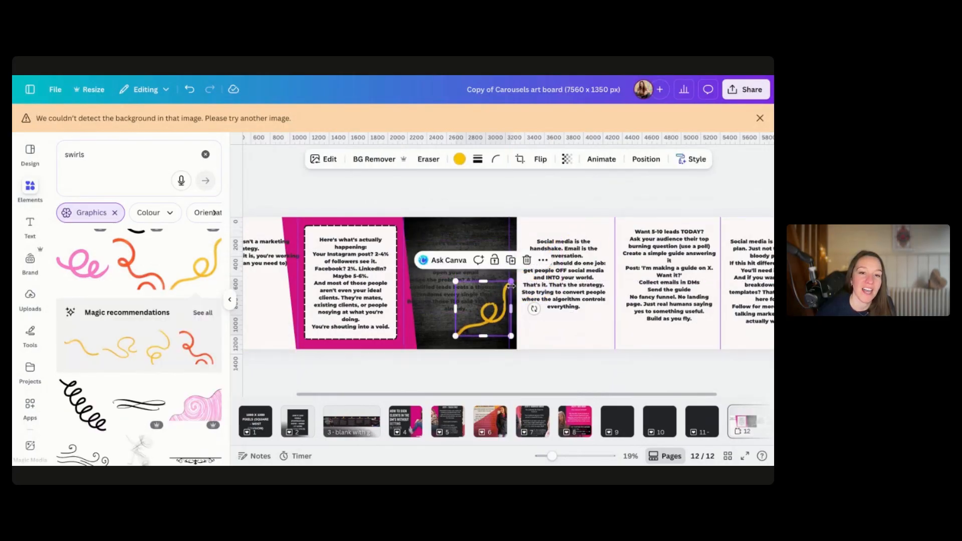
{"action": "left_click_drag", "start_coordinate": [489, 329], "coordinate": [523, 345]}
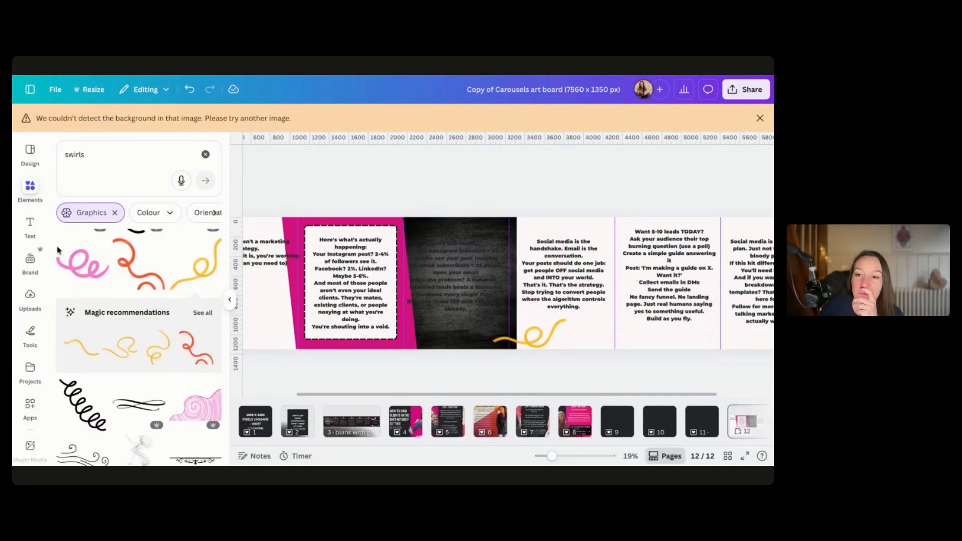
Browse the uploads and the personal photo collection for a suitable photo of the presenter
{"action": "left_click", "coordinate": [30, 297]}
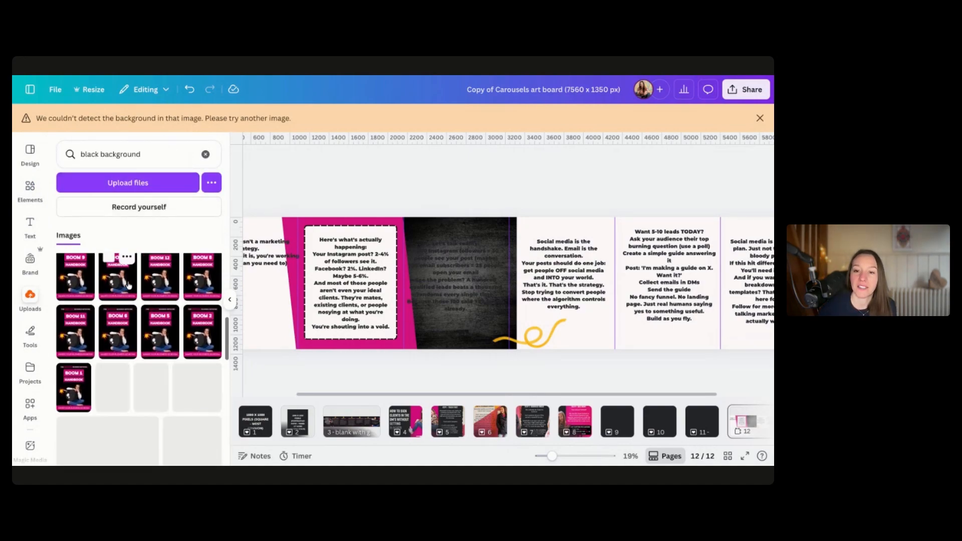
{"action": "left_click", "coordinate": [114, 155]}
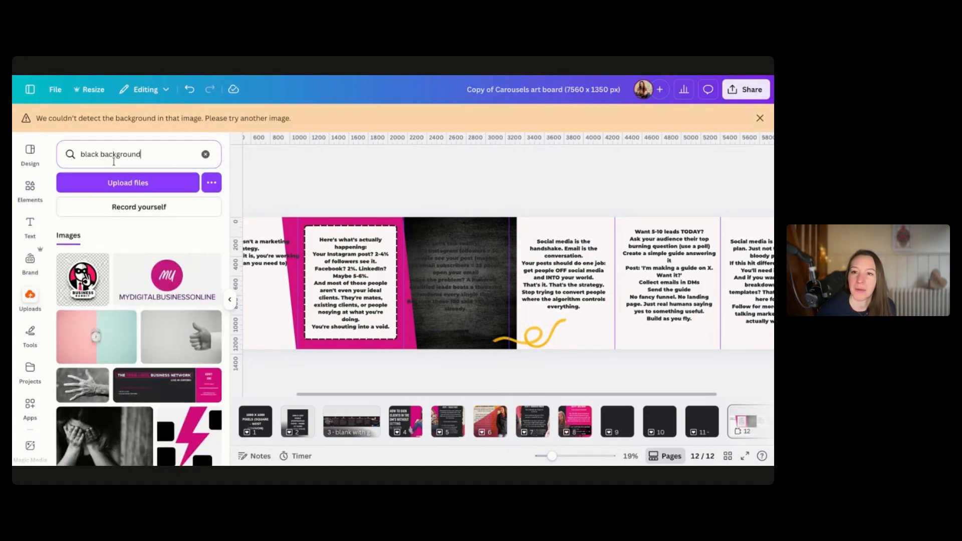
{"action": "key", "text": "BackSpace"}
{"action": "scroll", "coordinate": [144, 371], "scroll_direction": "down", "scroll_amount": 5}
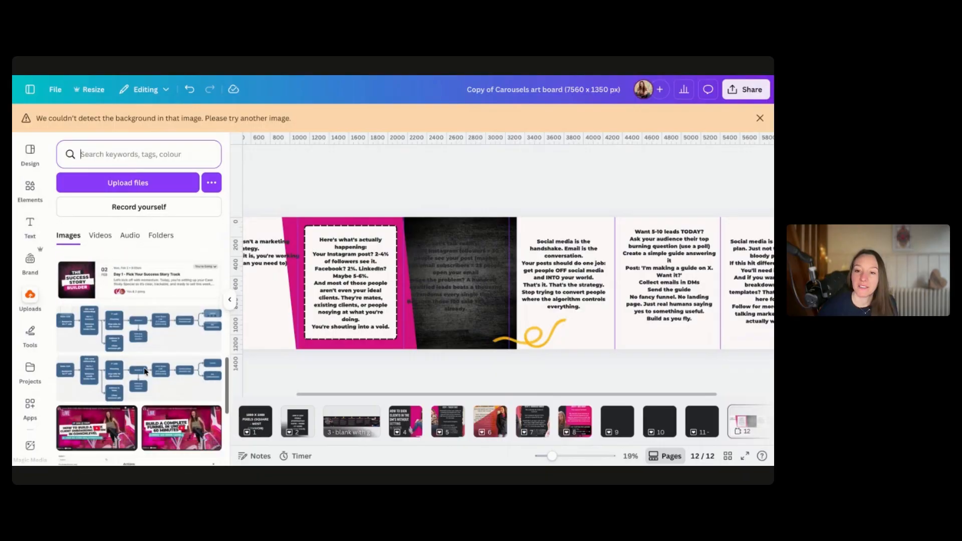
{"action": "scroll", "coordinate": [145, 372], "scroll_direction": "down", "scroll_amount": 10}
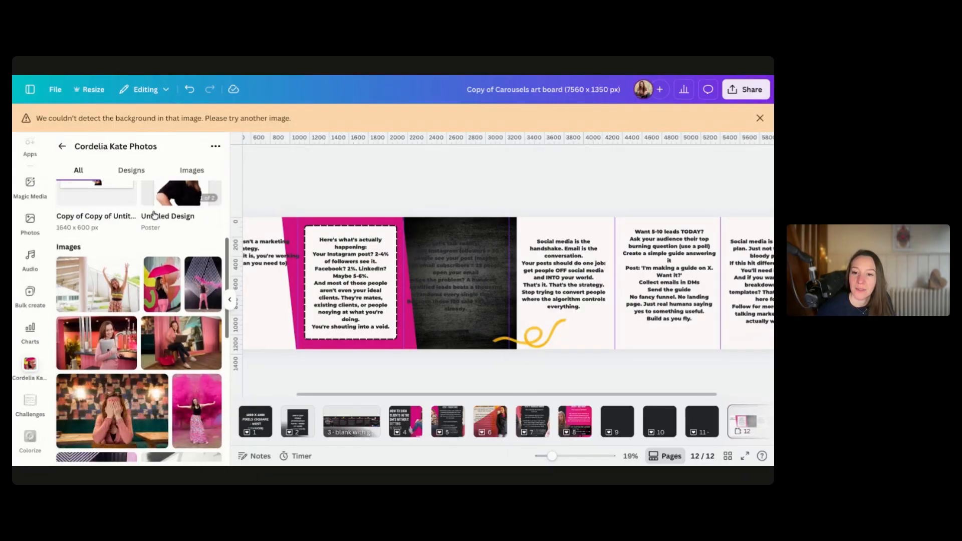
{"action": "scroll", "coordinate": [154, 215], "scroll_direction": "down", "scroll_amount": 3}
{"action": "scroll", "coordinate": [154, 215], "scroll_direction": "up", "scroll_amount": 1}
{"action": "scroll", "coordinate": [154, 215], "scroll_direction": "down", "scroll_amount": 1}
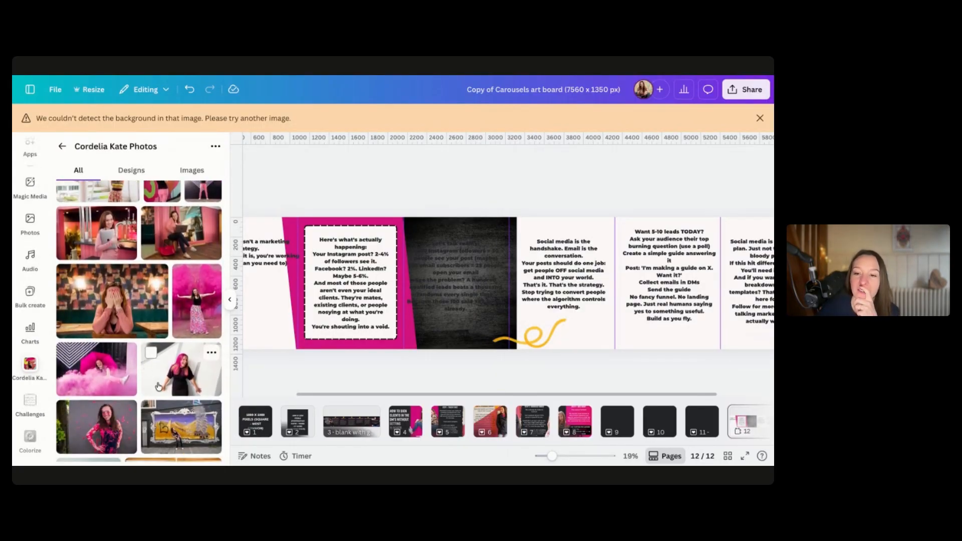
Add a presenter photo, remove its background, and place it at the lower part of the first slide
{"action": "left_click", "coordinate": [180, 381]}
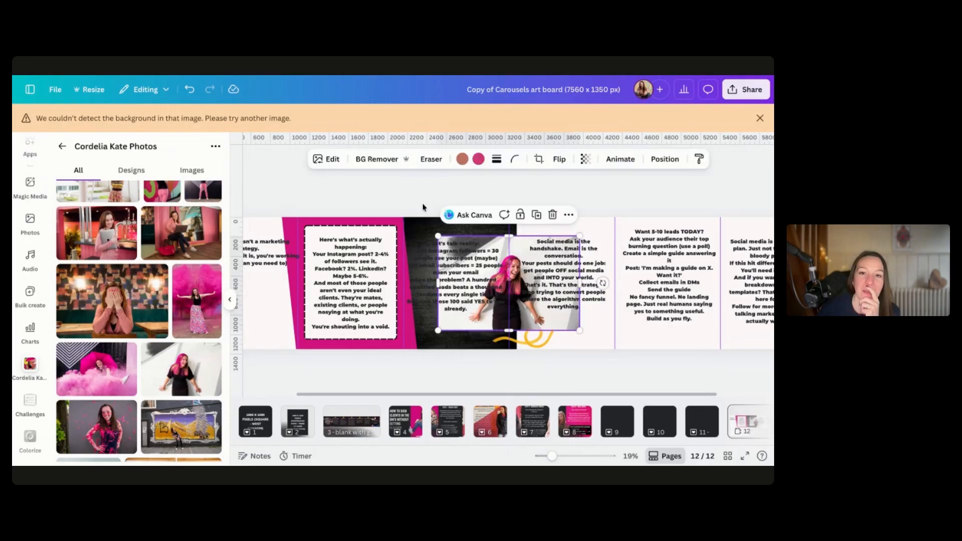
{"action": "left_click", "coordinate": [367, 159]}
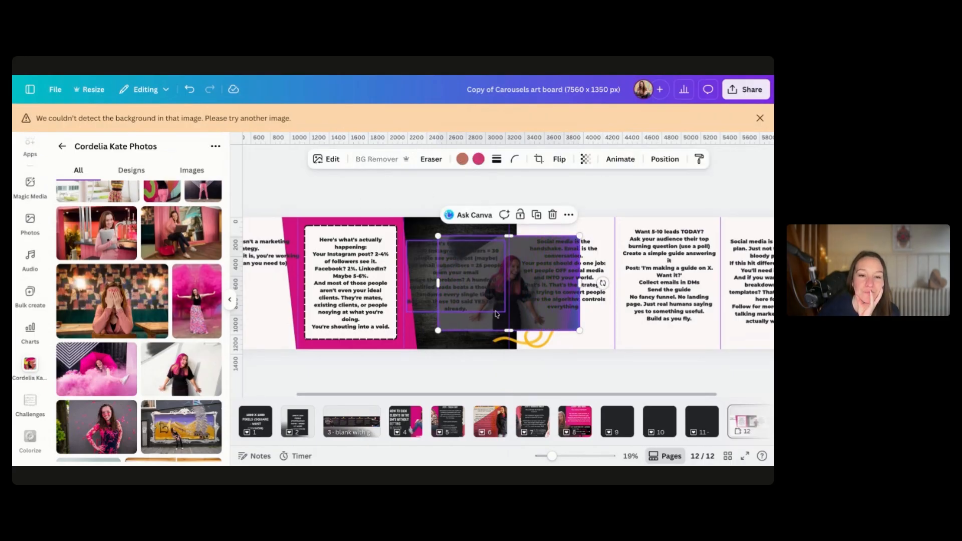
{"action": "left_click_drag", "start_coordinate": [521, 300], "coordinate": [278, 337]}
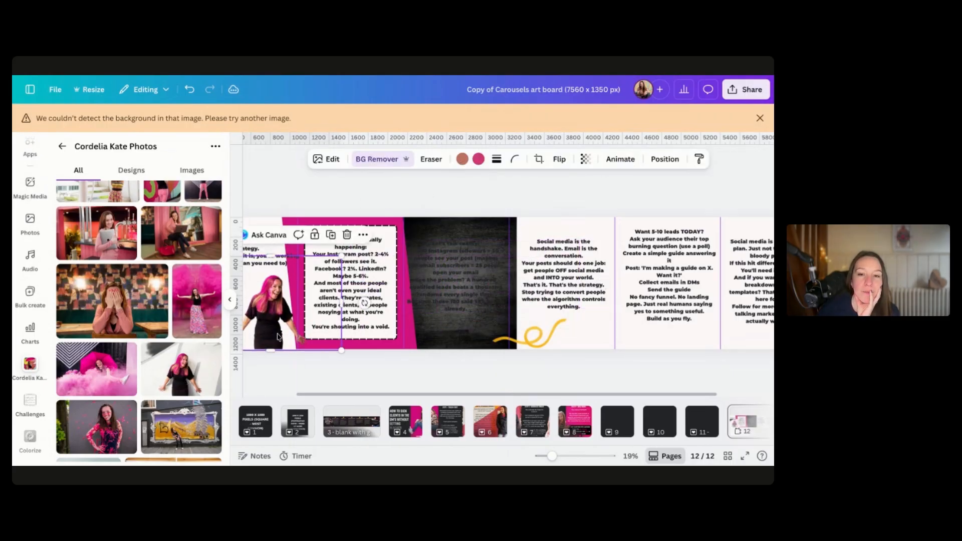
{"action": "left_click", "coordinate": [280, 200]}
{"action": "left_click_drag", "start_coordinate": [276, 315], "coordinate": [270, 311]}
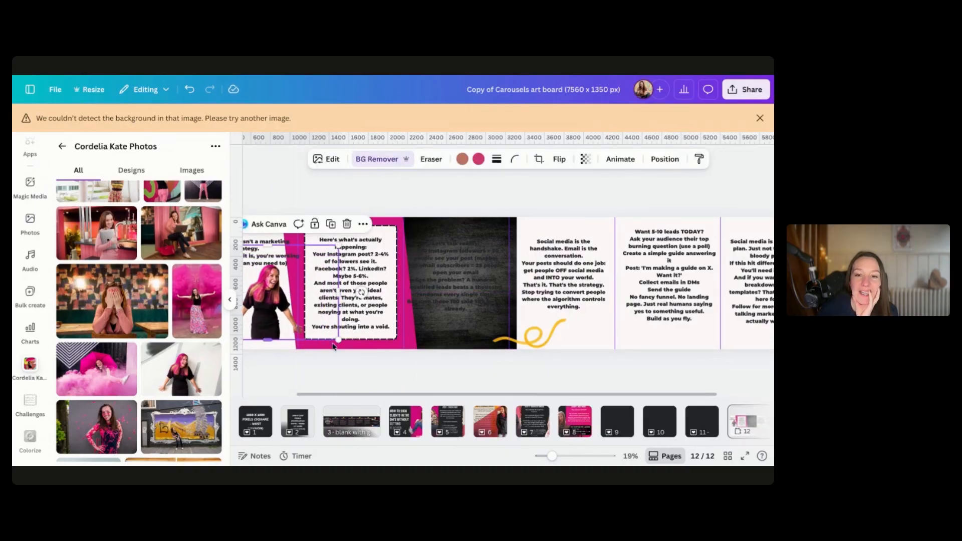
{"action": "mouse_move", "coordinate": [338, 340]}
{"action": "left_mouse_down"}
{"action": "mouse_move", "coordinate": [359, 349]}
{"action": "mouse_move", "coordinate": [351, 346]}
{"action": "left_mouse_up"}
{"action": "left_click", "coordinate": [279, 370]}
{"action": "left_click", "coordinate": [296, 343]}
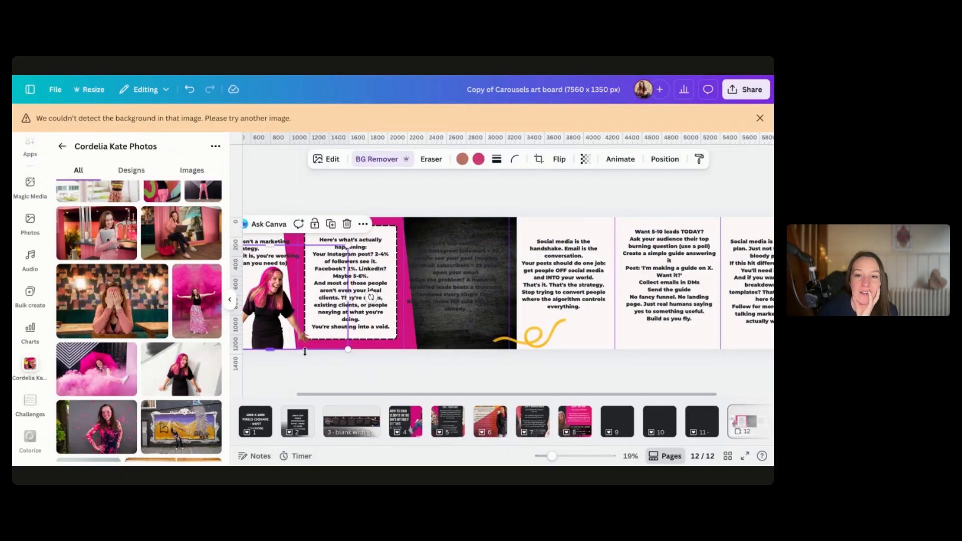
{"action": "left_click", "coordinate": [326, 357]}
{"action": "scroll", "coordinate": [327, 366], "scroll_direction": "left", "scroll_amount": 3}
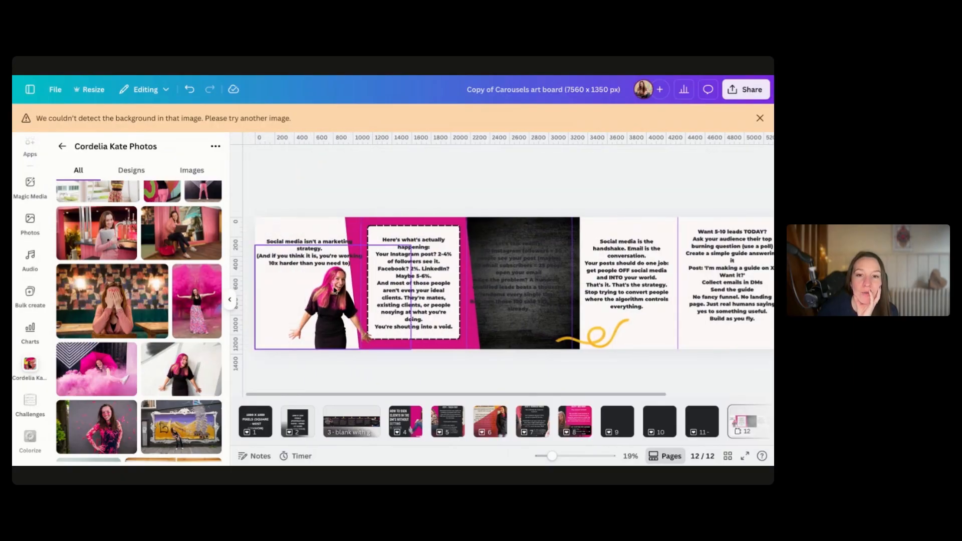
{"action": "left_click_drag", "start_coordinate": [340, 333], "coordinate": [343, 333]}
{"action": "left_click", "coordinate": [359, 386]}
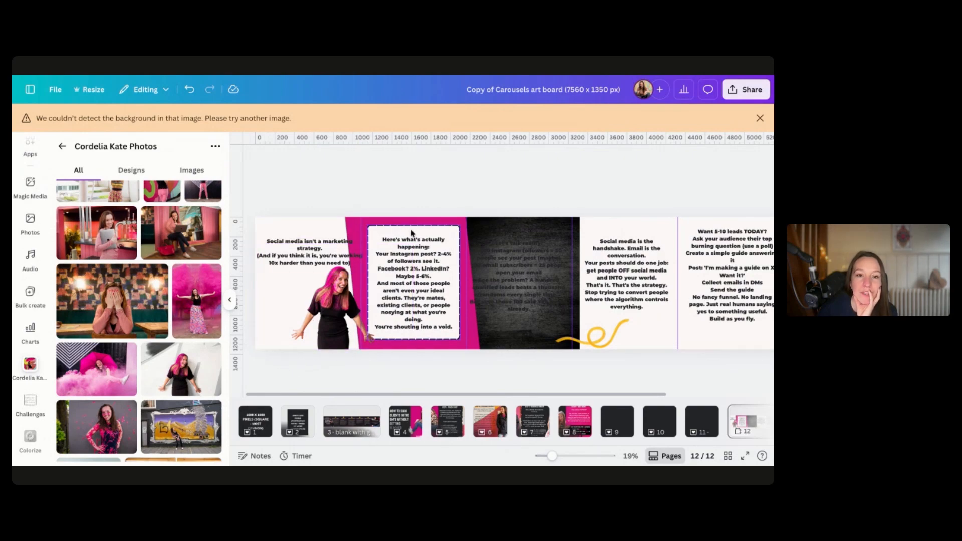
Try deleting the first slide's bracketed second sentence, then undo the deletion
{"action": "scroll", "coordinate": [543, 242], "scroll_direction": "right", "scroll_amount": 3}
{"action": "scroll", "coordinate": [501, 241], "scroll_direction": "left", "scroll_amount": 3}
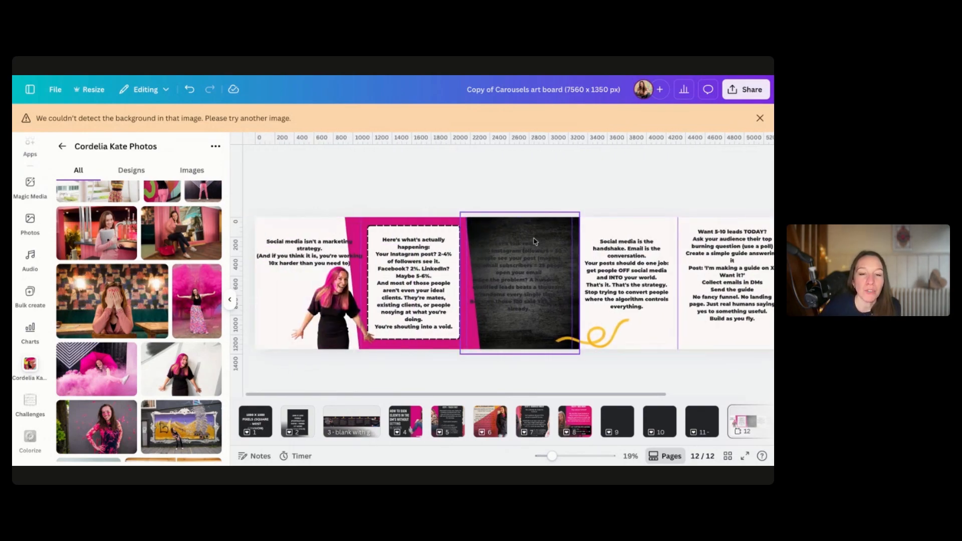
{"action": "left_click", "coordinate": [275, 252]}
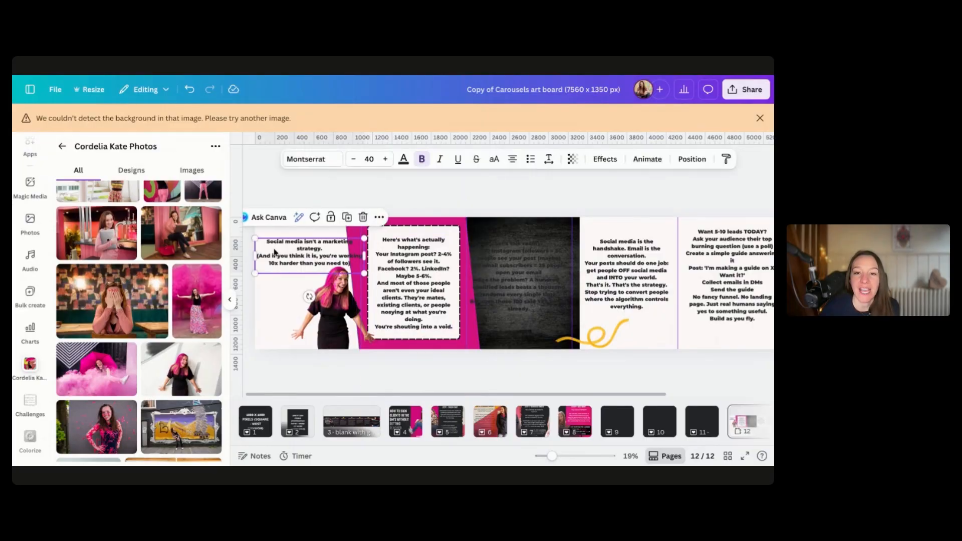
{"action": "scroll", "coordinate": [321, 254], "scroll_direction": "up", "scroll_amount": 3}
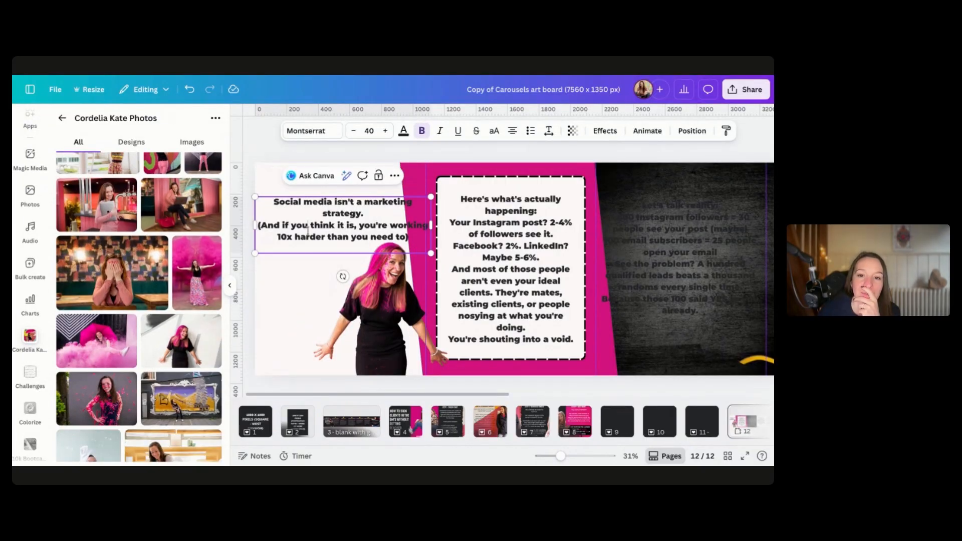
{"action": "left_click_drag", "start_coordinate": [408, 236], "coordinate": [259, 225]}
{"action": "key", "text": "BackSpace"}
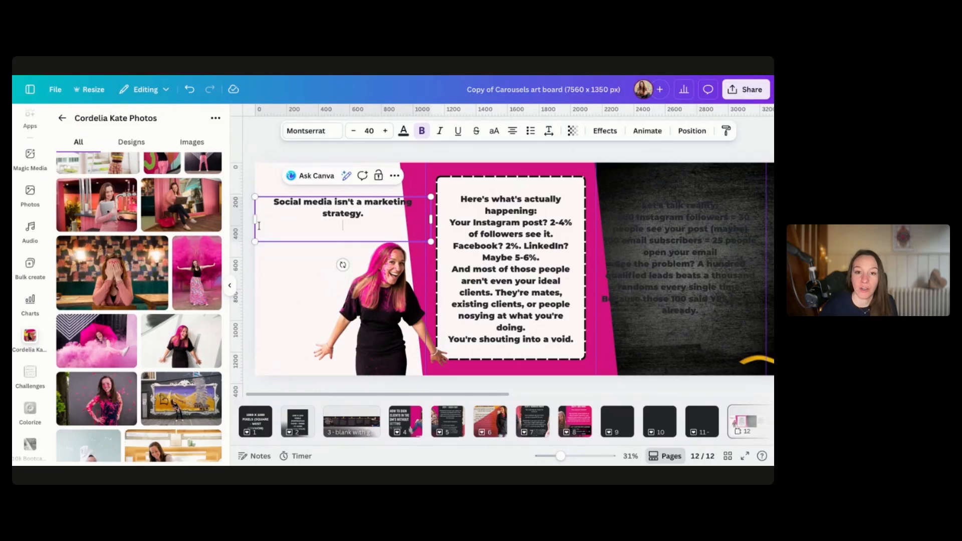
{"action": "key", "text": "ctrl+z"}
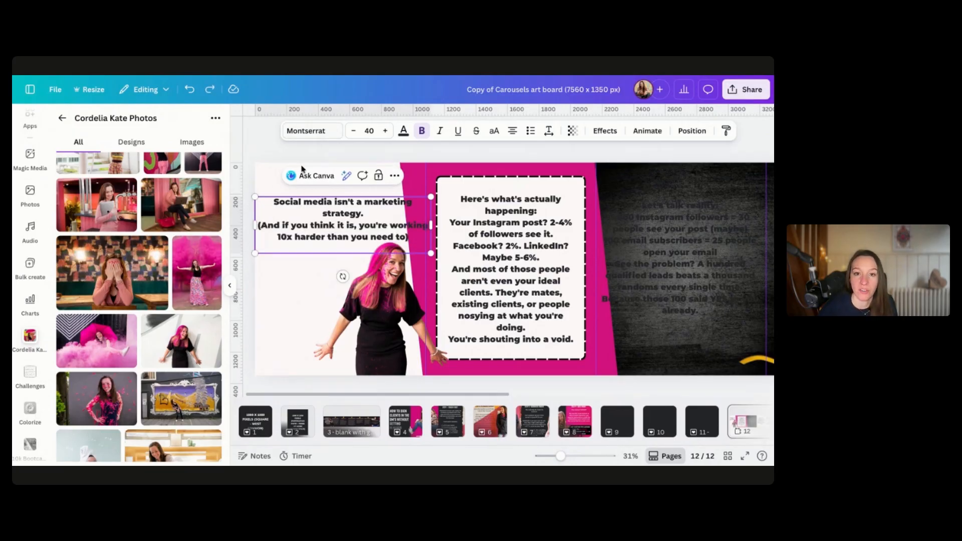
Duplicate the first slide's text box and move the copy down below the original
{"action": "left_click", "coordinate": [286, 275]}
{"action": "left_click", "coordinate": [291, 204]}
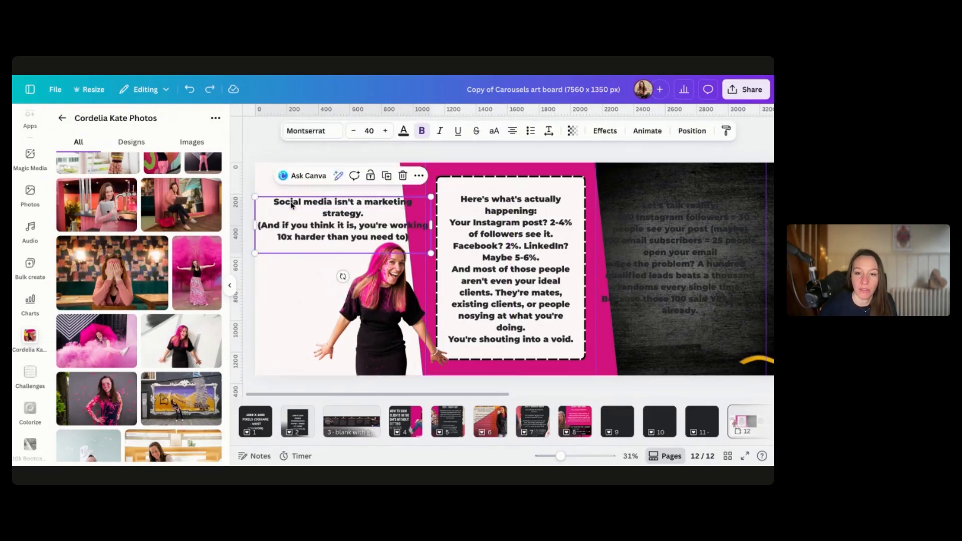
{"action": "key", "text": "ctrl+d"}
{"action": "left_click_drag", "start_coordinate": [291, 204], "coordinate": [290, 270]}
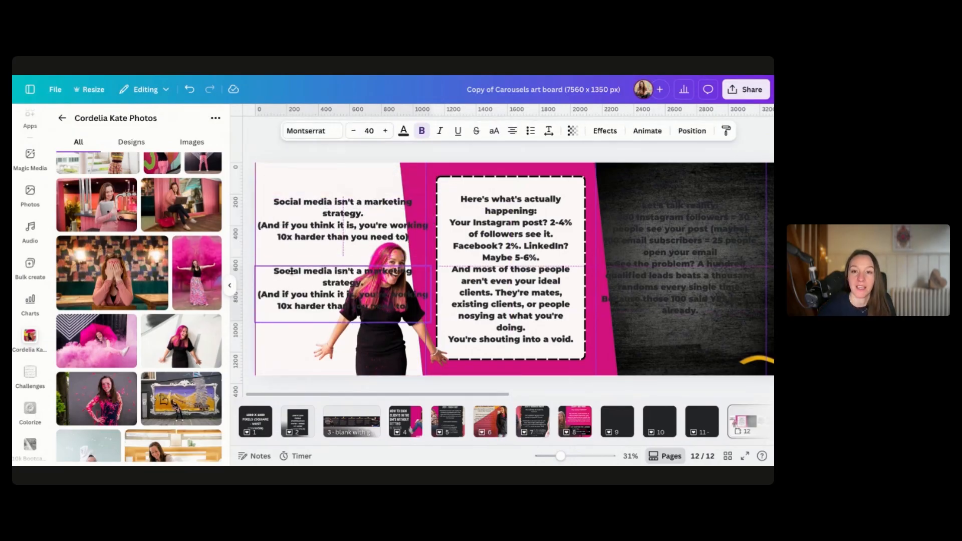
Turn the top text box into the headline "Social media isn't a marketing strategy!!" at font size 73.5
{"action": "left_click", "coordinate": [317, 204]}
{"action": "triple_click", "coordinate": [313, 236]}
{"action": "mouse_move", "coordinate": [423, 223]}
{"action": "left_mouse_down"}
{"action": "mouse_move", "coordinate": [382, 222]}
{"action": "mouse_move", "coordinate": [409, 224]}
{"action": "left_mouse_up"}
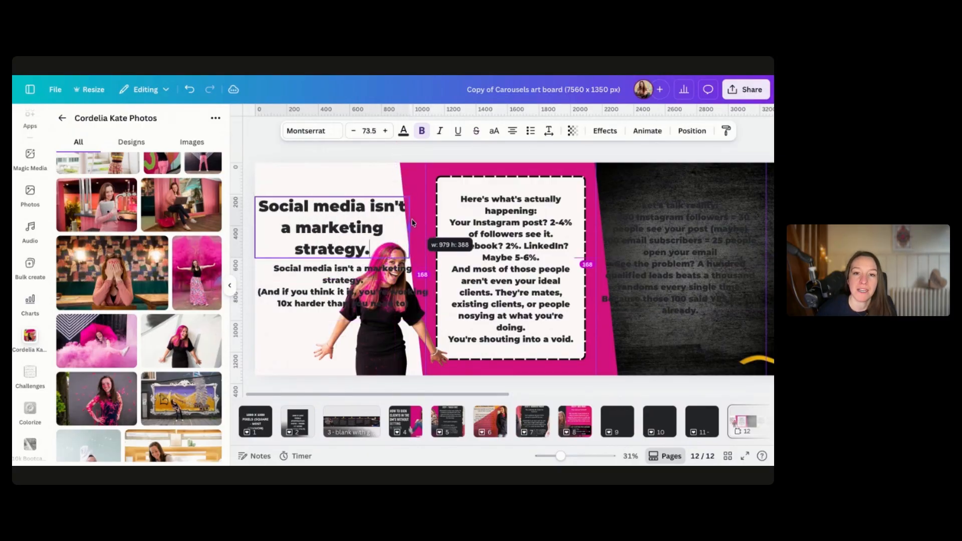
{"action": "type", "text": "!!"}
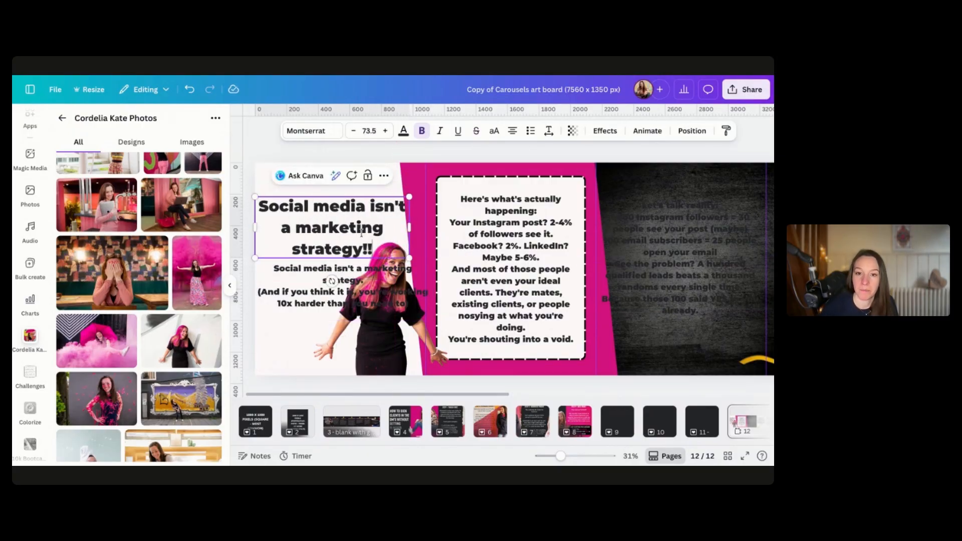
Reposition and resize the headline box at the top of the first slide, reworded to "Social media is NOT a marketing strategy!!" at size 67
{"action": "left_click", "coordinate": [295, 308]}
{"action": "left_click_drag", "start_coordinate": [309, 216], "coordinate": [308, 190]}
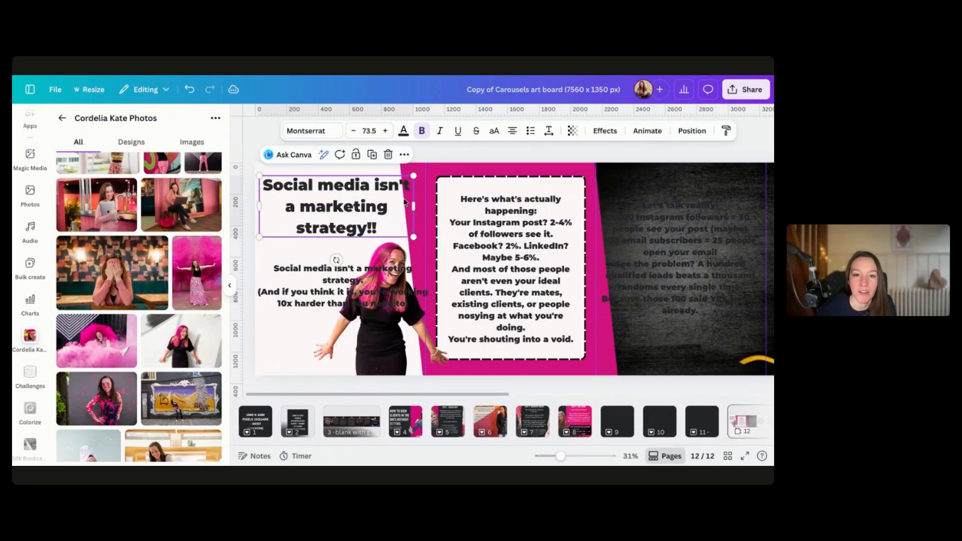
{"action": "left_click_drag", "start_coordinate": [413, 207], "coordinate": [409, 206]}
{"action": "left_click_drag", "start_coordinate": [332, 203], "coordinate": [341, 202]}
{"action": "left_click", "coordinate": [431, 203]}
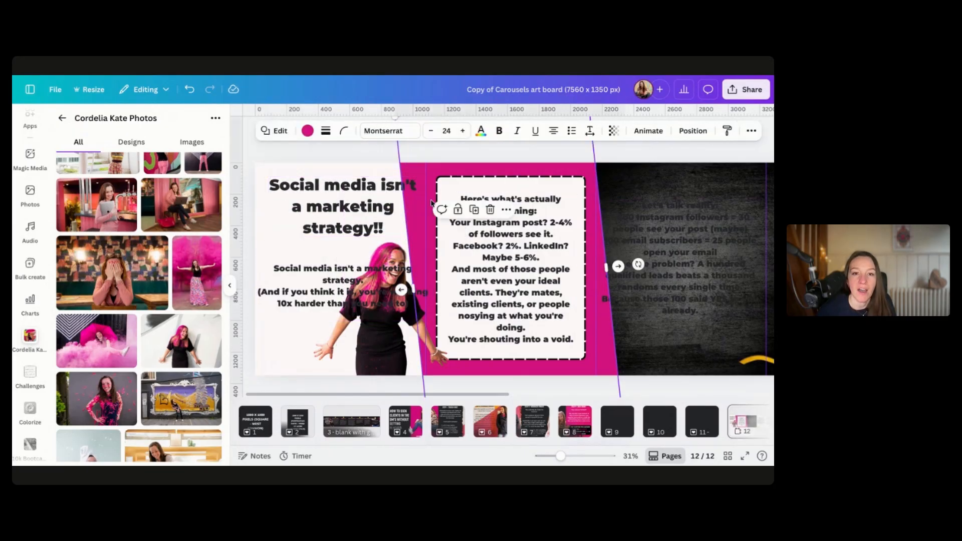
{"action": "left_click_drag", "start_coordinate": [414, 287], "coordinate": [420, 287]}
{"action": "mouse_move", "coordinate": [397, 187]}
{"action": "left_mouse_down"}
{"action": "mouse_move", "coordinate": [389, 187]}
{"action": "mouse_move", "coordinate": [396, 181]}
{"action": "left_mouse_up"}
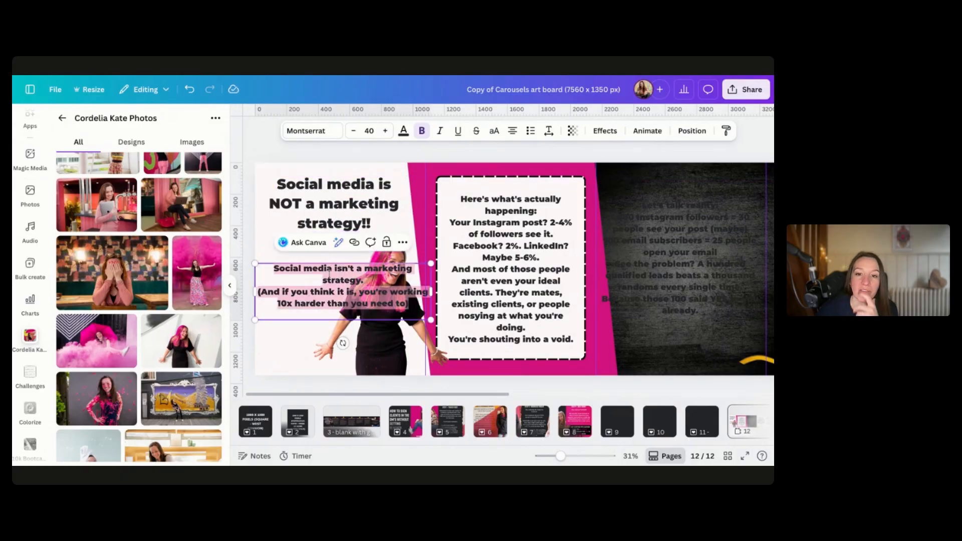
Delete the first sentence from the second text box and narrow the box to fit beside the presenter photo
{"action": "triple_click", "coordinate": [329, 274]}
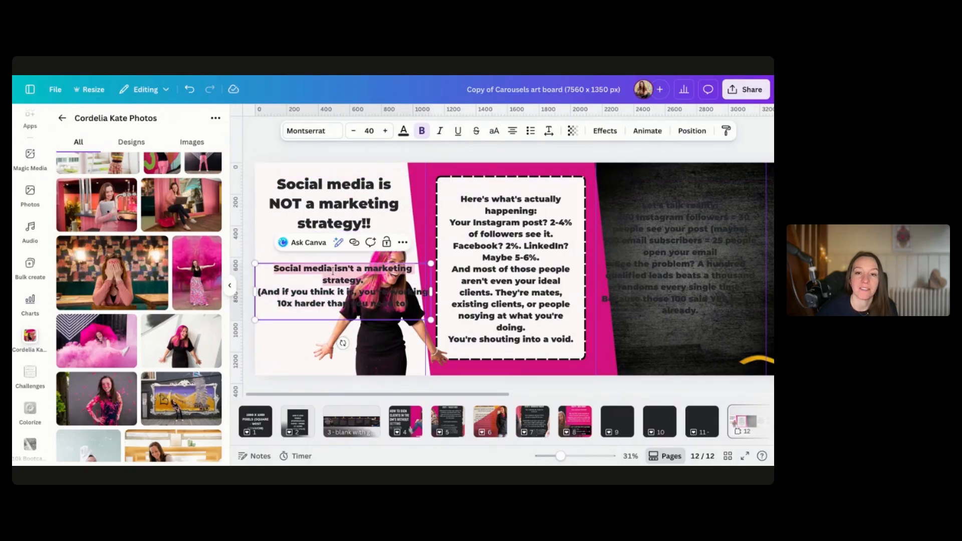
{"action": "key", "text": "BackSpace"}
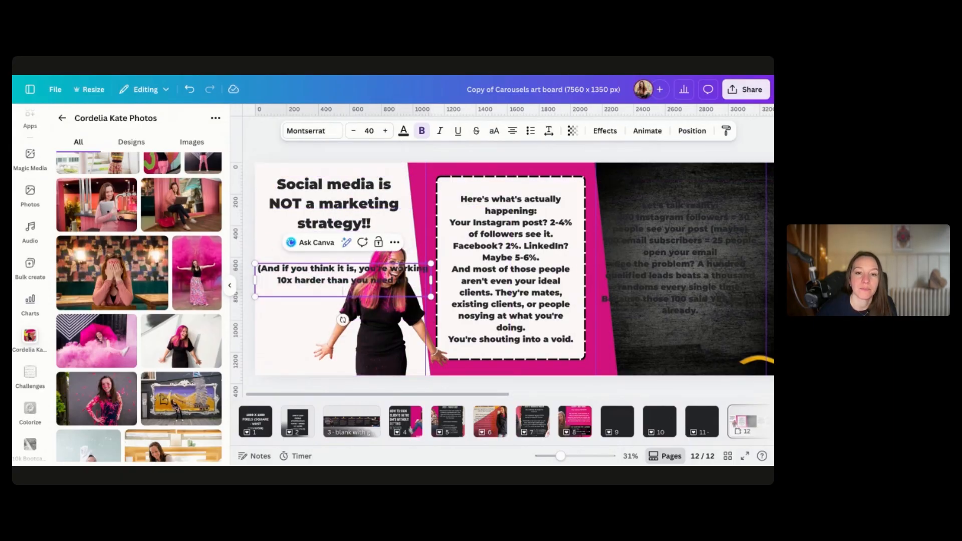
{"action": "left_click_drag", "start_coordinate": [430, 280], "coordinate": [346, 292]}
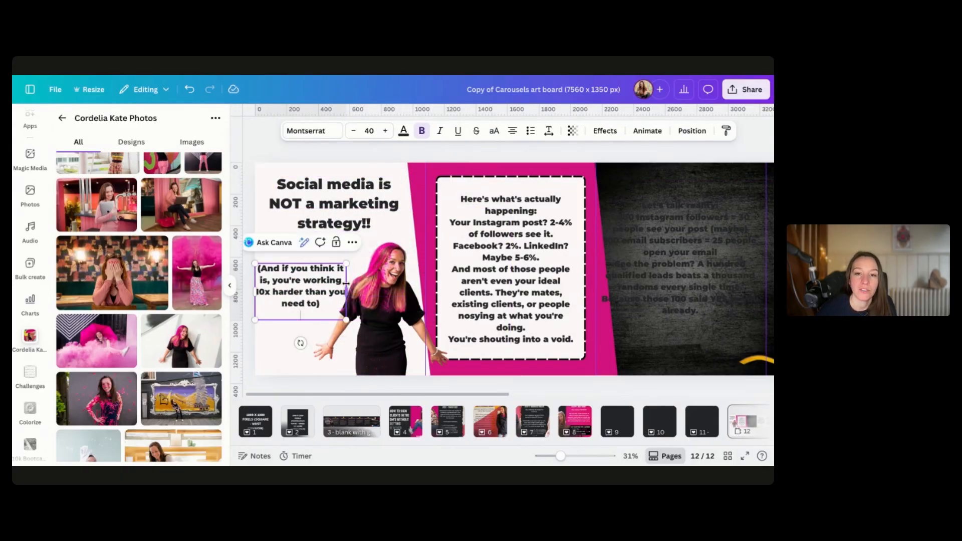
Increase the second text box's font size to 44 and right-align its text
{"action": "left_click", "coordinate": [386, 132]}
{"action": "left_click", "coordinate": [386, 132]}
{"action": "left_click", "coordinate": [386, 132]}
{"action": "left_click_drag", "start_coordinate": [255, 283], "coordinate": [256, 268]}
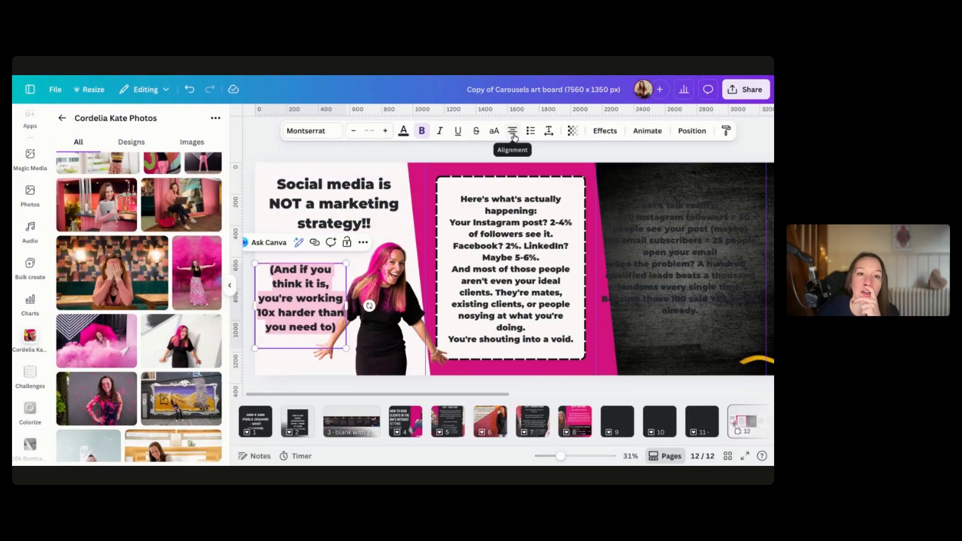
{"action": "left_click", "coordinate": [514, 137]}
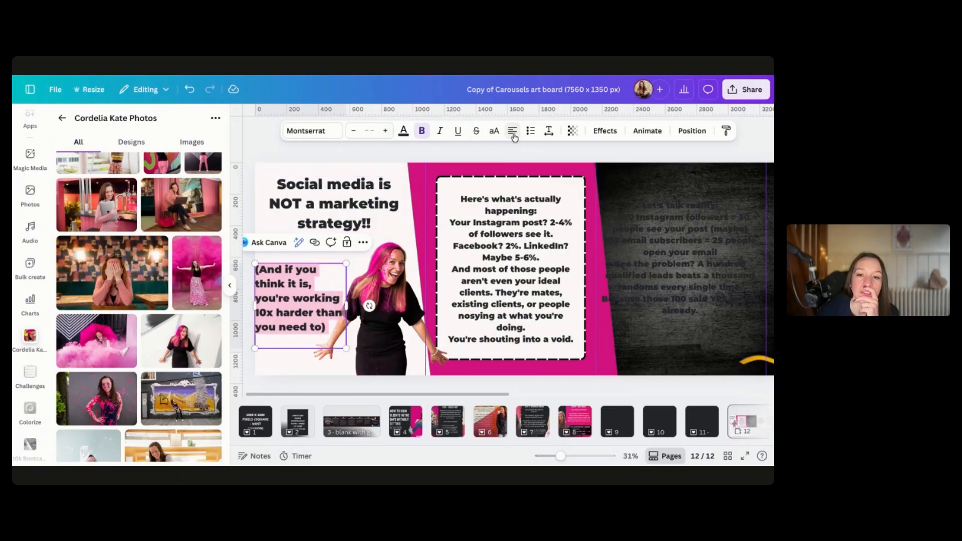
{"action": "left_click", "coordinate": [514, 137]}
{"action": "left_click", "coordinate": [514, 137]}
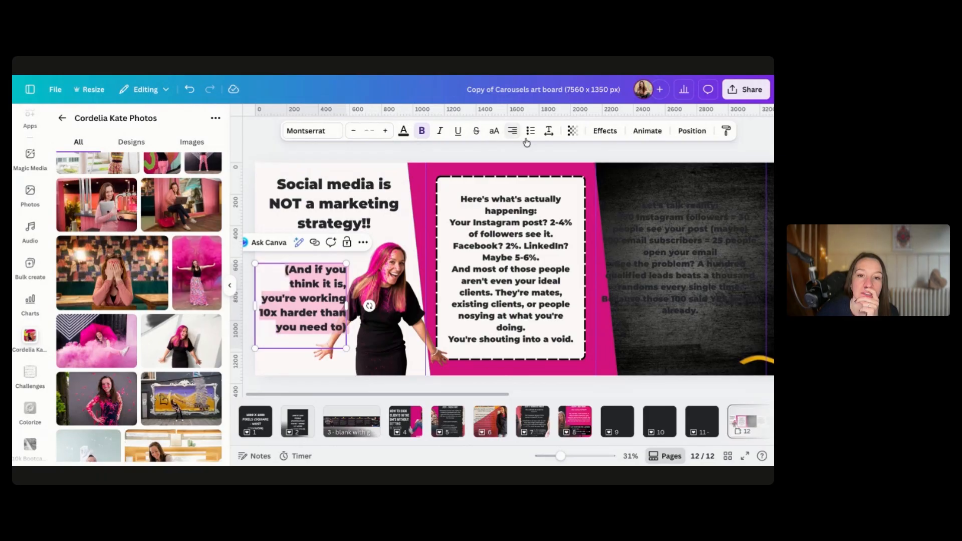
Try moving the presenter photo, then undo the move
{"action": "left_click", "coordinate": [282, 309]}
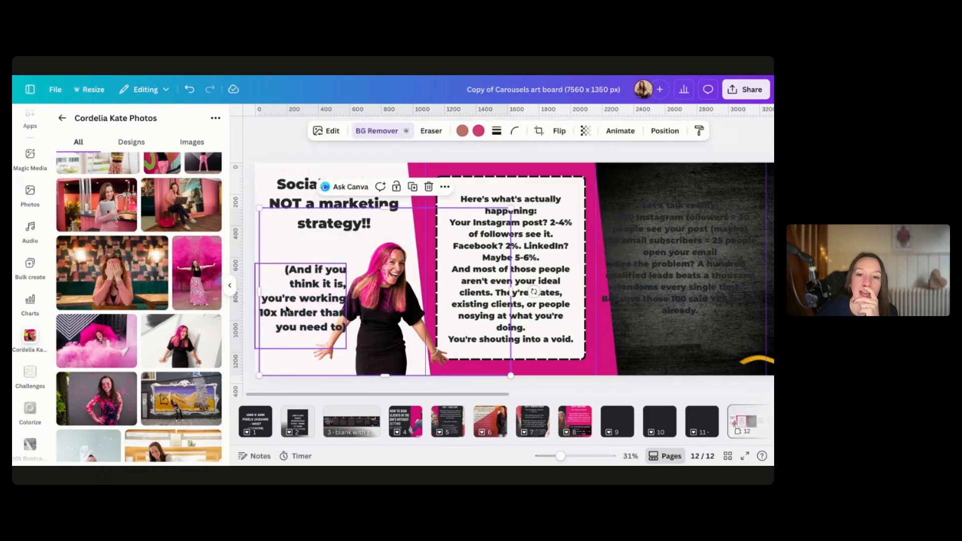
{"action": "left_click_drag", "start_coordinate": [297, 307], "coordinate": [313, 295]}
{"action": "key", "text": "ctrl+z"}
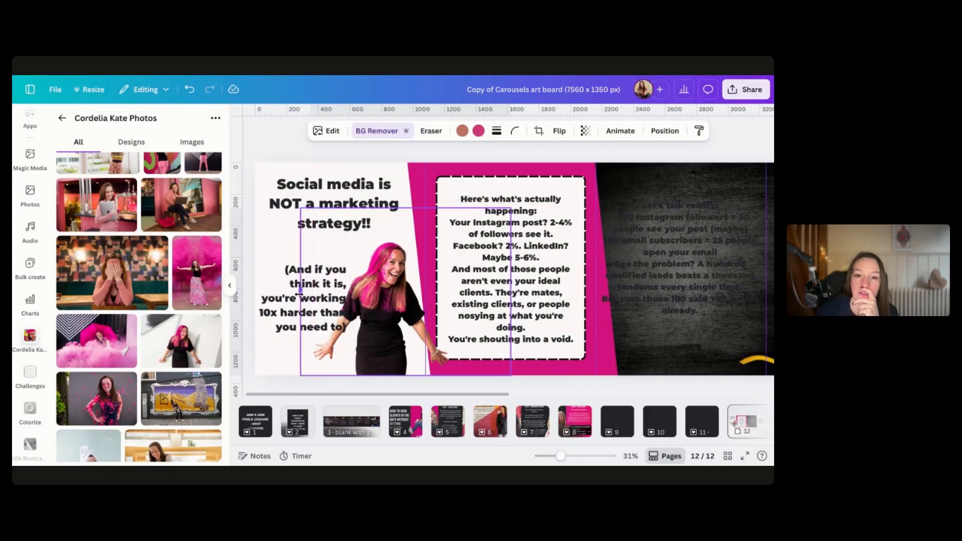
Shift the second text box slightly right and delete the closing parenthesis from its text
{"action": "left_click", "coordinate": [281, 306]}
{"action": "left_click_drag", "start_coordinate": [280, 306], "coordinate": [295, 306]}
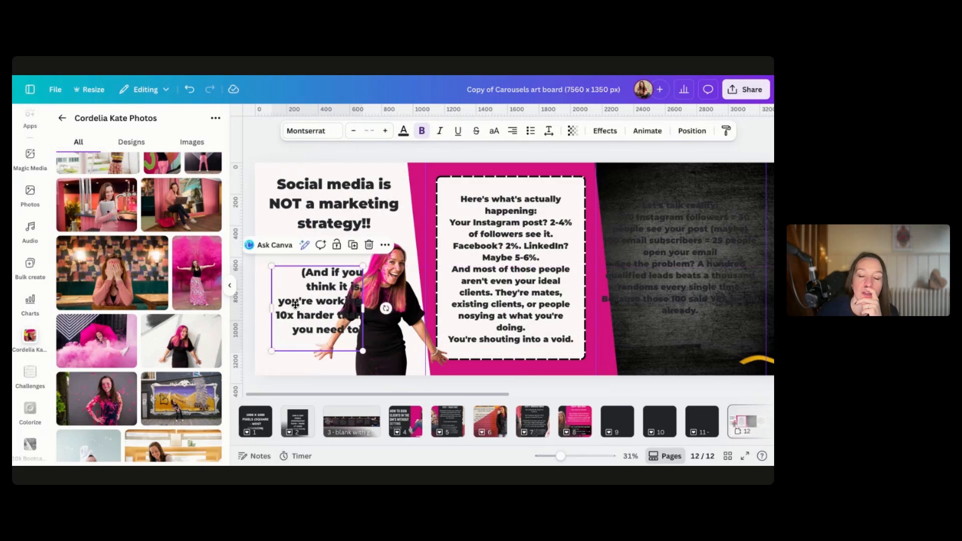
{"action": "scroll", "coordinate": [364, 273], "scroll_direction": "up", "scroll_amount": 5}
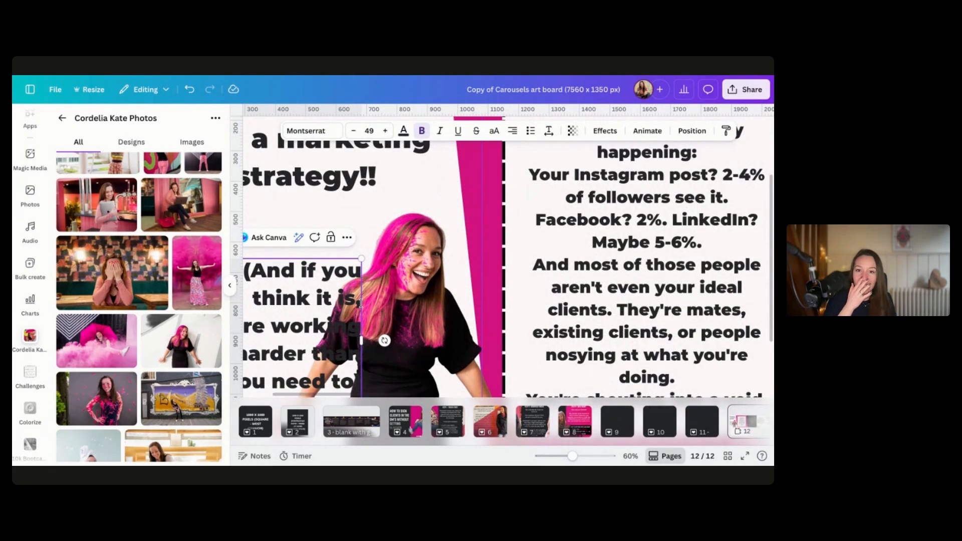
{"action": "scroll", "coordinate": [507, 250], "scroll_direction": "left", "scroll_amount": 2}
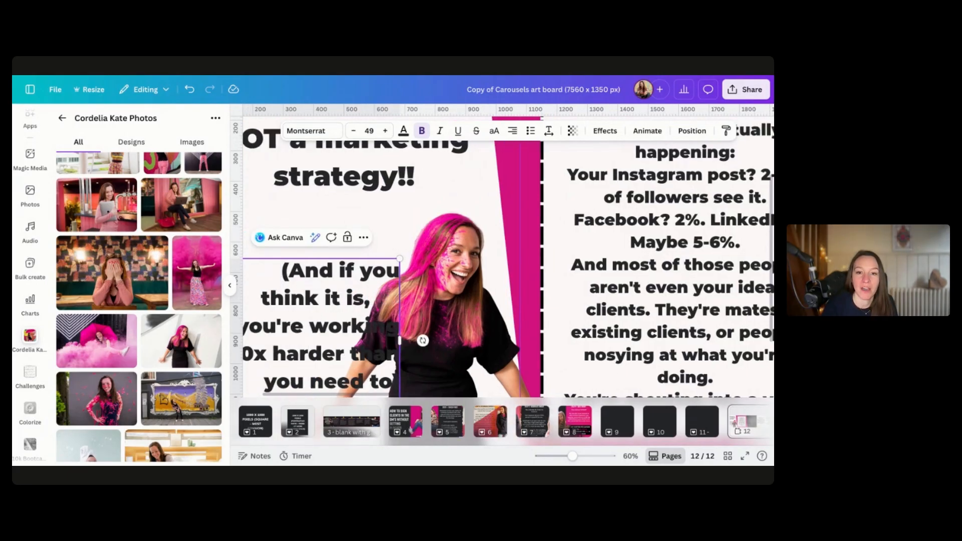
{"action": "key", "text": "BackSpace"}
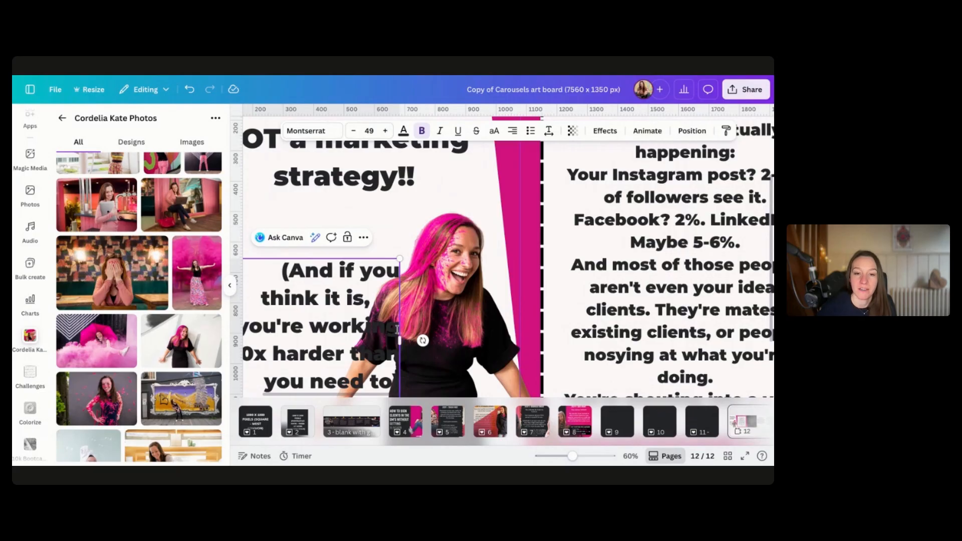
{"action": "key", "text": "BackSpace"}
{"action": "key", "text": "BackSpace"}
{"action": "key", "text": "BackSpace"}
{"action": "key", "text": "BackSpace"}
{"action": "key", "text": "BackSpace"}
{"action": "key", "text": "BackSpace"}
{"action": "key", "text": "BackSpace"}
{"action": "key", "text": "BackSpace"}
{"action": "key", "text": "BackSpace"}
{"action": "key", "text": "BackSpace"}
{"action": "key", "text": "BackSpace"}
{"action": "key", "text": "BackSpace"}
{"action": "key", "text": "BackSpace"}
{"action": "key", "text": "BackSpace"}
{"action": "key", "text": "BackSpace"}
{"action": "key", "text": "BackSpace"}
{"action": "key", "text": "BackSpace"}
{"action": "key", "text": "BackSpace"}
{"action": "key", "text": "BackSpace"}
{"action": "key", "text": "BackSpace"}
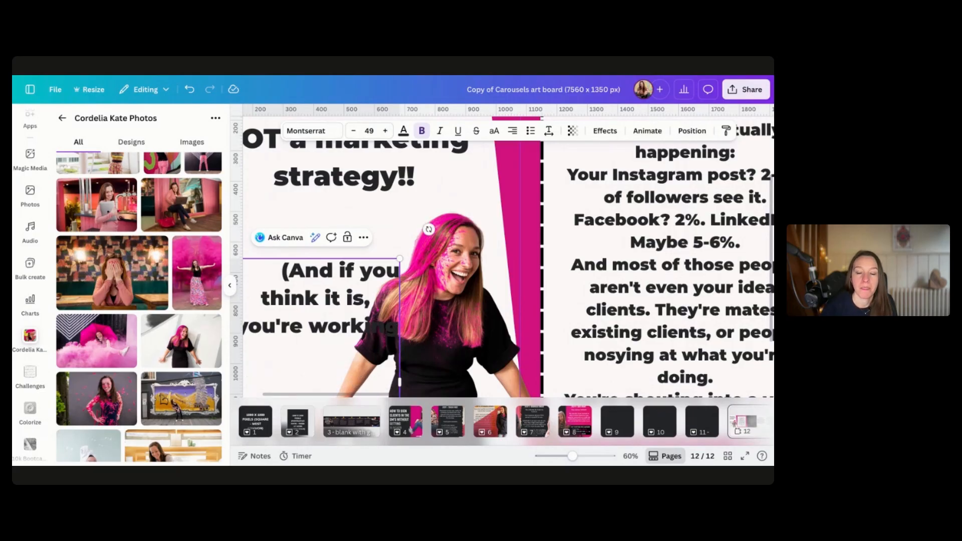
{"action": "left_click", "coordinate": [456, 331]}
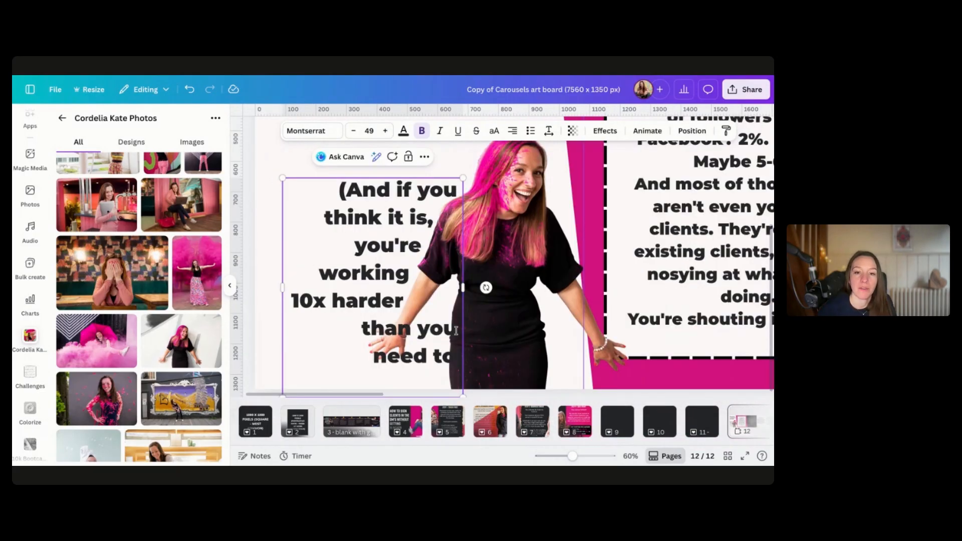
{"action": "type", "text": "."}
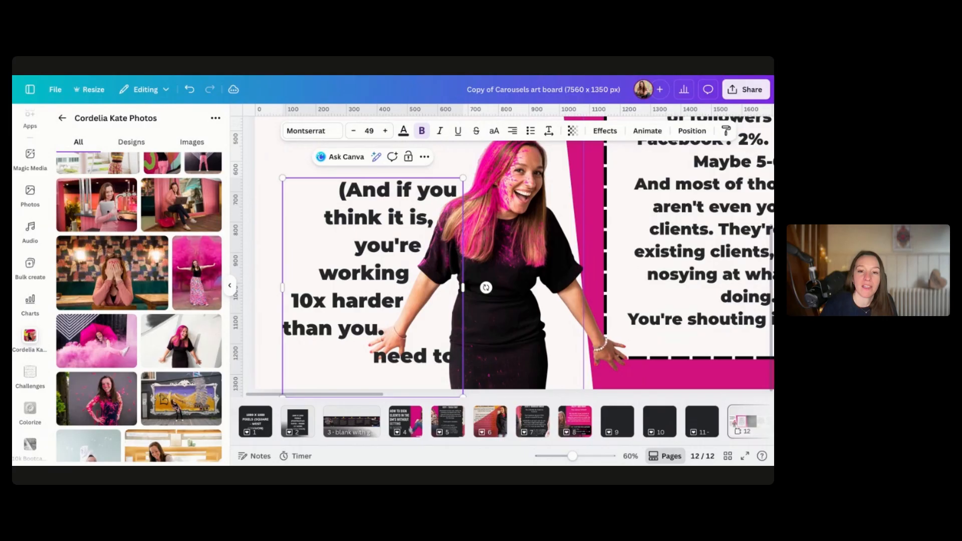
{"action": "key", "text": "BackSpace"}
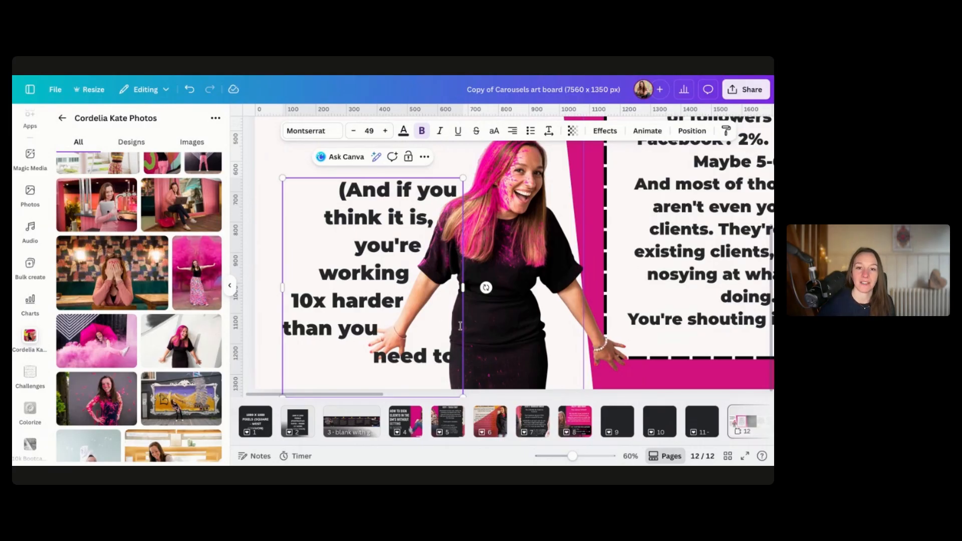
Change the second text box's font to Montserrat Regular
{"action": "scroll", "coordinate": [460, 325], "scroll_direction": "down", "scroll_amount": 5}
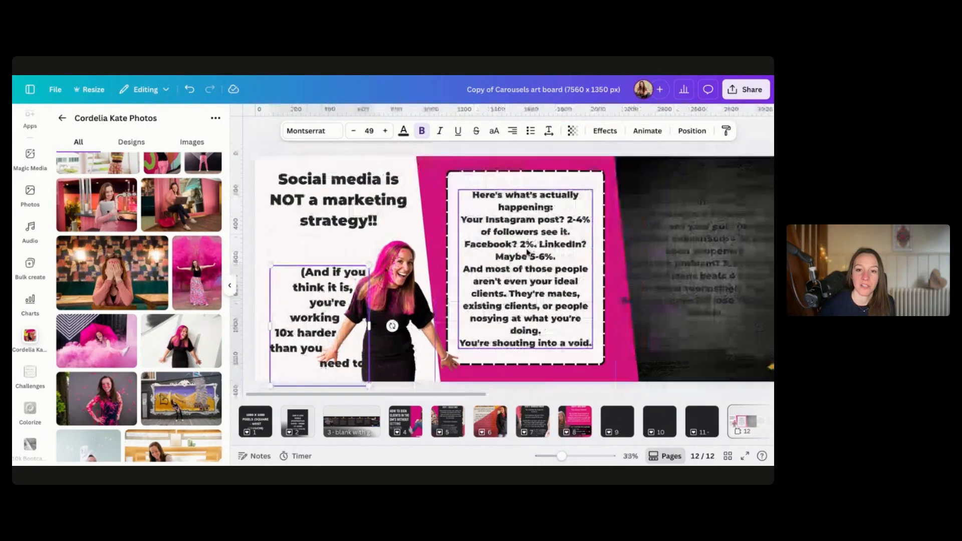
{"action": "scroll", "coordinate": [526, 253], "scroll_direction": "down", "scroll_amount": 2}
{"action": "key", "text": "ctrl+a"}
{"action": "left_click", "coordinate": [307, 135]}
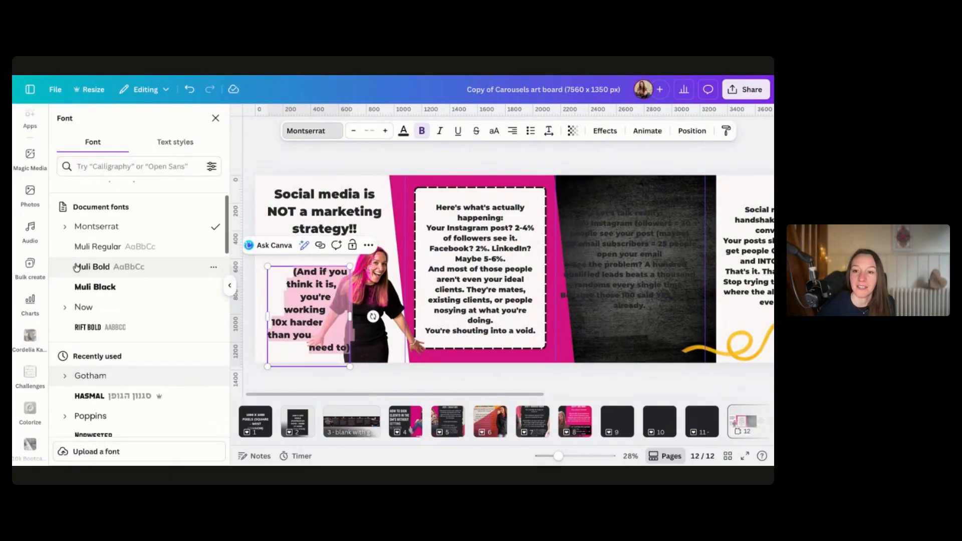
{"action": "left_click", "coordinate": [68, 256]}
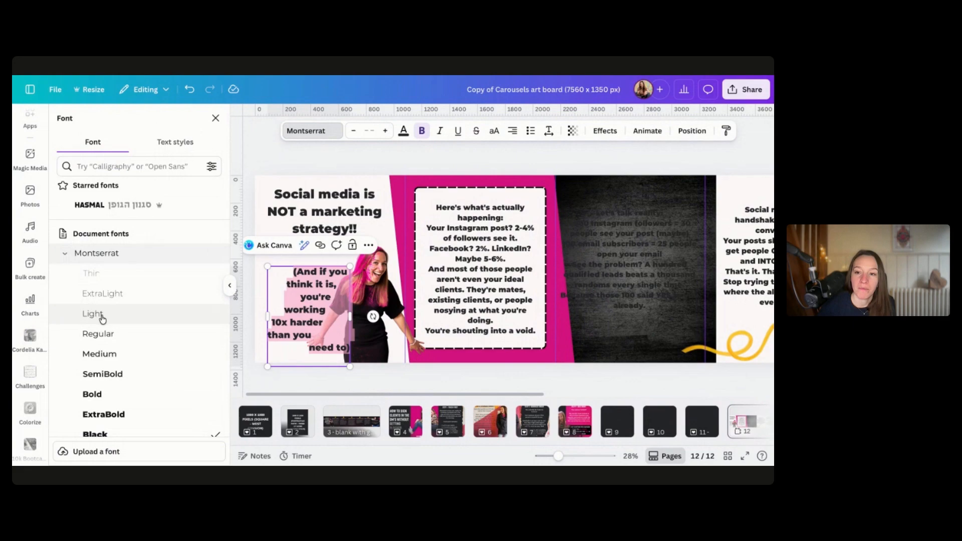
{"action": "left_click", "coordinate": [102, 334]}
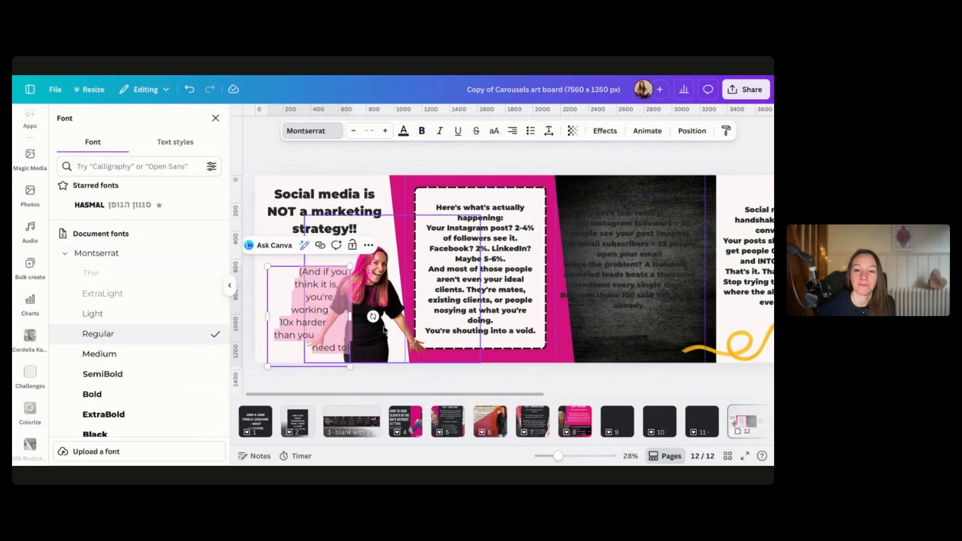
Nudge the second text box slightly upward on the first slide
{"action": "left_click", "coordinate": [431, 311]}
{"action": "left_click_drag", "start_coordinate": [302, 287], "coordinate": [301, 280]}
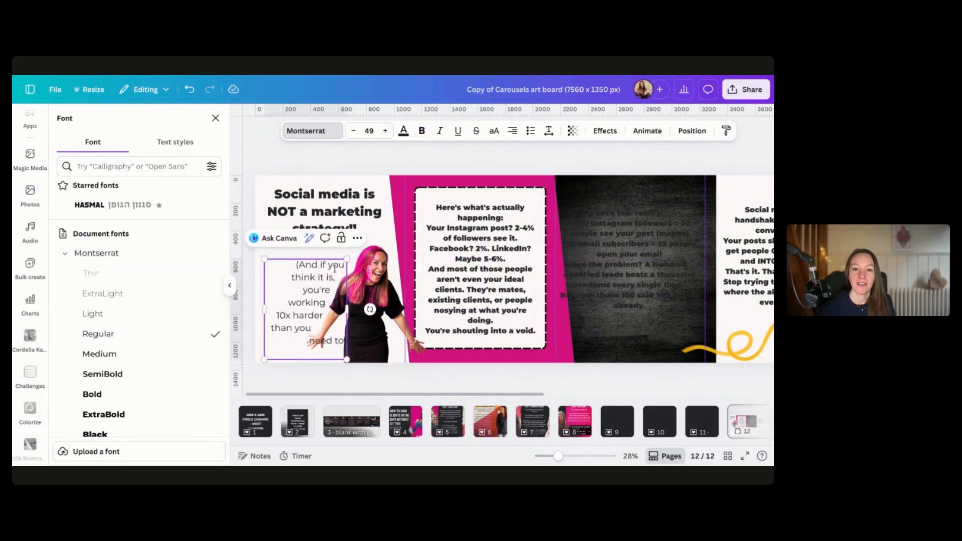
{"action": "left_click", "coordinate": [393, 254]}
{"action": "left_click", "coordinate": [303, 210]}
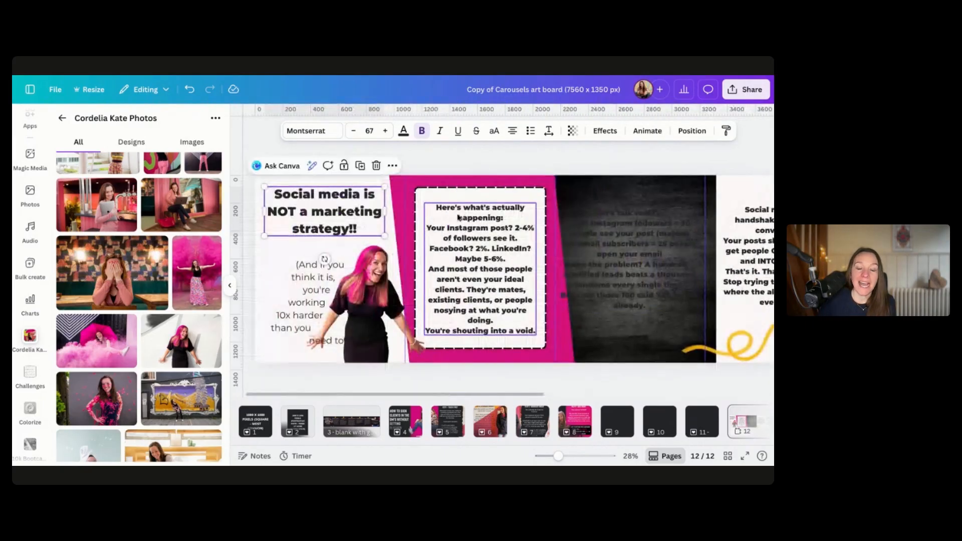
{"action": "scroll", "coordinate": [502, 274], "scroll_direction": "right", "scroll_amount": 10}
{"action": "scroll", "coordinate": [517, 260], "scroll_direction": "left", "scroll_amount": 10}
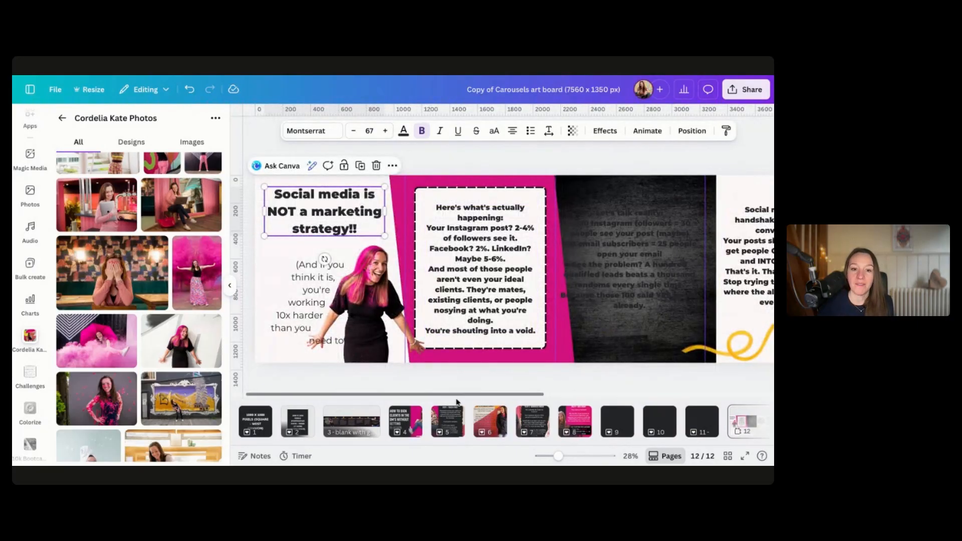
Open page 3 and examine its slide titles and body texts
{"action": "left_click", "coordinate": [344, 429]}
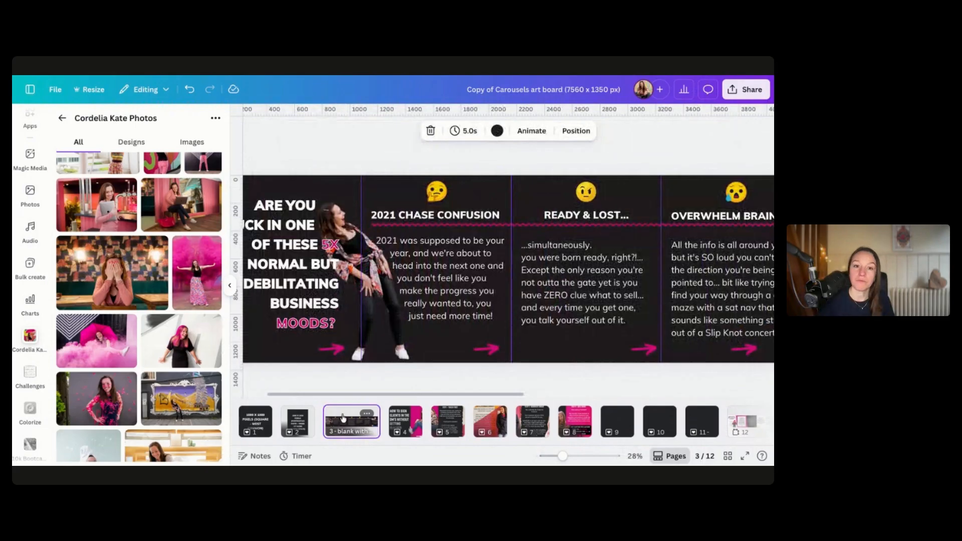
{"action": "scroll", "coordinate": [303, 299], "scroll_direction": "left", "scroll_amount": 2}
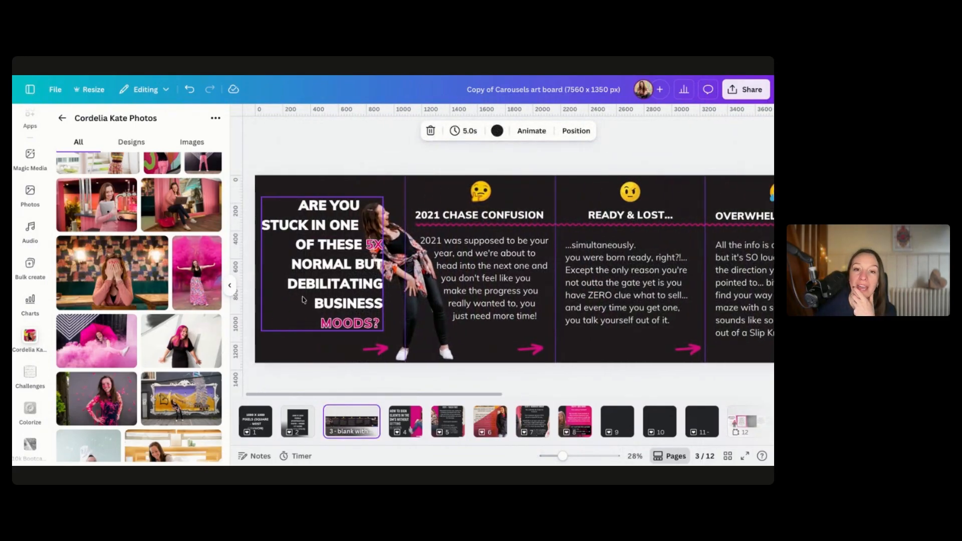
{"action": "left_click", "coordinate": [339, 294]}
{"action": "left_click", "coordinate": [479, 219]}
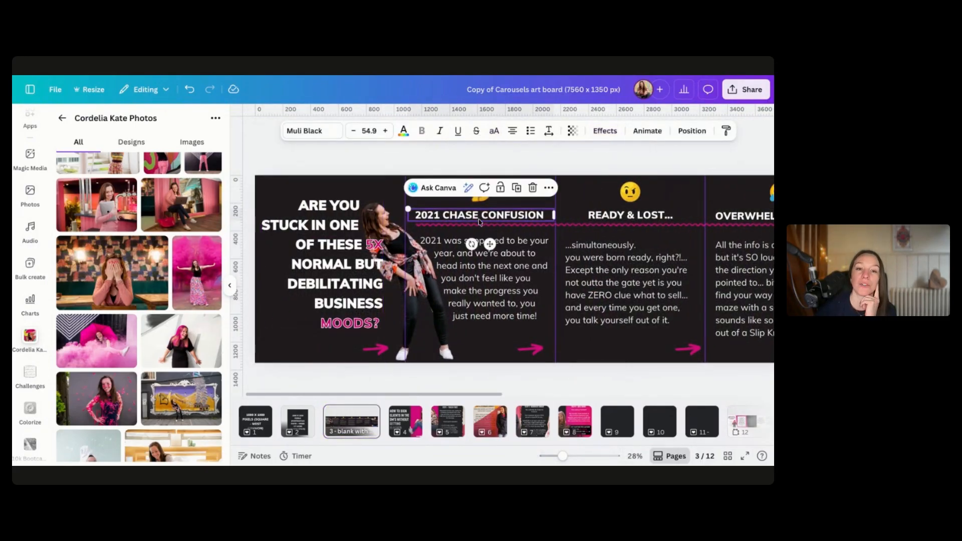
{"action": "left_click", "coordinate": [505, 282]}
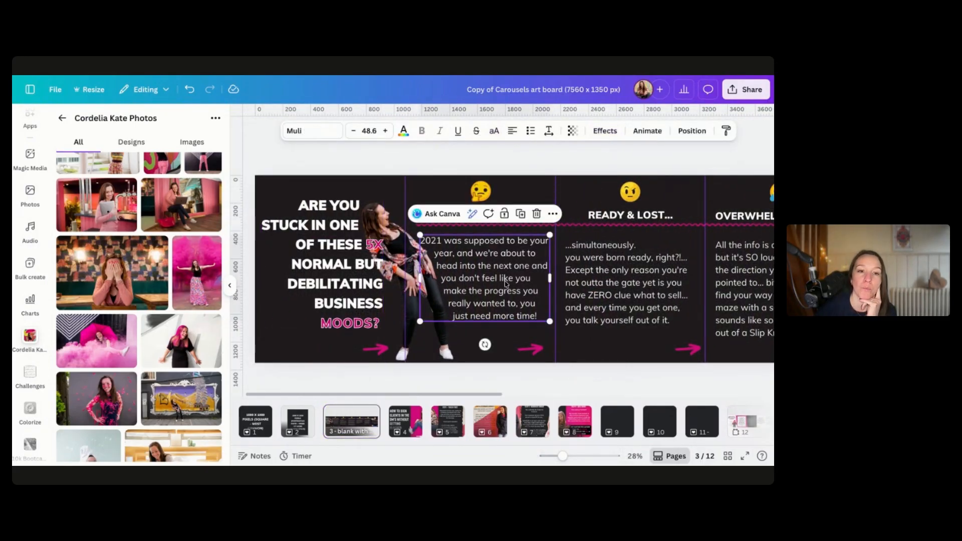
{"action": "scroll", "coordinate": [505, 282], "scroll_direction": "right", "scroll_amount": 10}
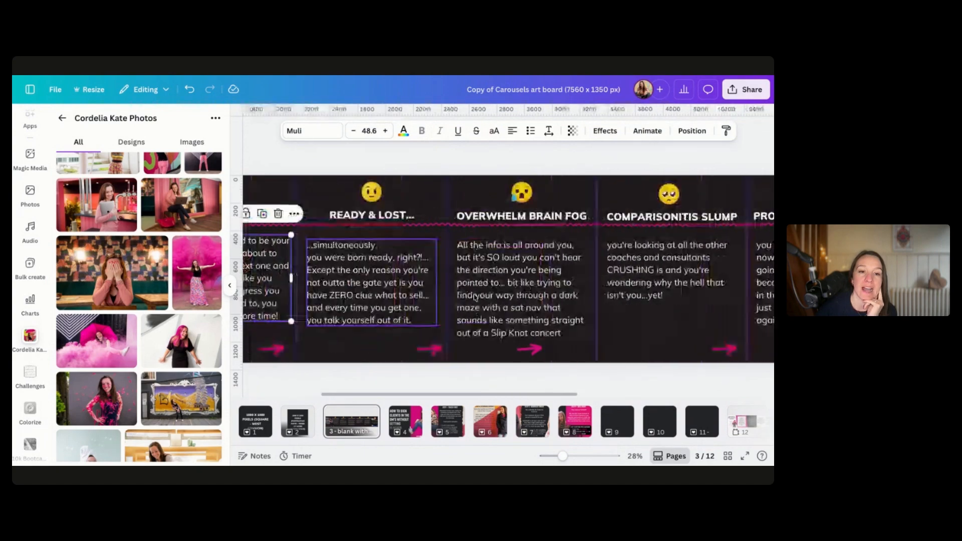
Move the arrow on the Overwhelm Brain Fog slide slightly right and scroll through the remaining slides
{"action": "left_click_drag", "start_coordinate": [532, 353], "coordinate": [571, 350]}
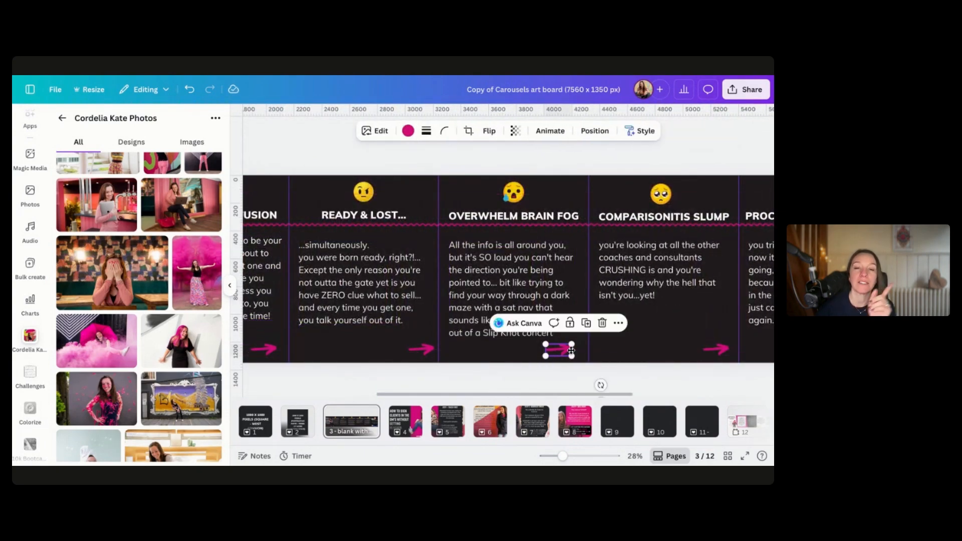
{"action": "scroll", "coordinate": [494, 326], "scroll_direction": "right", "scroll_amount": 8}
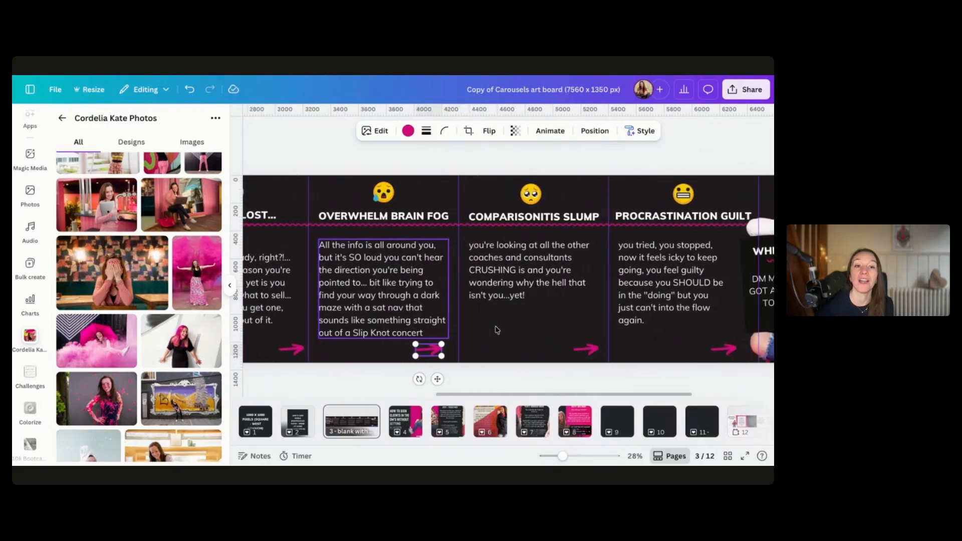
{"action": "scroll", "coordinate": [494, 327], "scroll_direction": "left", "scroll_amount": 7}
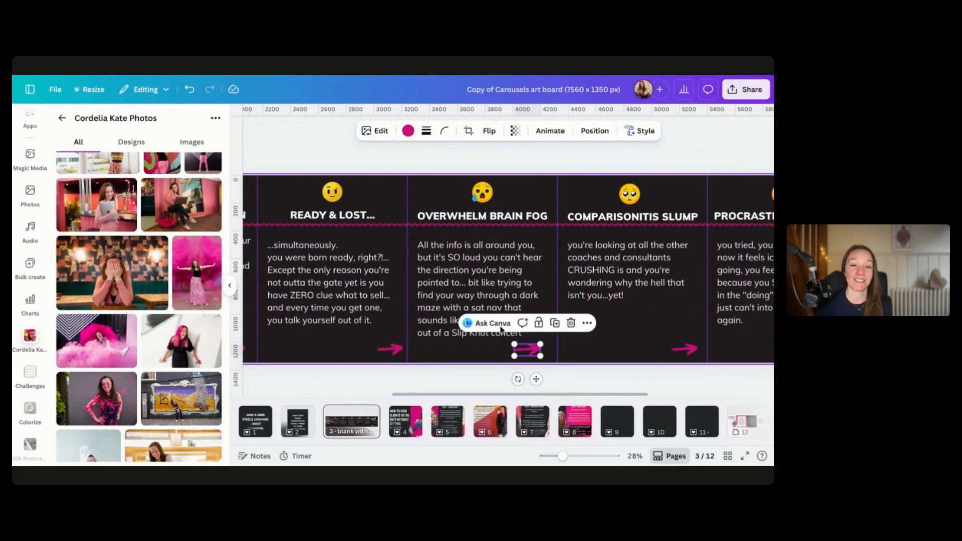
{"action": "scroll", "coordinate": [498, 298], "scroll_direction": "right", "scroll_amount": 5}
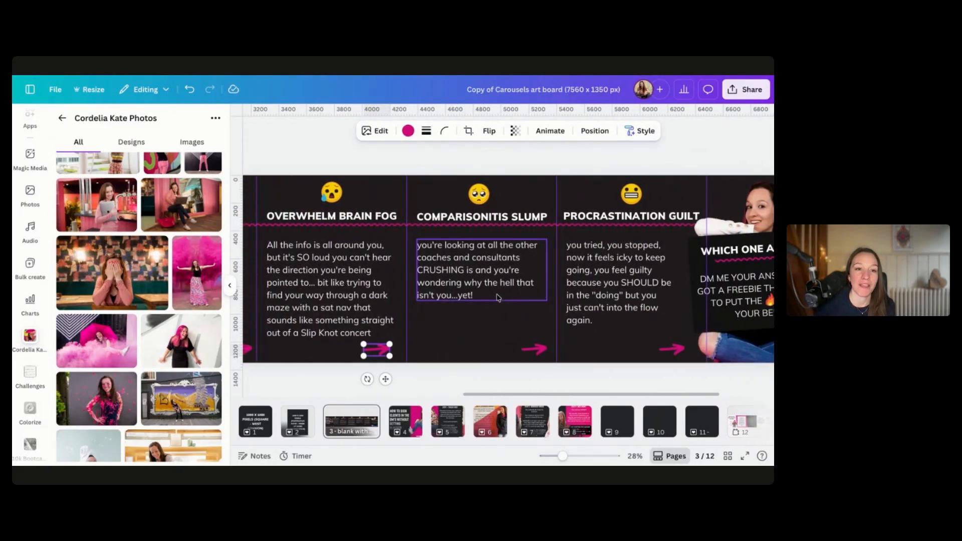
{"action": "scroll", "coordinate": [499, 298], "scroll_direction": "right", "scroll_amount": 3}
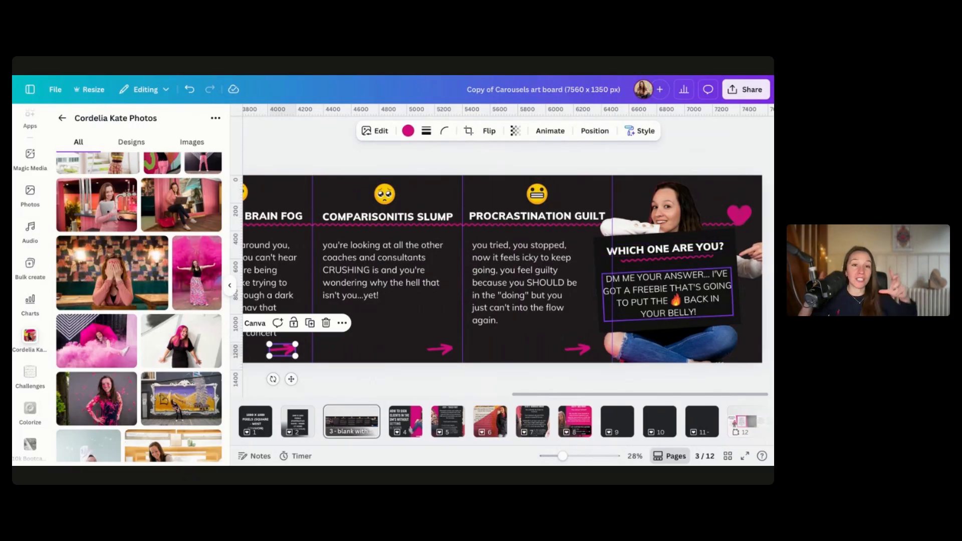
Review the page 3 carousel slides and browse all the design's pages in the grid view
{"action": "scroll", "coordinate": [594, 277], "scroll_direction": "left", "scroll_amount": 10}
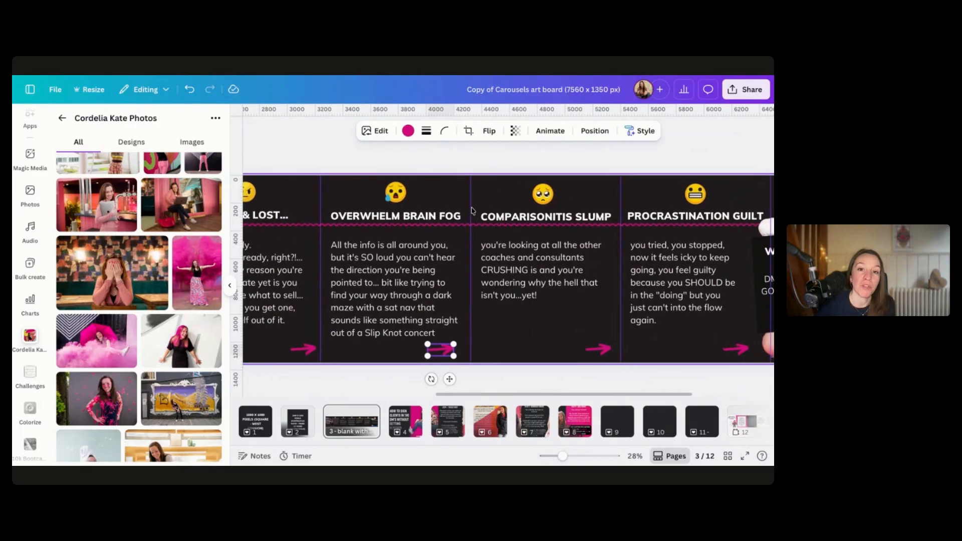
{"action": "scroll", "coordinate": [472, 211], "scroll_direction": "left", "scroll_amount": 2}
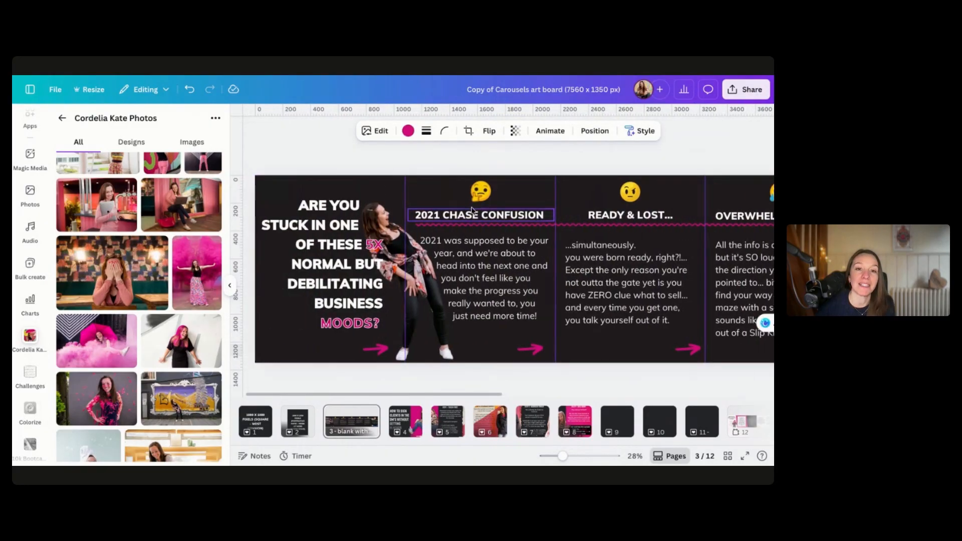
{"action": "scroll", "coordinate": [456, 292], "scroll_direction": "right", "scroll_amount": 10}
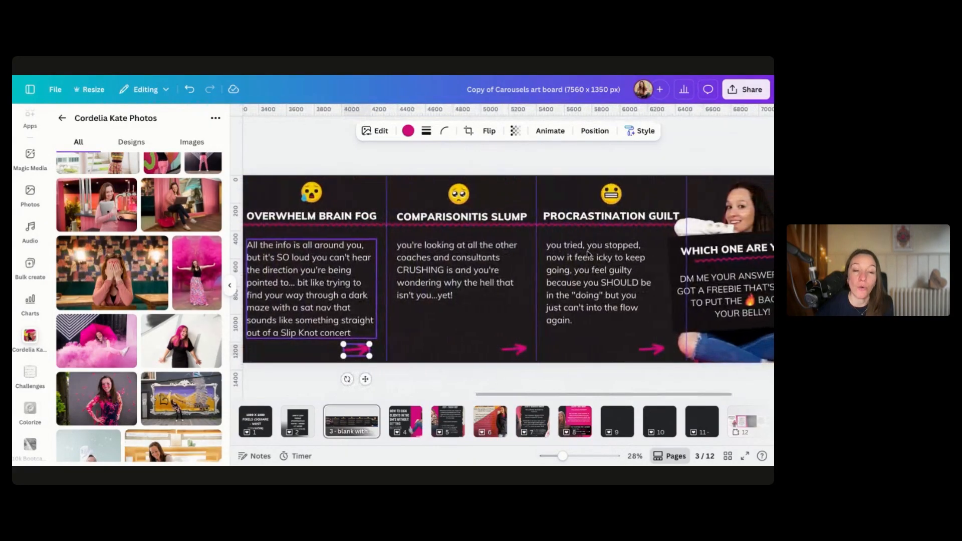
{"action": "scroll", "coordinate": [509, 265], "scroll_direction": "left", "scroll_amount": 10}
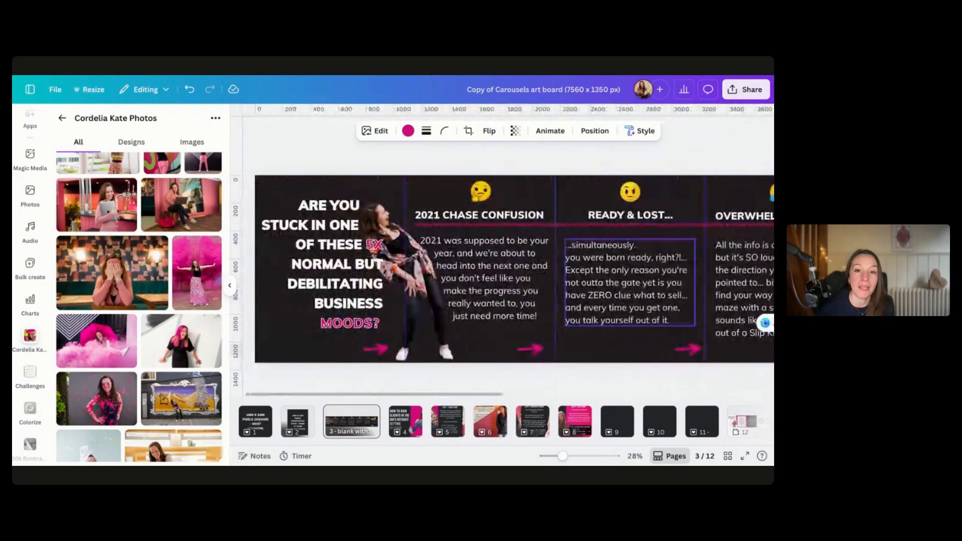
{"action": "scroll", "coordinate": [434, 283], "scroll_direction": "right", "scroll_amount": 10}
{"action": "scroll", "coordinate": [434, 283], "scroll_direction": "left", "scroll_amount": 10}
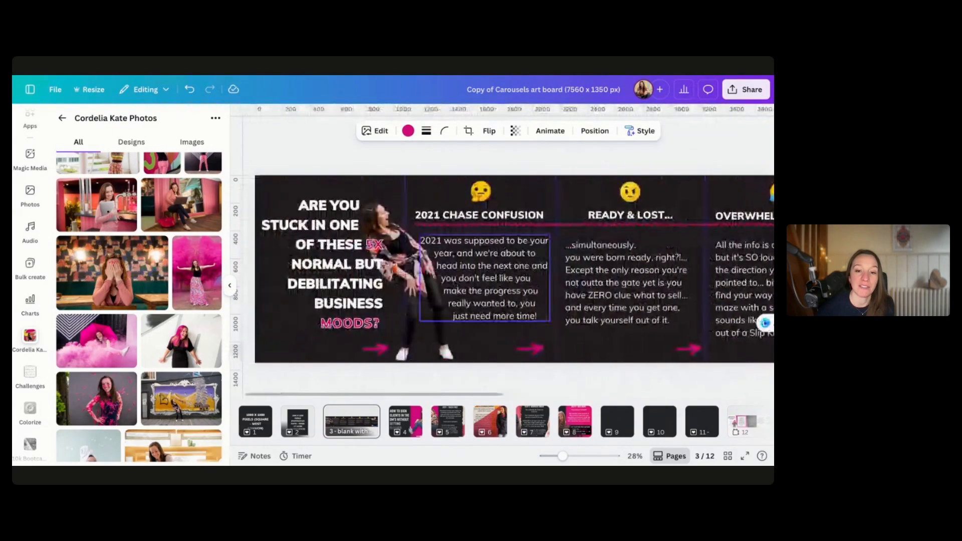
{"action": "left_click", "coordinate": [406, 422]}
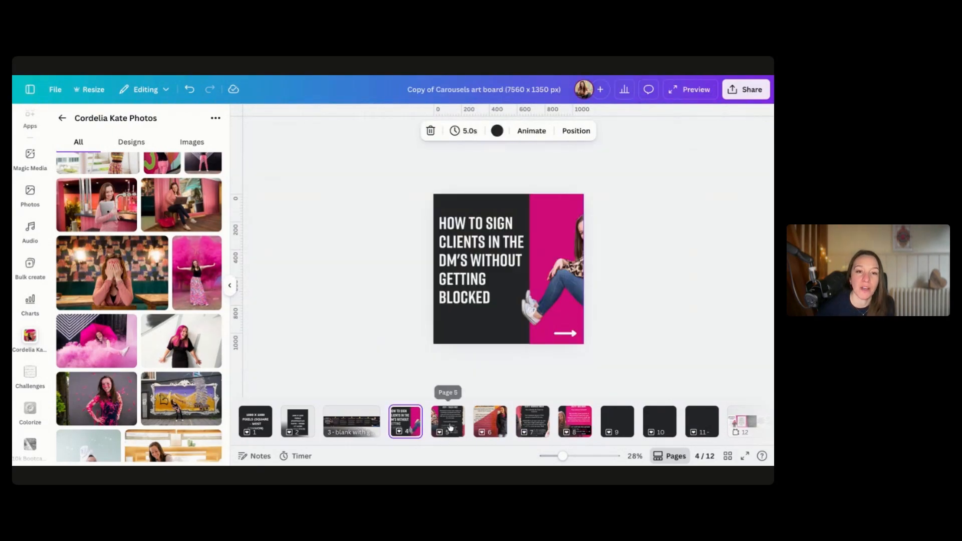
{"action": "left_click", "coordinate": [450, 427]}
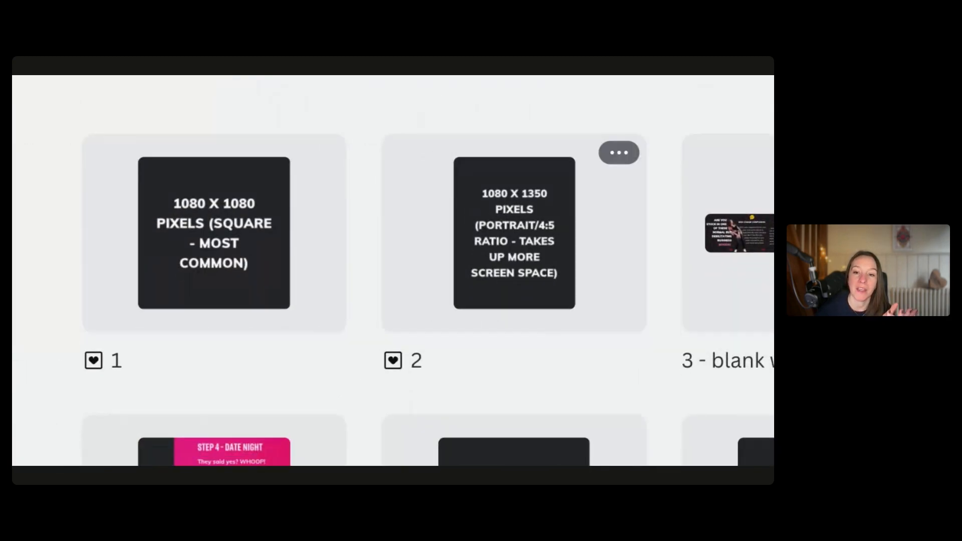
{"action": "scroll", "coordinate": [234, 298], "scroll_direction": "down", "scroll_amount": 3}
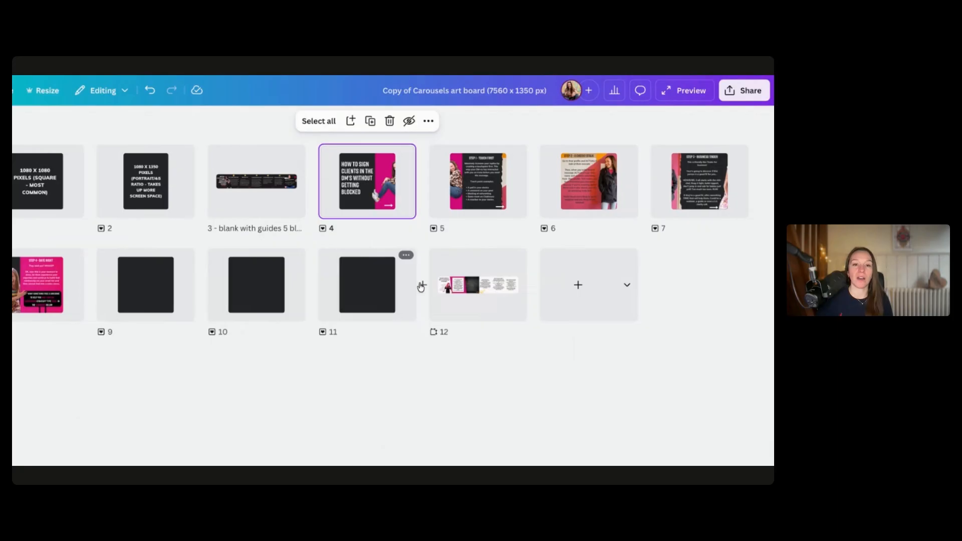
{"action": "left_click", "coordinate": [470, 305]}
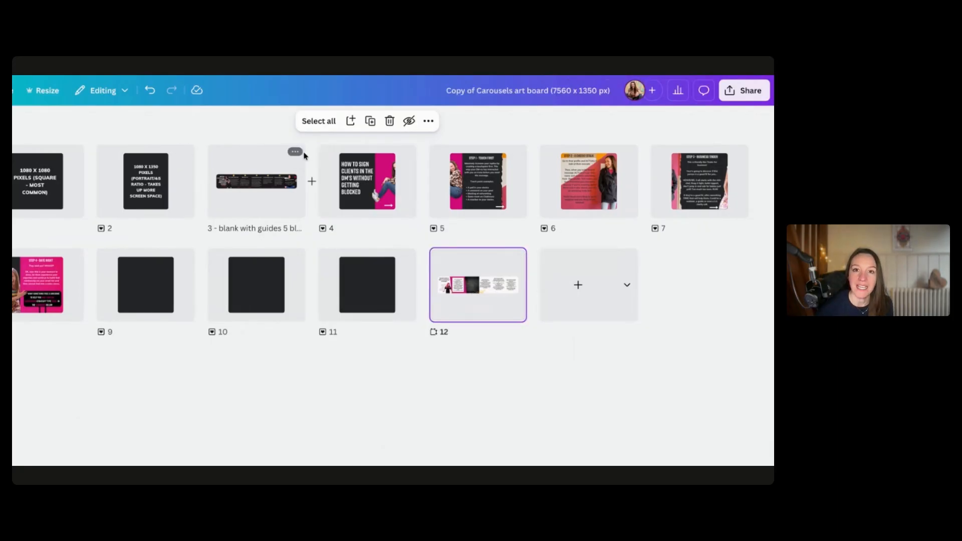
Download page 3 as a PNG at size 1.5
{"action": "left_click", "coordinate": [294, 152]}
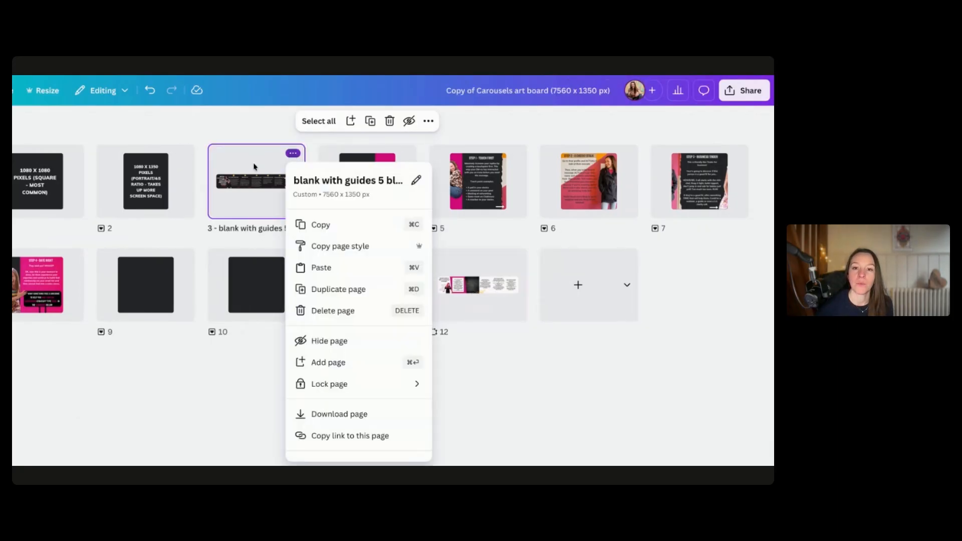
{"action": "left_click", "coordinate": [341, 414]}
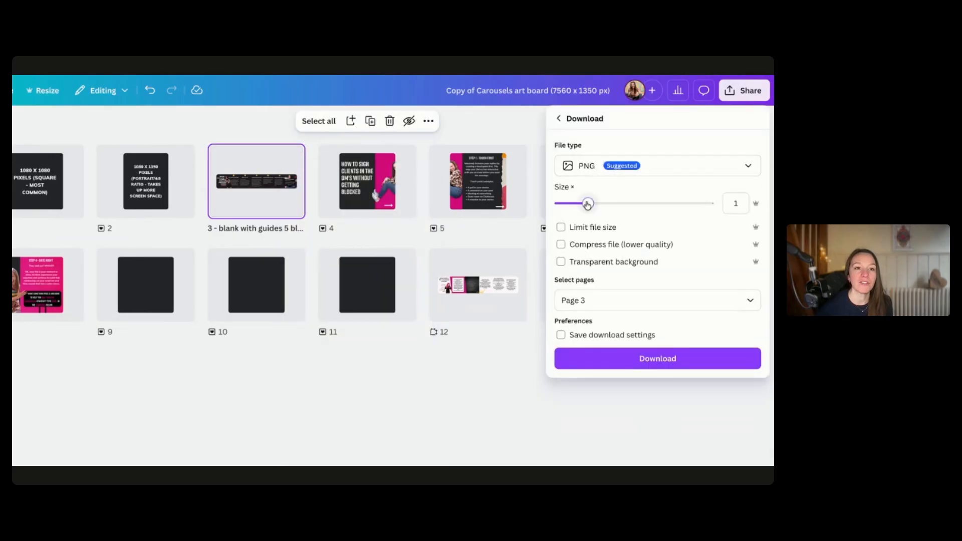
{"action": "left_click_drag", "start_coordinate": [591, 205], "coordinate": [619, 205]}
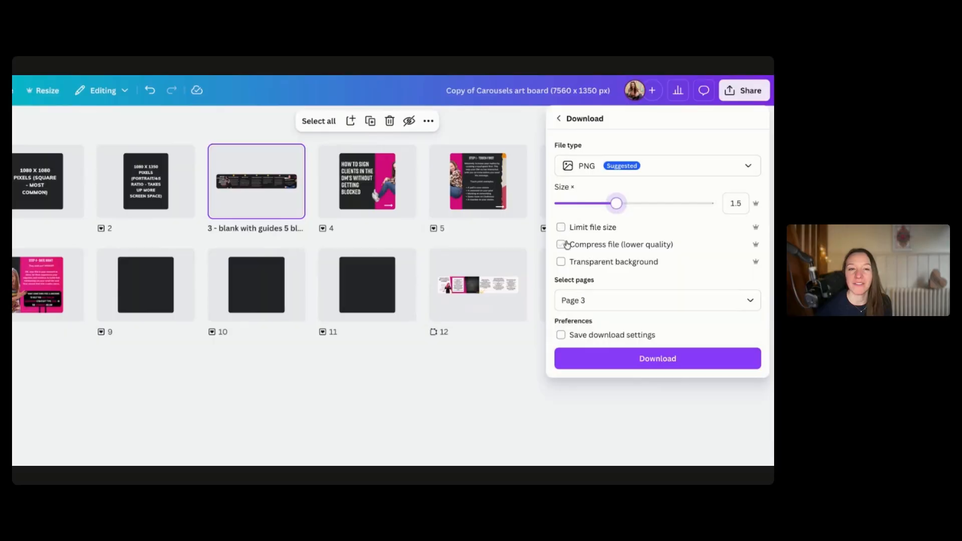
{"action": "left_click", "coordinate": [607, 302]}
{"action": "left_click", "coordinate": [629, 319]}
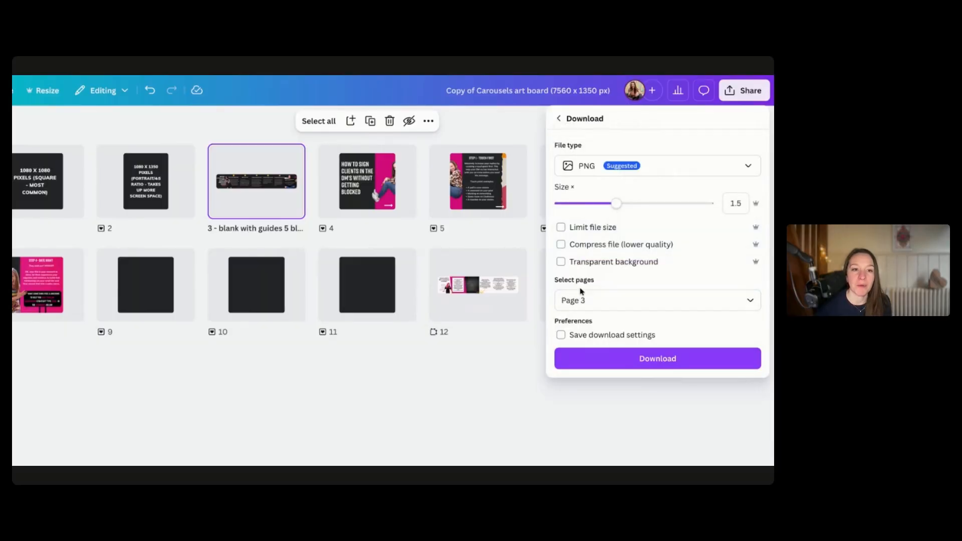
{"action": "left_click", "coordinate": [606, 300]}
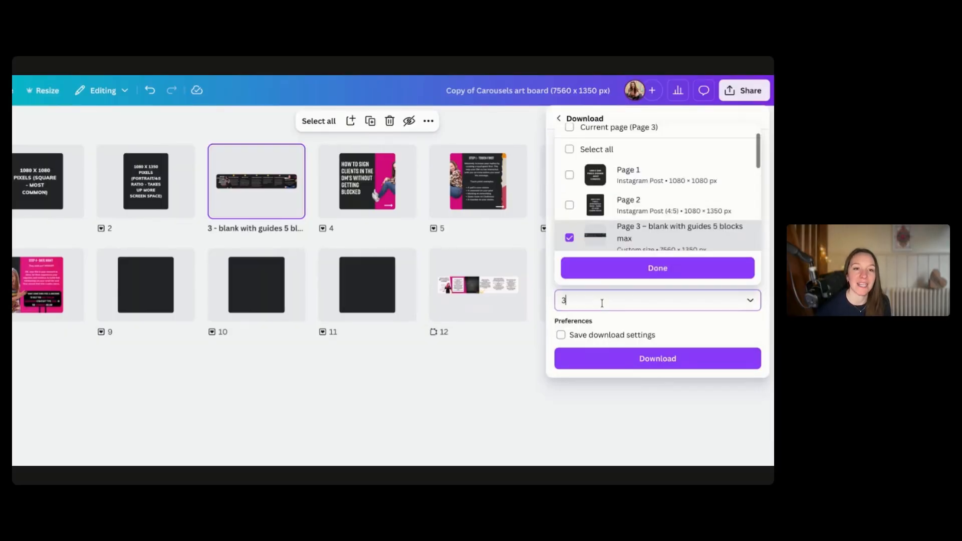
{"action": "scroll", "coordinate": [591, 211], "scroll_direction": "down", "scroll_amount": 1}
{"action": "scroll", "coordinate": [591, 210], "scroll_direction": "up", "scroll_amount": 2}
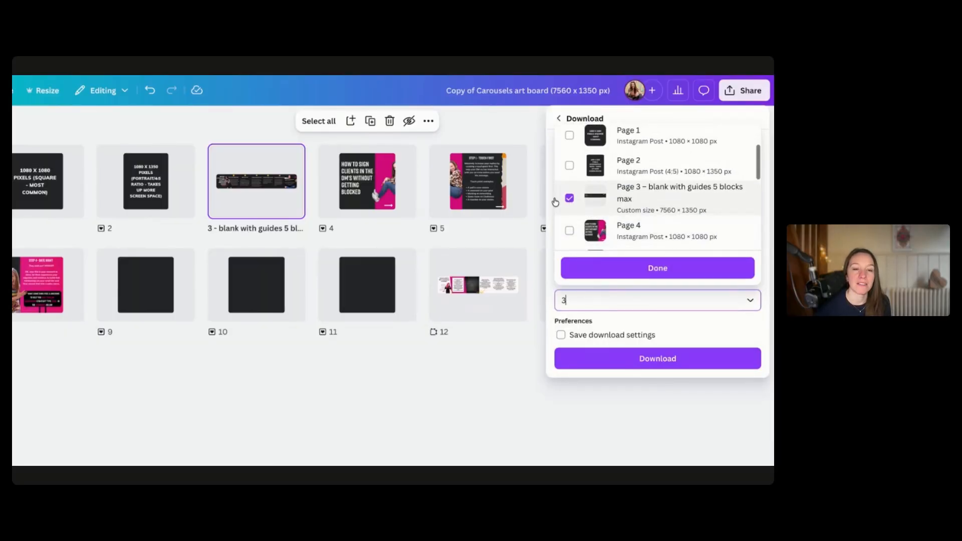
{"action": "left_click", "coordinate": [636, 270]}
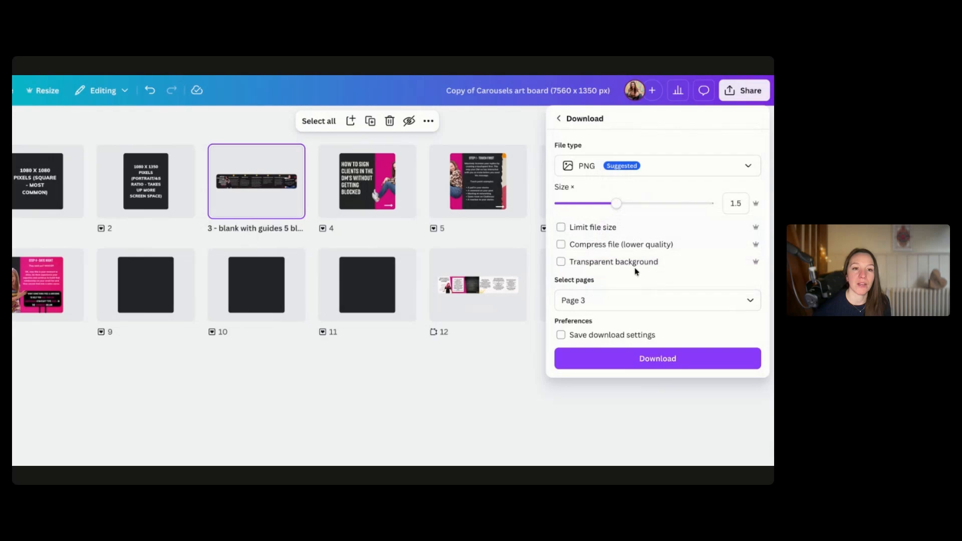
{"action": "left_click", "coordinate": [654, 359]}
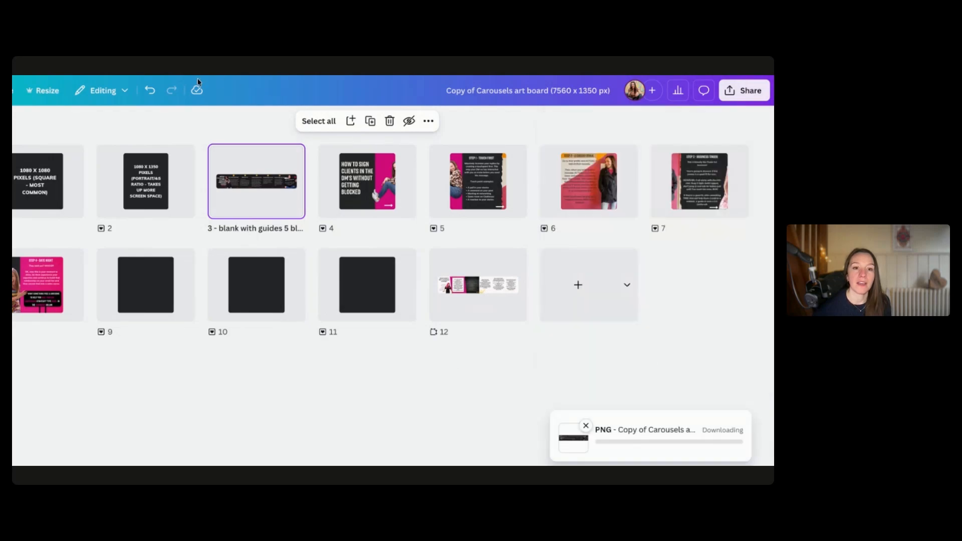